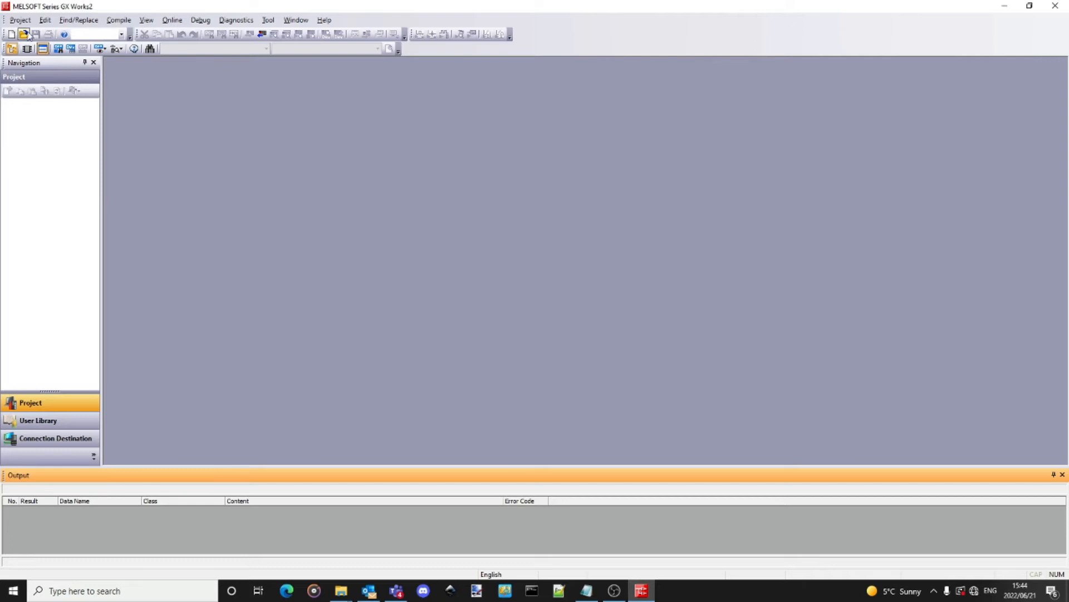
# Create a new structured ladder project for the Q06UDV and save it in Downloads as Example 1, replacing the existing file
pyautogui.click(11, 34)
pyautogui.click(570, 346)
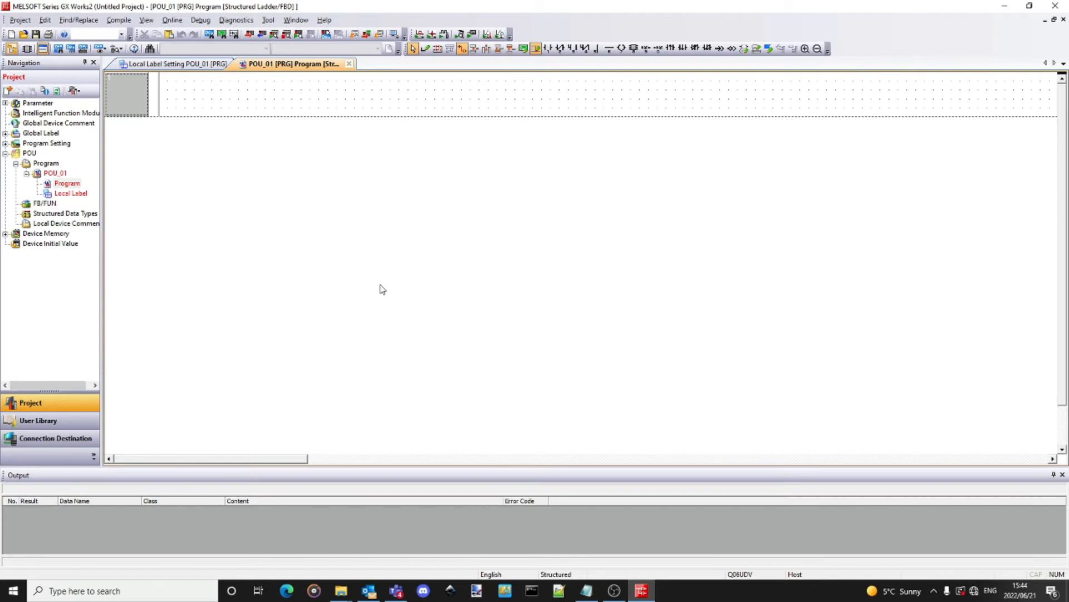
pyautogui.click(19, 20)
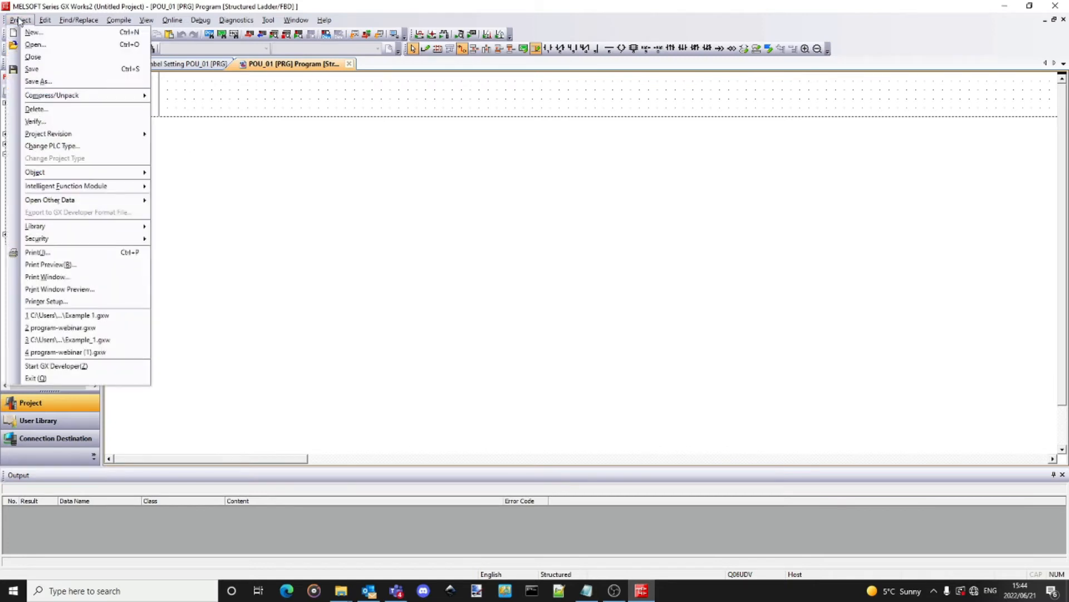
pyautogui.click(42, 81)
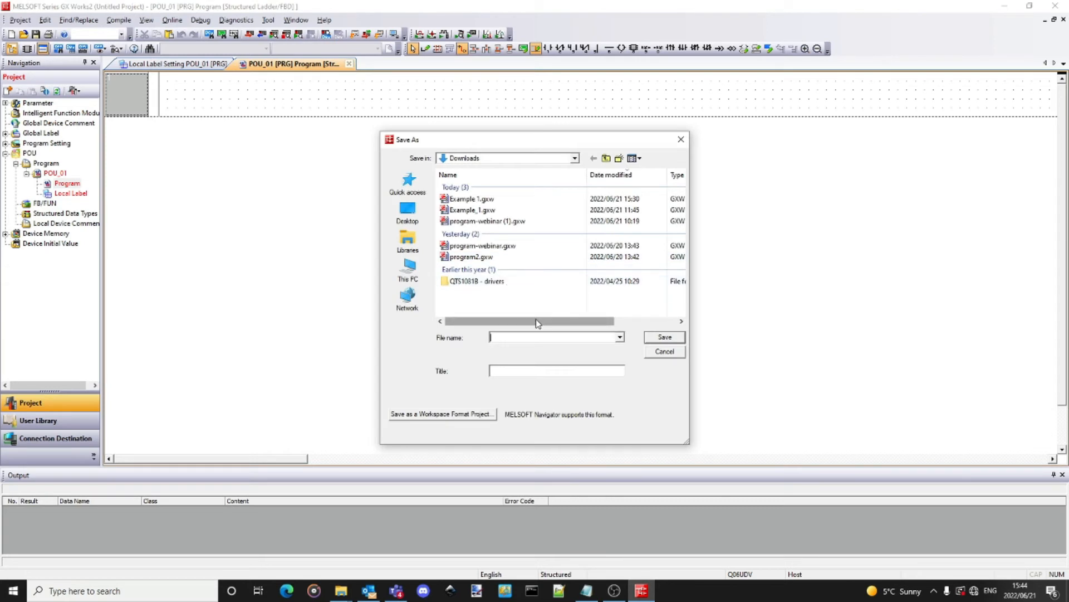
pyautogui.write('Example ')
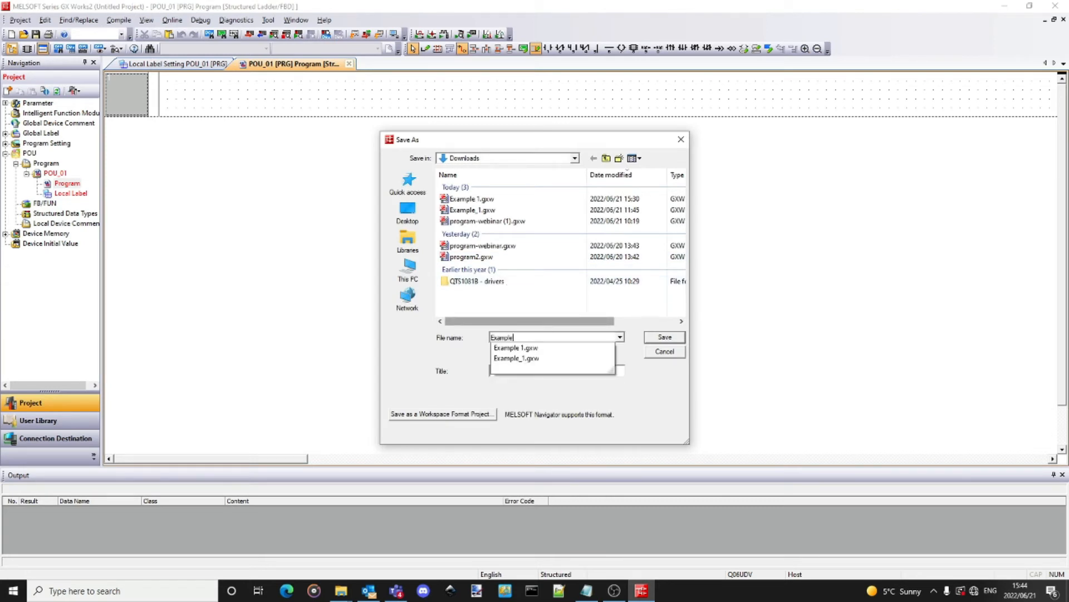
pyautogui.write('1')
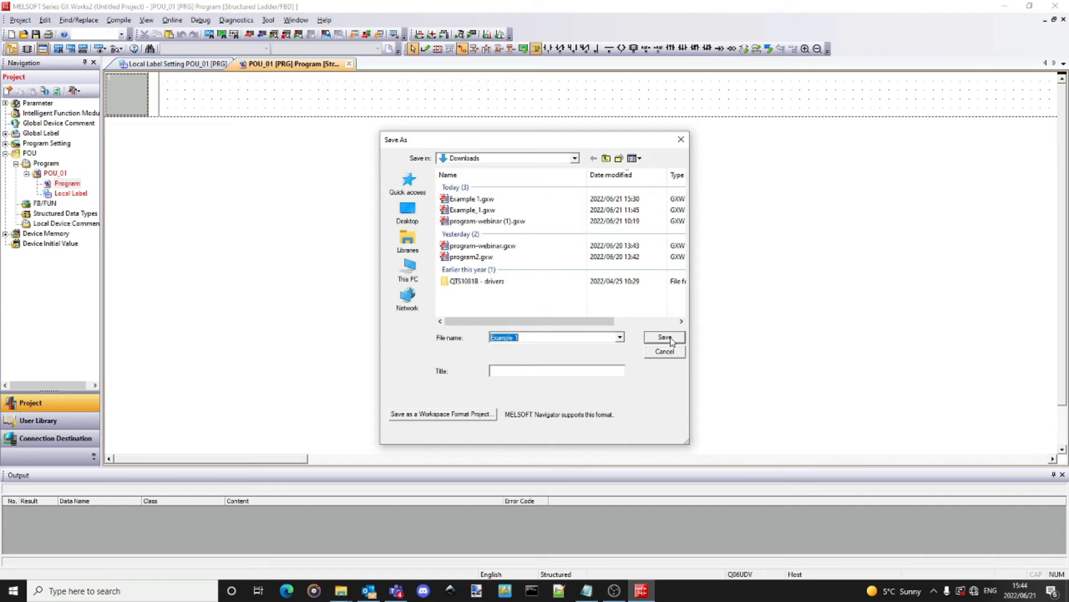
pyautogui.click(665, 337)
pyautogui.click(555, 319)
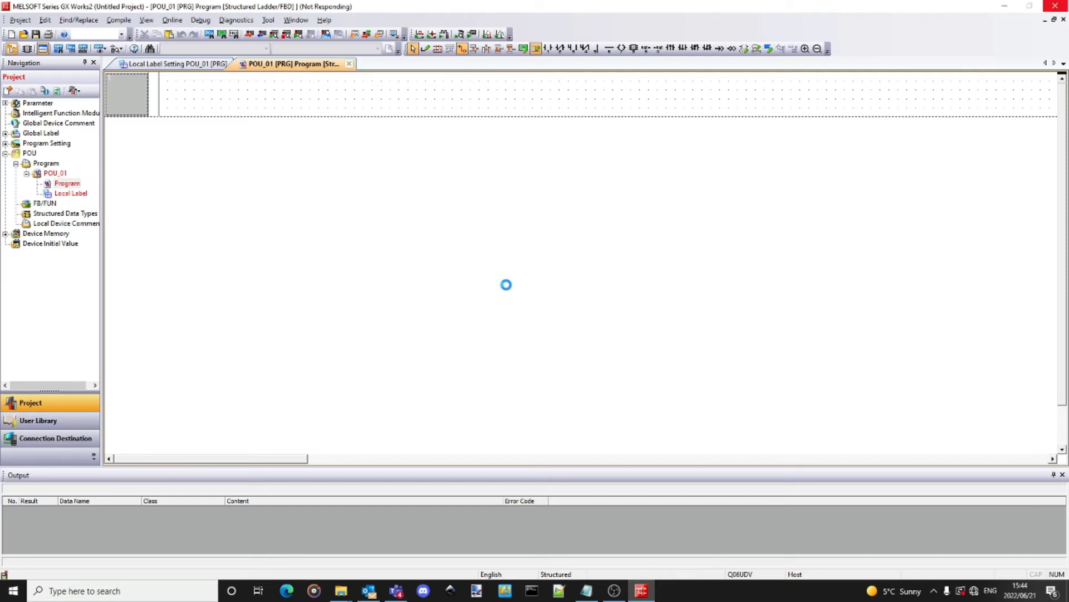
# Rename the POU_01 program as Example_1
pyautogui.rightClick(48, 173)
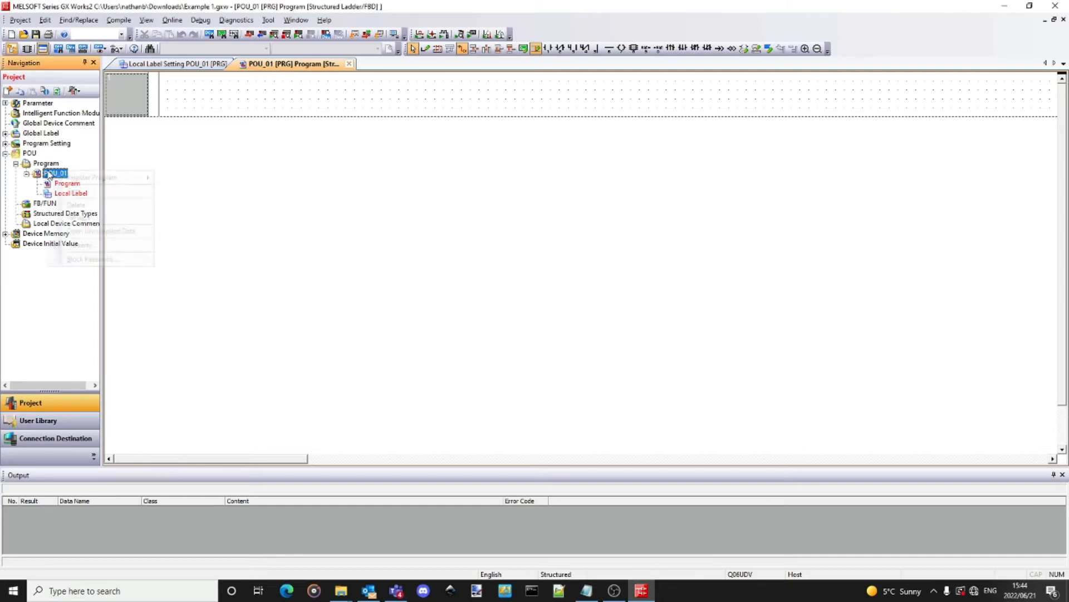
pyautogui.click(89, 217)
pyautogui.press('BackSpace')
pyautogui.write('Example_1')
pyautogui.press('Return')
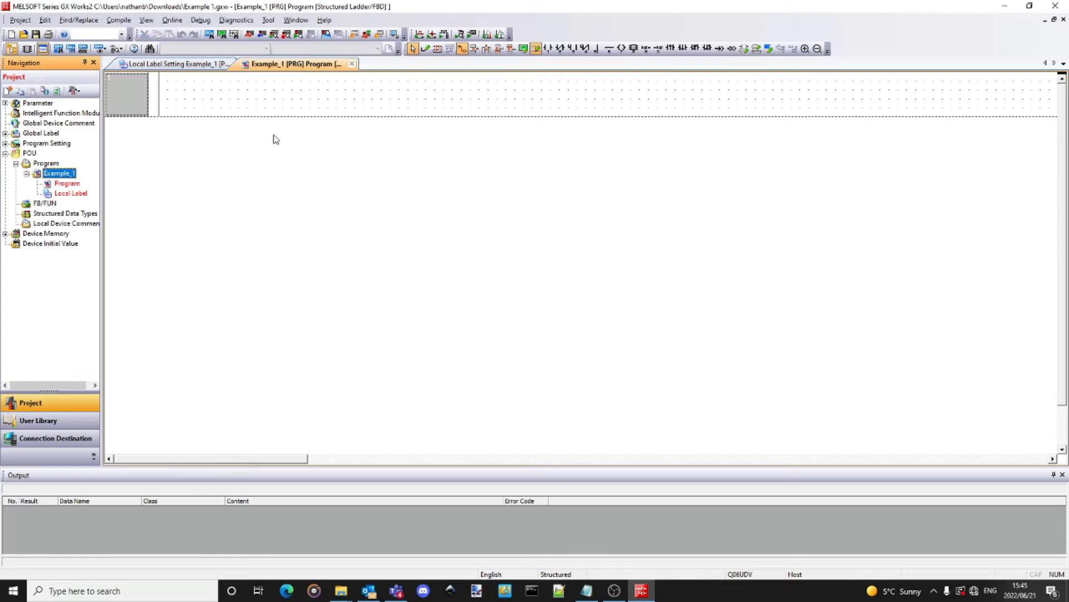
# Open the PLC parameters, go through the system, file, RAS and boot settings, and add MAIN to the program setting list
pyautogui.doubleClick(16, 104)
pyautogui.doubleClick(40, 113)
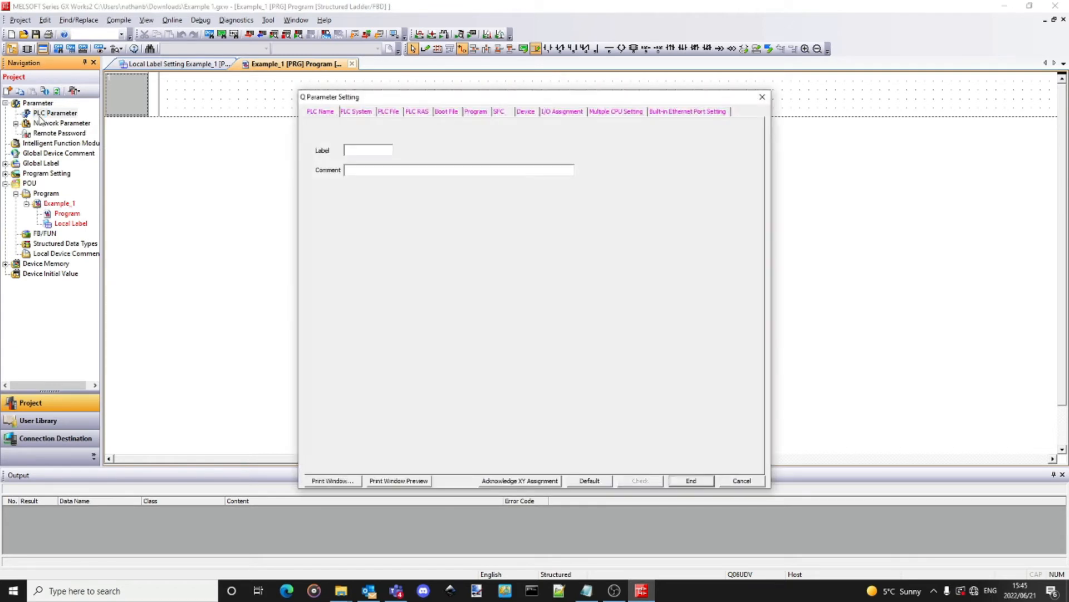
pyautogui.click(354, 111)
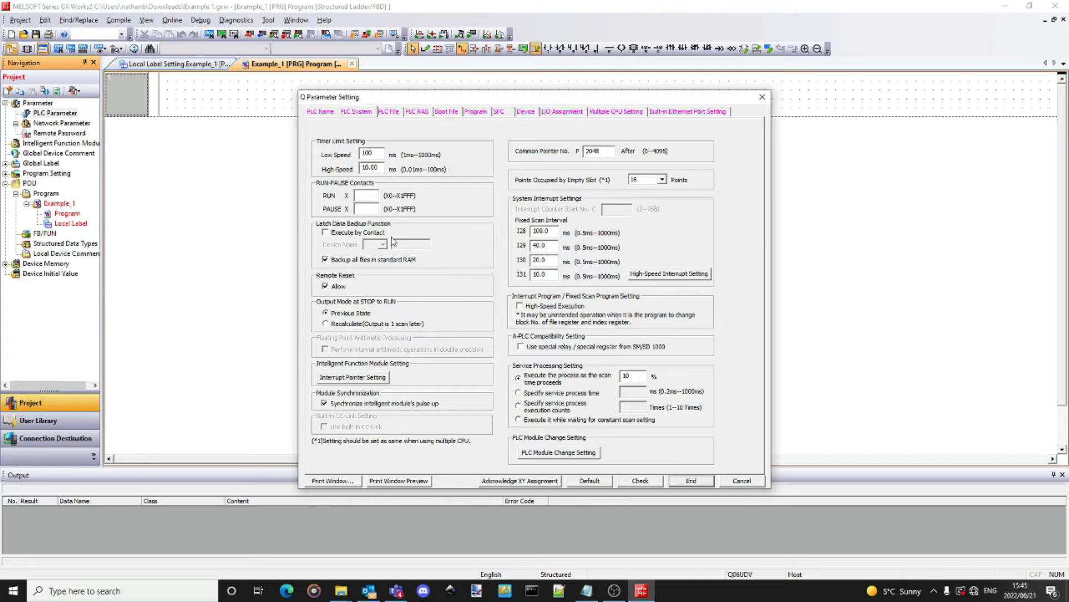
pyautogui.click(390, 112)
pyautogui.click(421, 113)
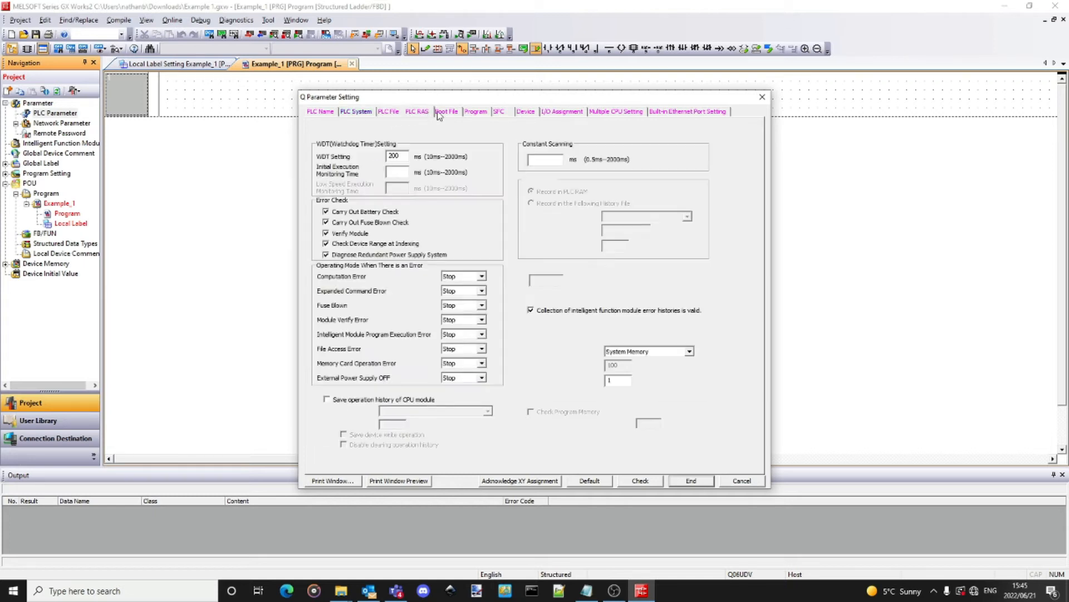
pyautogui.click(449, 113)
pyautogui.click(475, 112)
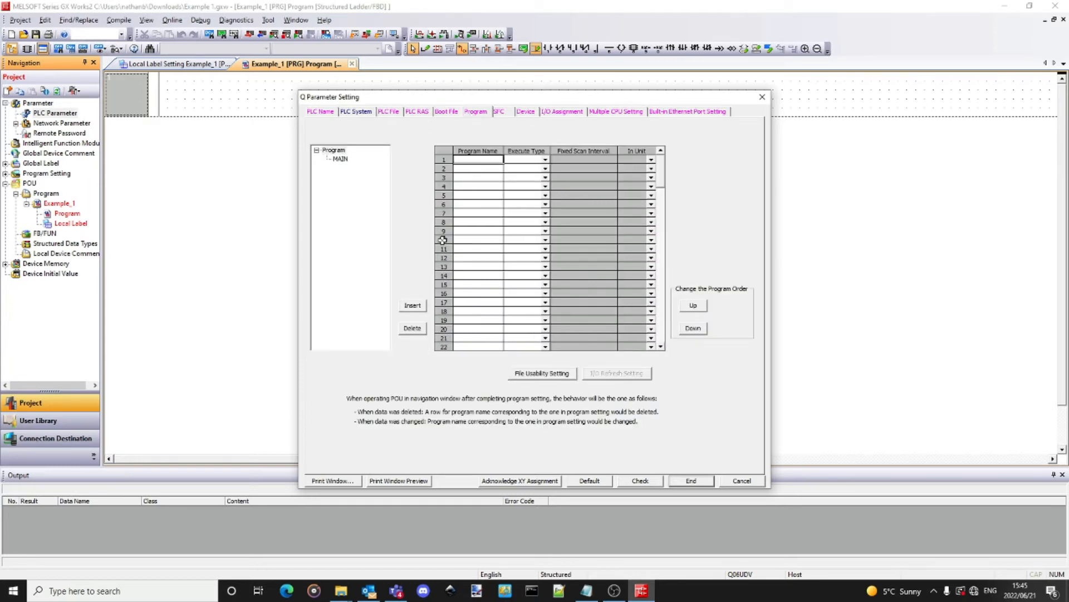
pyautogui.click(413, 306)
# In the device settings, set the internal relay (M) points to 9K and the data register (D) points to 13K
pyautogui.click(506, 114)
pyautogui.click(522, 114)
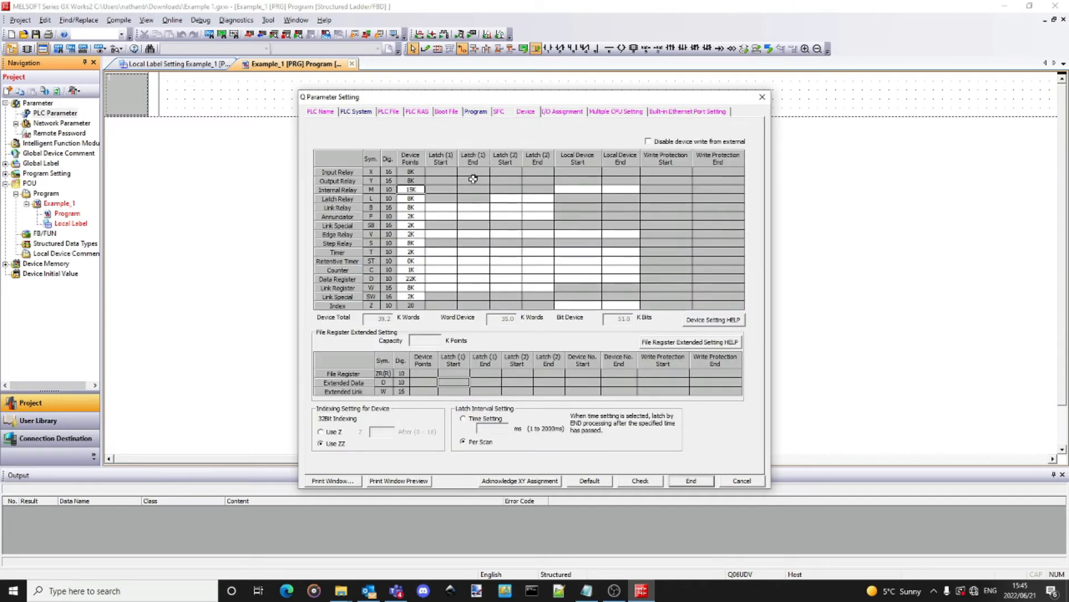
pyautogui.doubleClick(422, 189)
pyautogui.write('9k')
pyautogui.click(417, 278)
pyautogui.write('13k')
# Assign slot 0 as an Input module, model QX80, with start address 0000
pyautogui.click(566, 114)
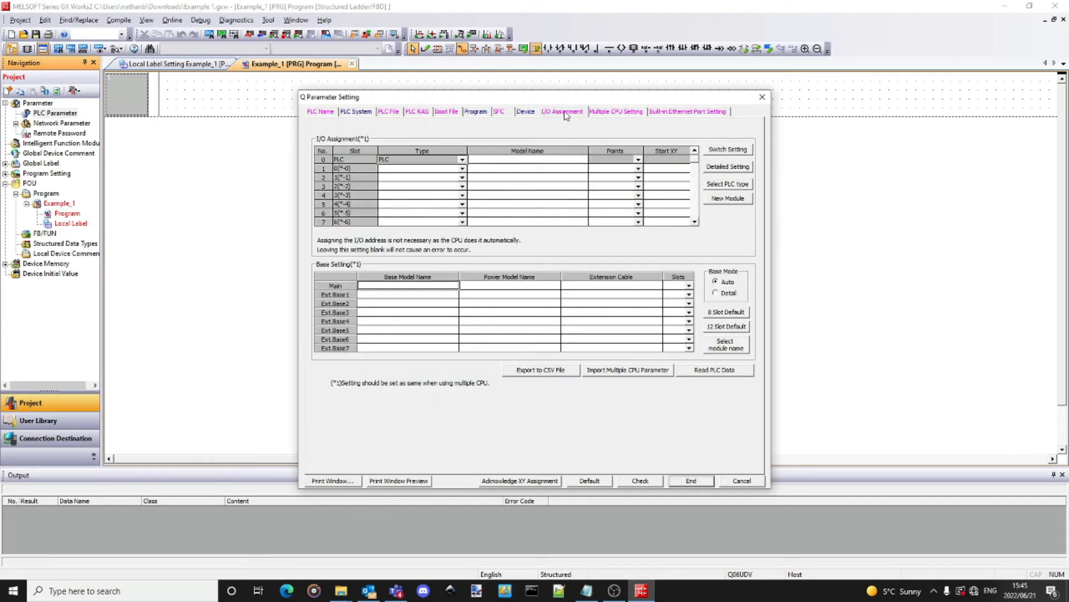
pyautogui.click(463, 168)
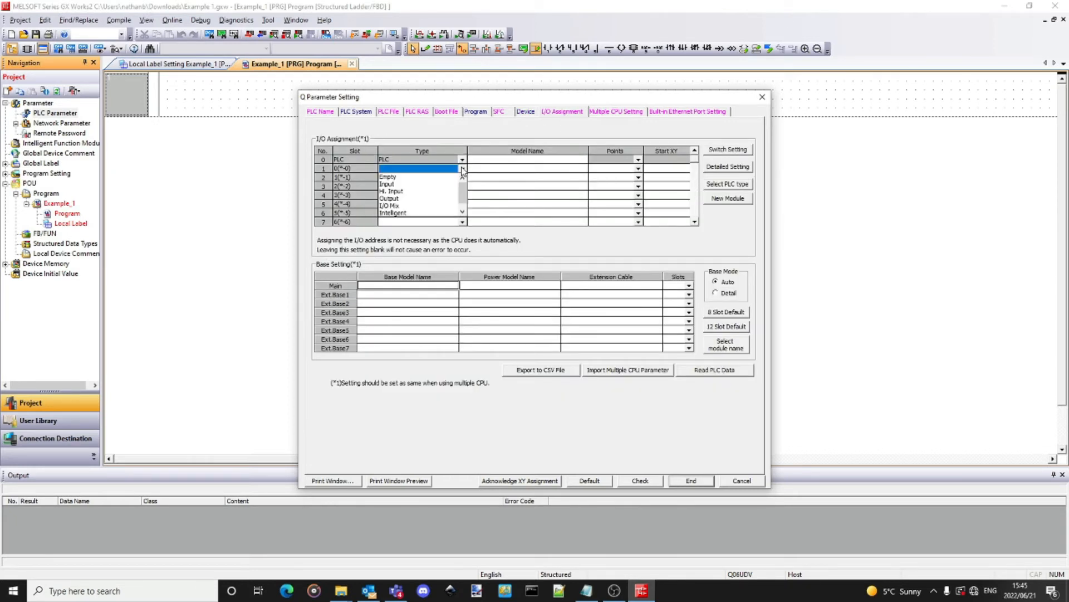
pyautogui.click(398, 182)
pyautogui.click(492, 168)
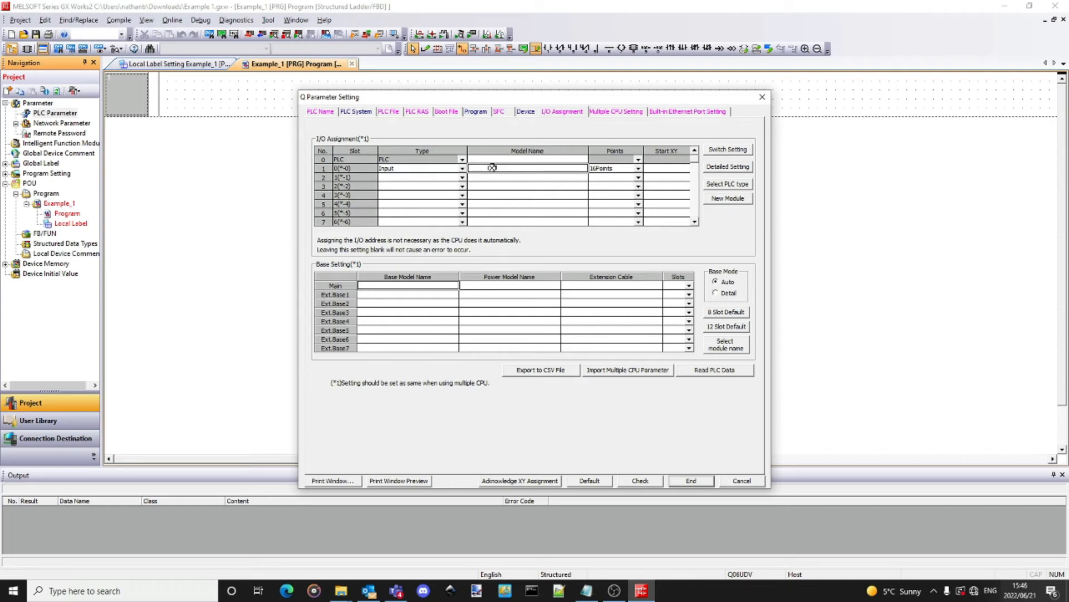
pyautogui.write('QX80')
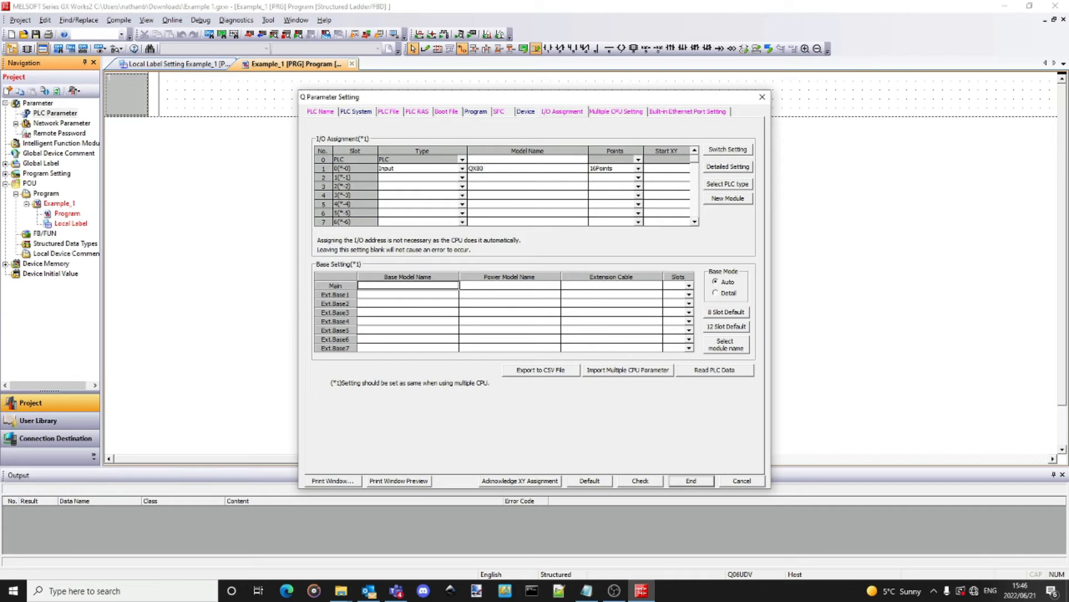
pyautogui.click(668, 168)
pyautogui.write('0000')
# Assign slot 1 as an Output module, model QY10, with start address 0010
pyautogui.click(430, 177)
pyautogui.click(463, 177)
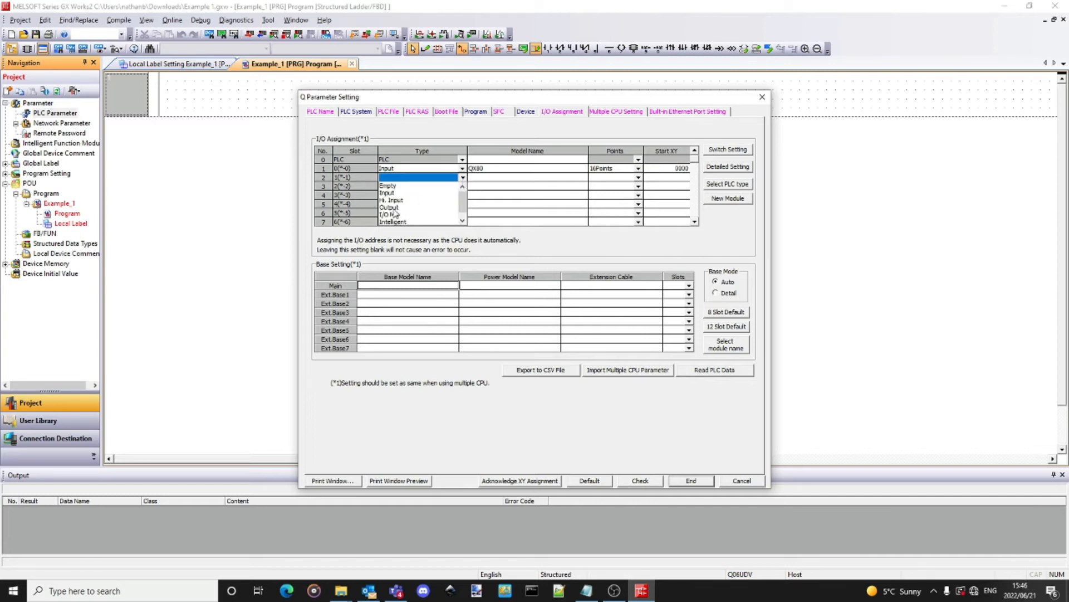
pyautogui.click(398, 207)
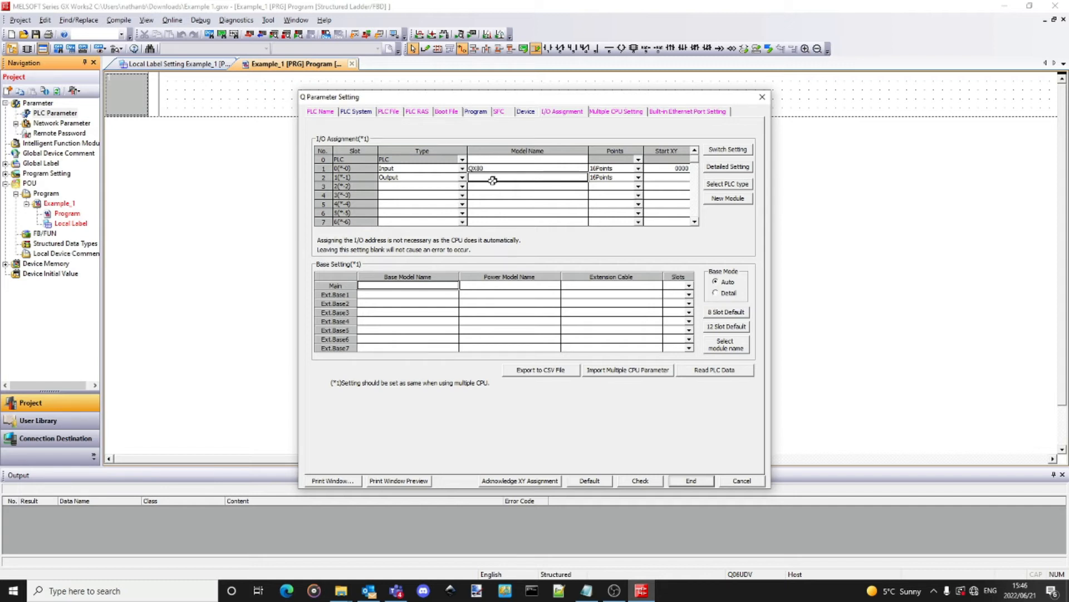
pyautogui.write('QY10')
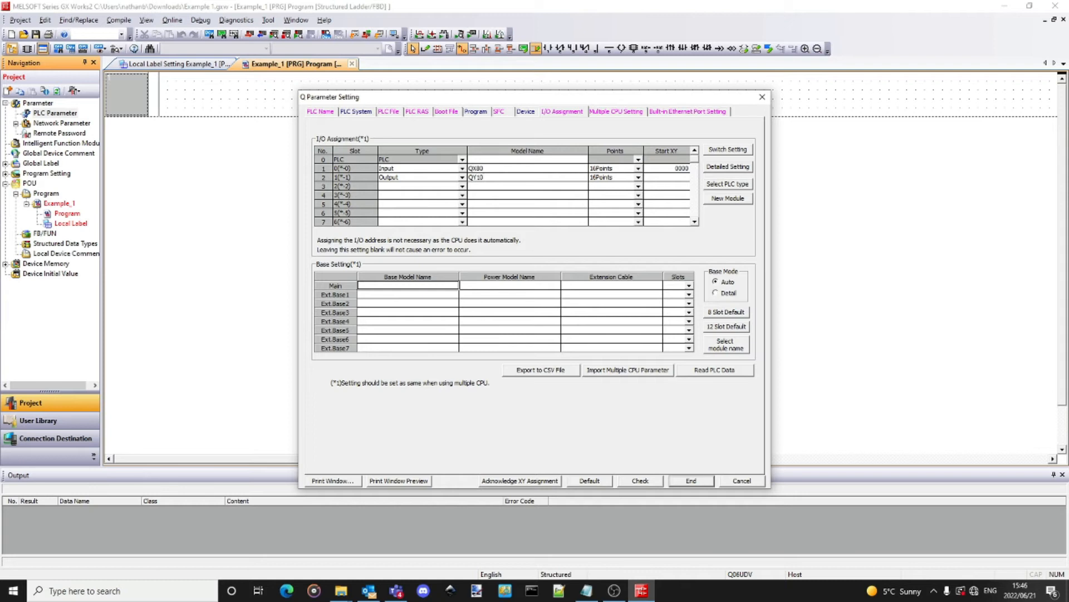
pyautogui.click(670, 177)
pyautogui.write('0010')
# Assign slot 2 as an Intelligent module, model Q64AD, with 16 points and start address 0020
pyautogui.click(394, 189)
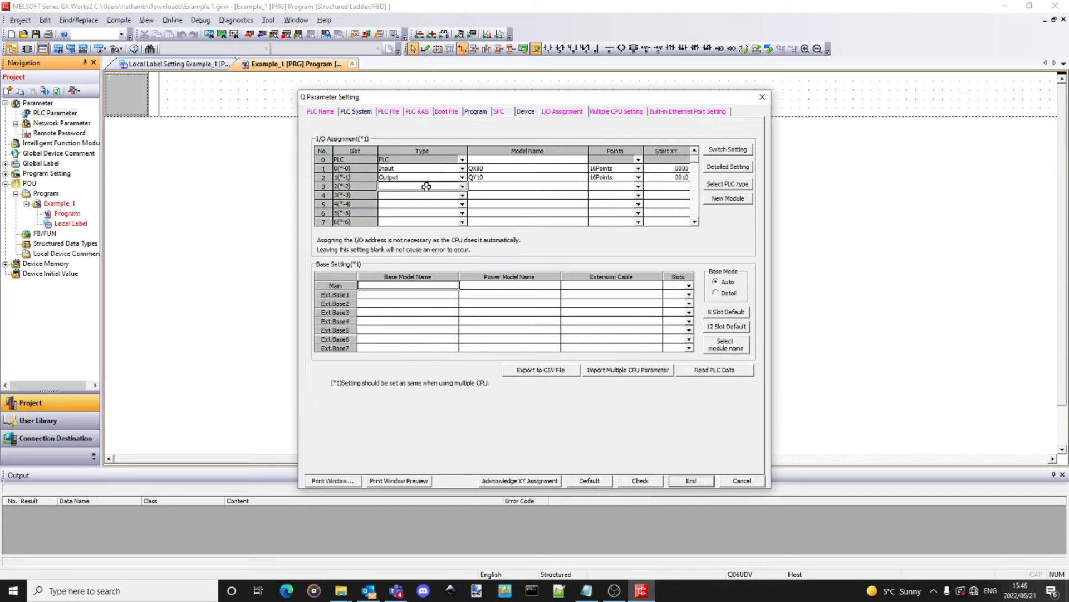
pyautogui.click(463, 187)
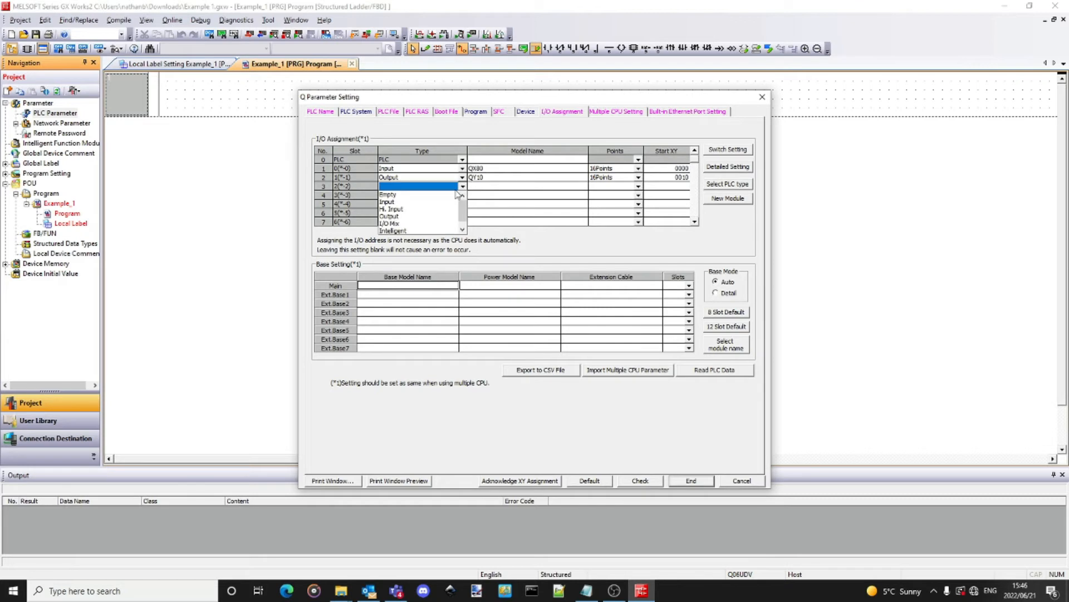
pyautogui.click(393, 231)
pyautogui.click(480, 187)
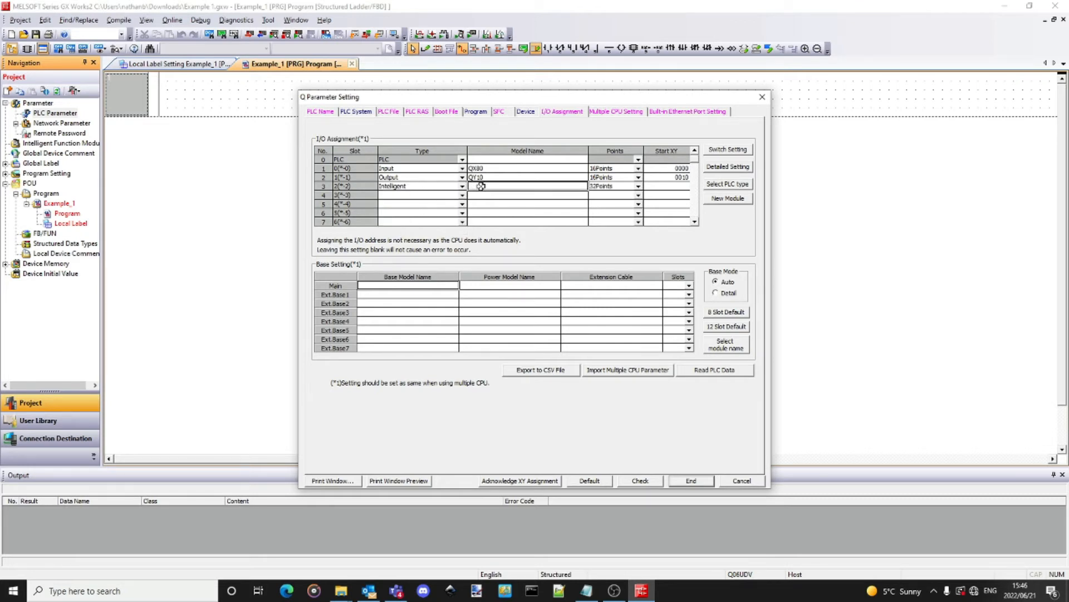
pyautogui.write('Q64AD')
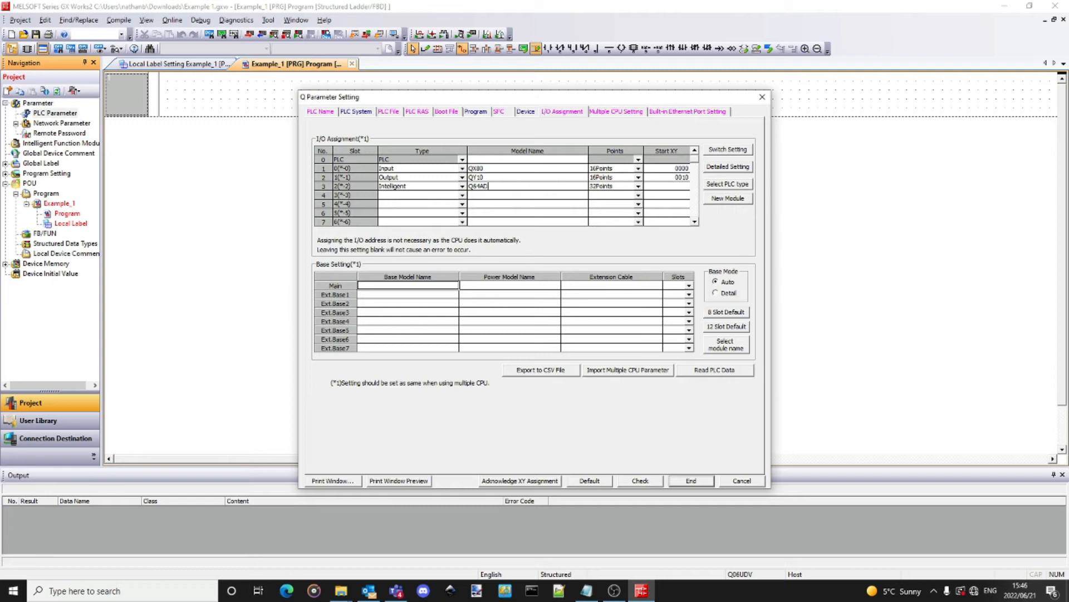
pyautogui.click(639, 186)
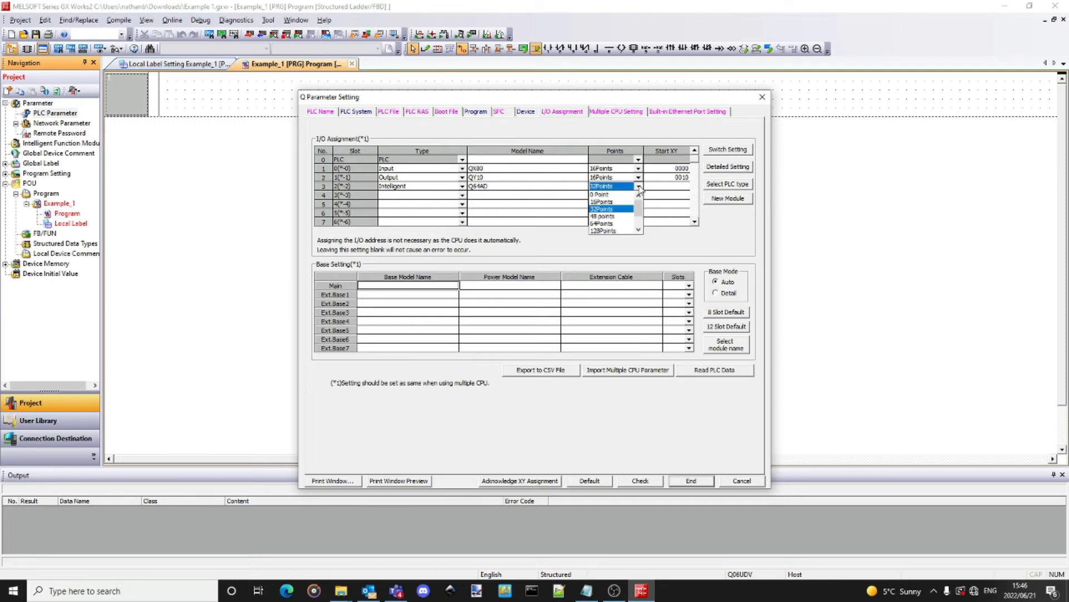
pyautogui.click(618, 204)
pyautogui.click(664, 188)
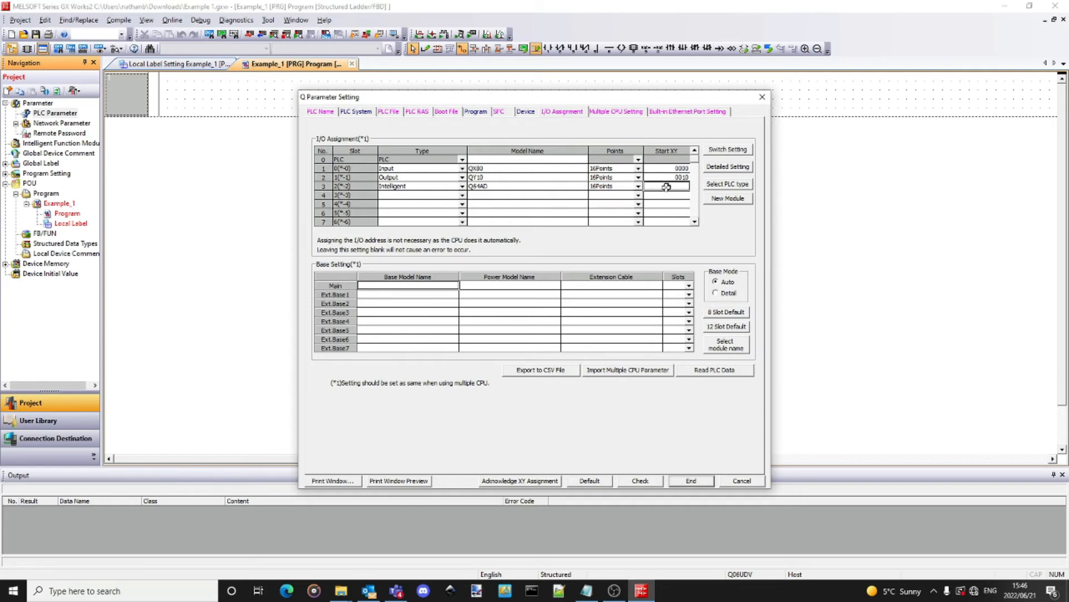
pyautogui.write('0020')
# Assign slot 3 as an Intelligent module, model Q64DA, with 16 points and start address 0030
pyautogui.click(429, 198)
pyautogui.click(462, 195)
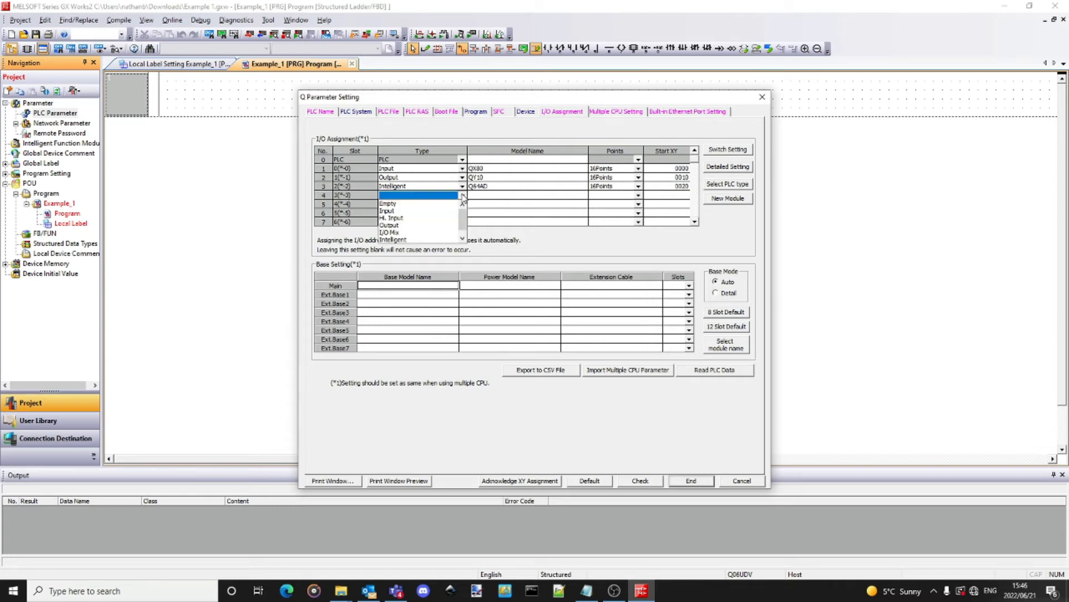
pyautogui.click(408, 240)
pyautogui.click(485, 195)
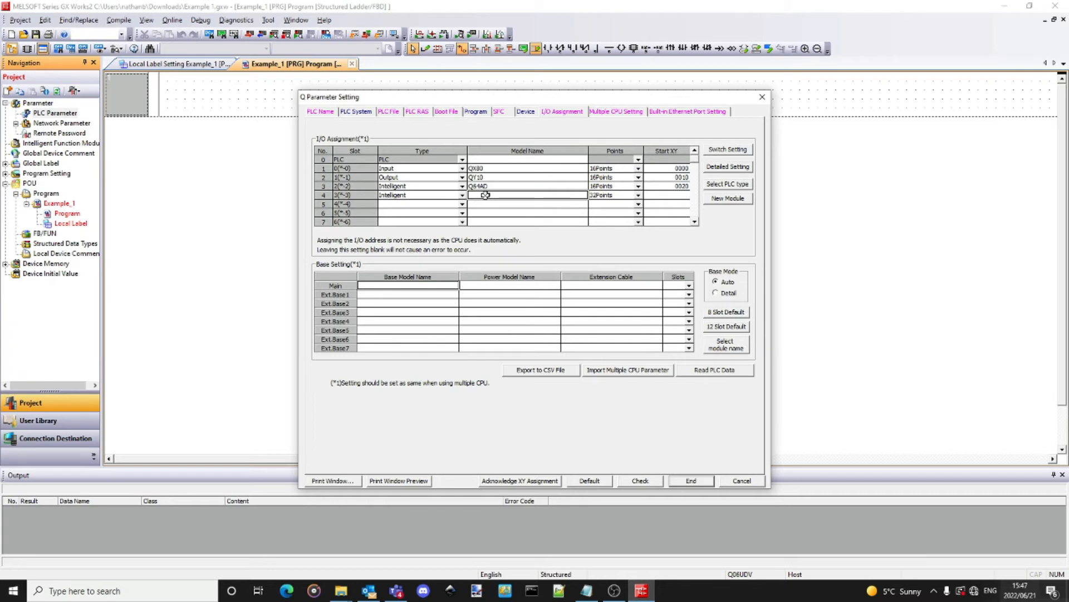
pyautogui.write('Q64DA')
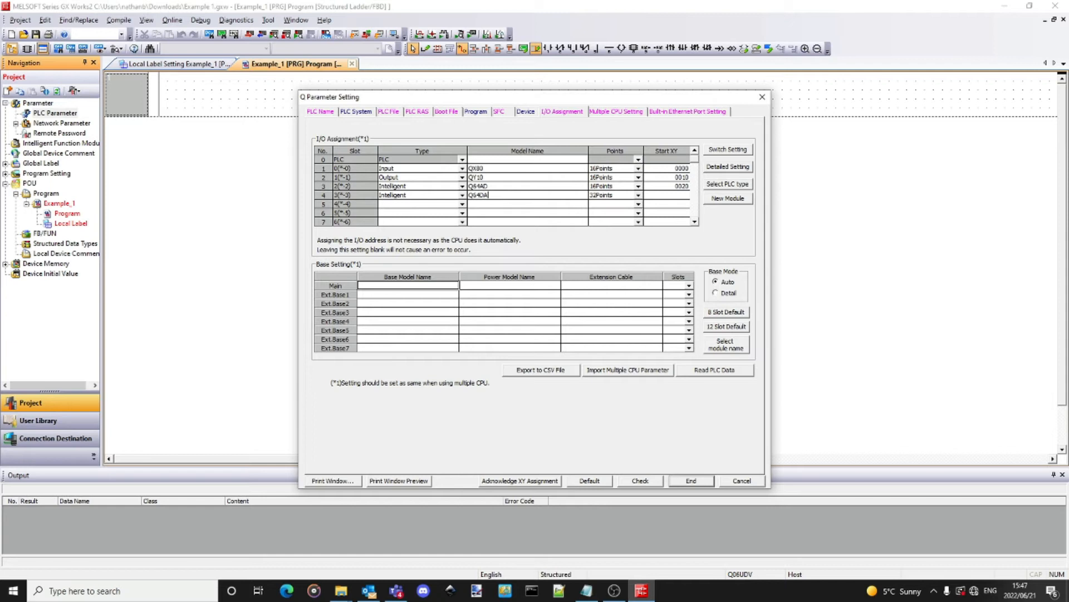
pyautogui.click(638, 195)
pyautogui.click(613, 211)
pyautogui.click(664, 195)
pyautogui.write('00')
pyautogui.click(444, 205)
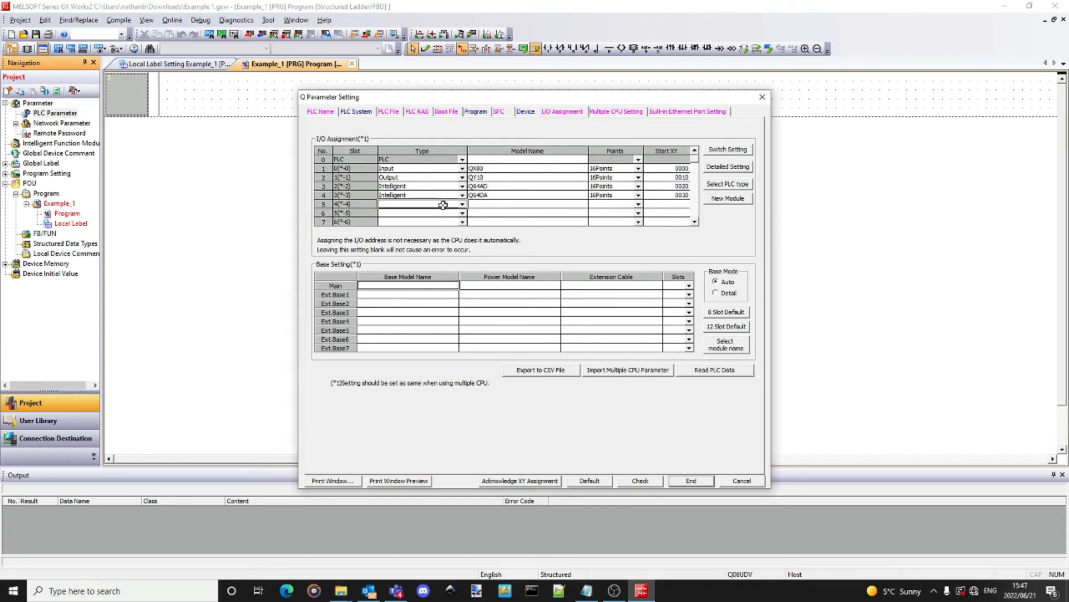
# Review the multiple CPU, Ethernet port and program settings, check the parameters, and apply them, agreeing to the Rebuild All
pyautogui.click(615, 112)
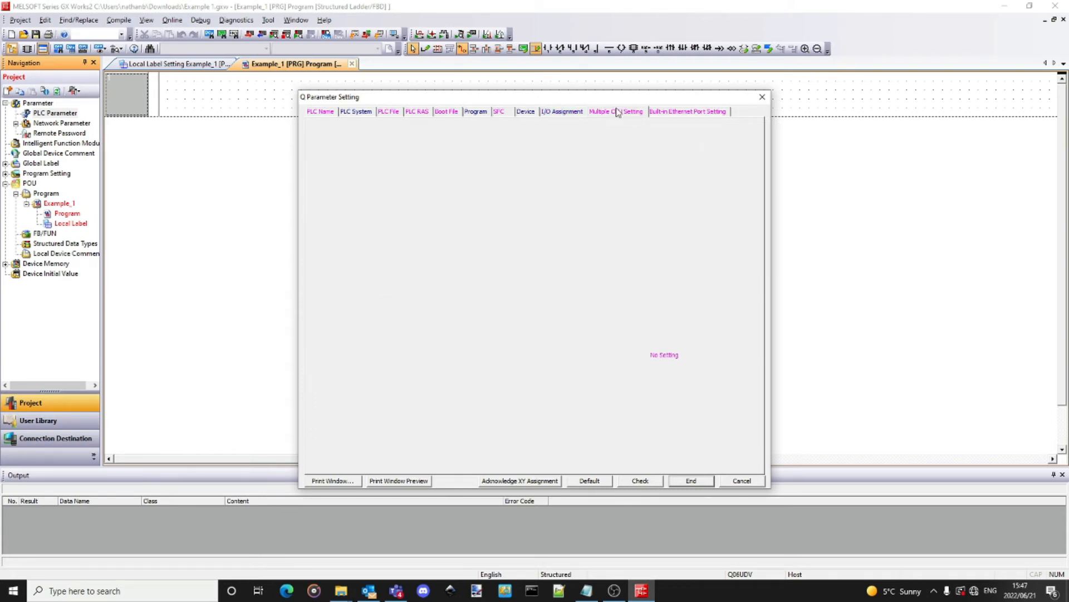
pyautogui.click(668, 112)
pyautogui.click(476, 112)
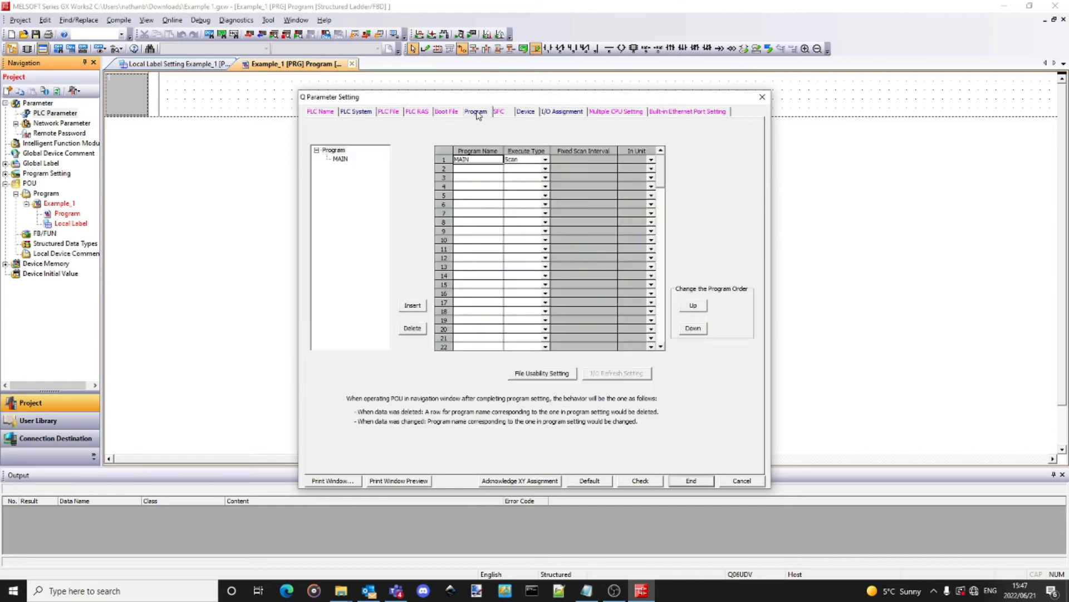
pyautogui.click(638, 481)
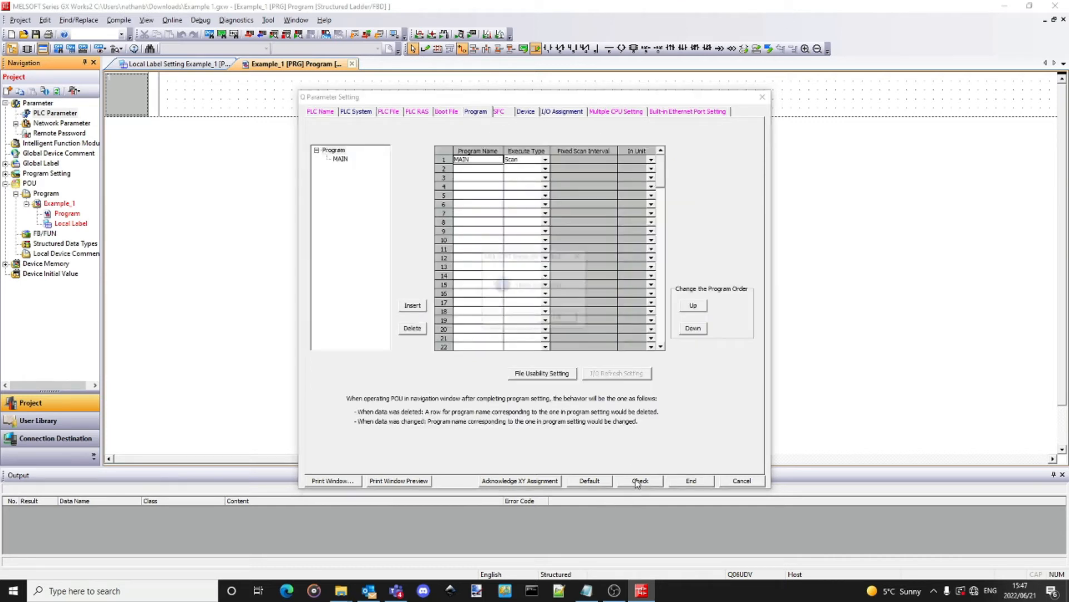
pyautogui.click(558, 318)
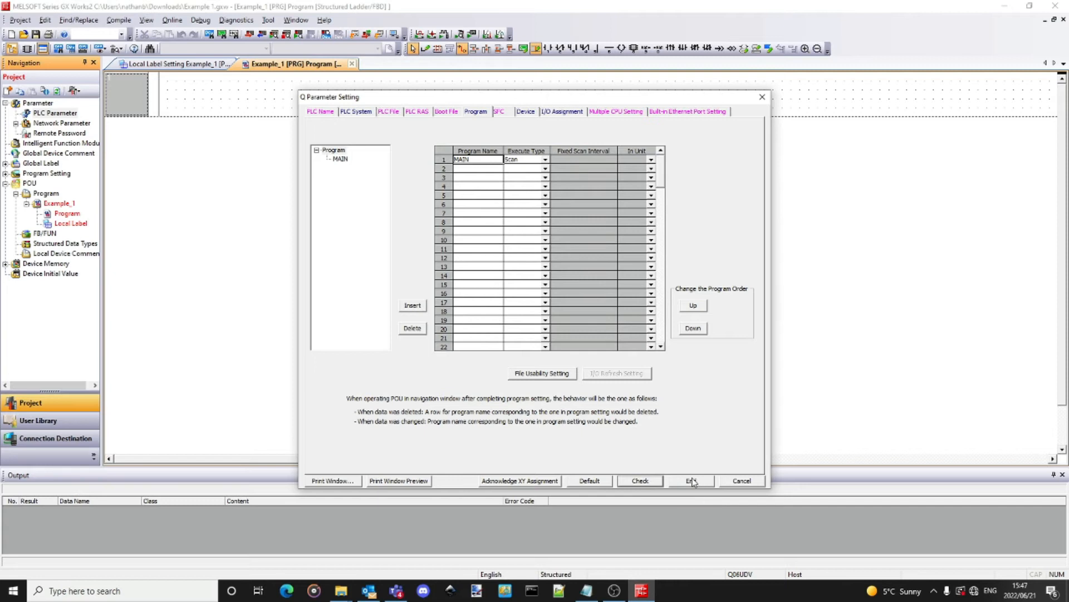
pyautogui.click(689, 480)
pyautogui.click(574, 363)
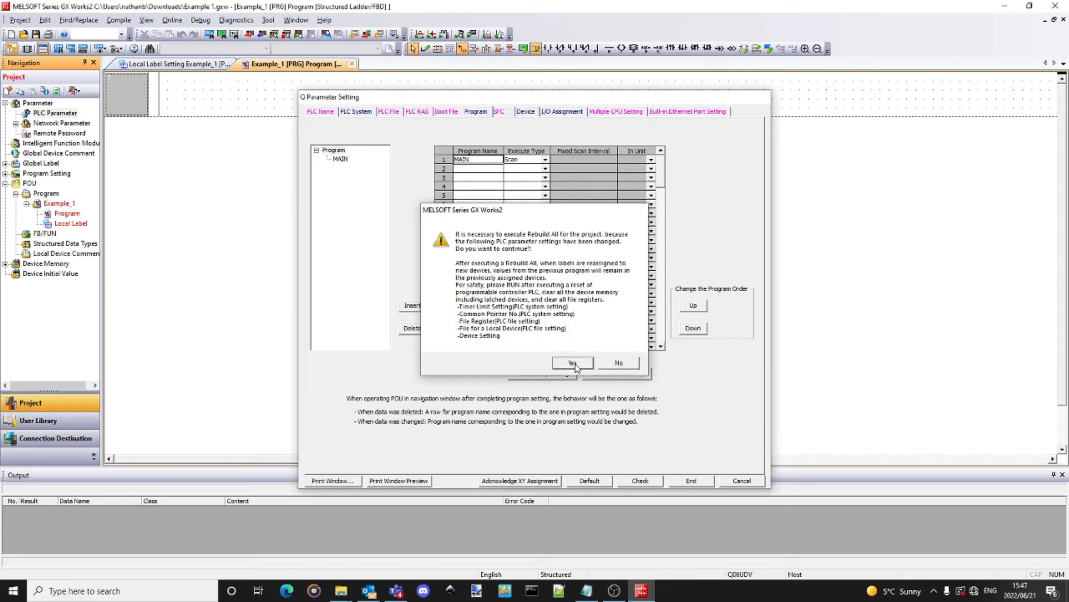
# Place a normally open contact at the start of the first rung and assign it device SM400
pyautogui.click(547, 50)
pyautogui.click(215, 101)
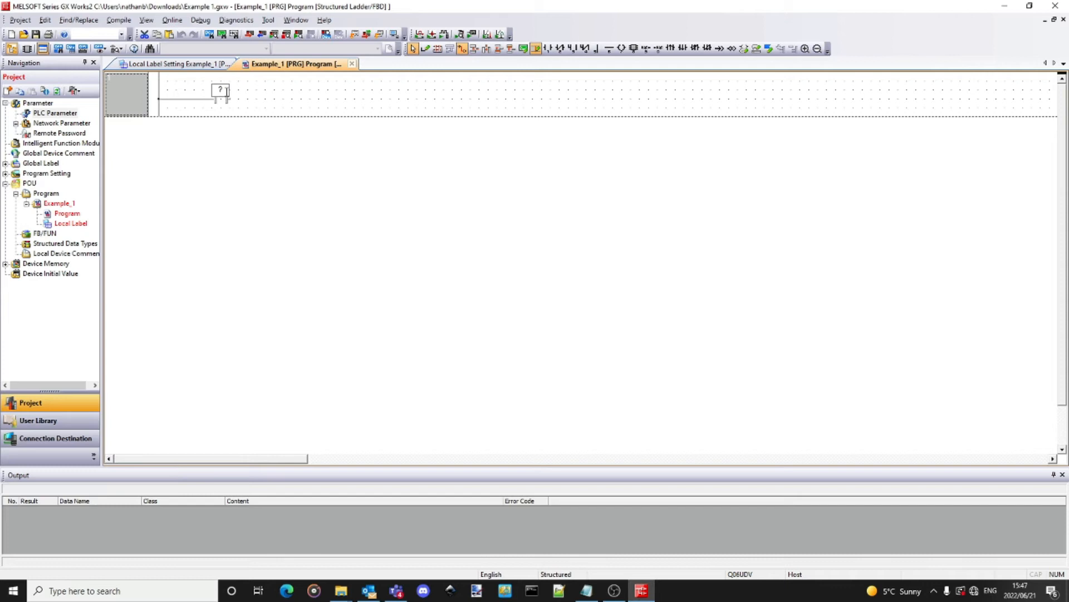
pyautogui.rightClick(226, 92)
pyautogui.click(374, 213)
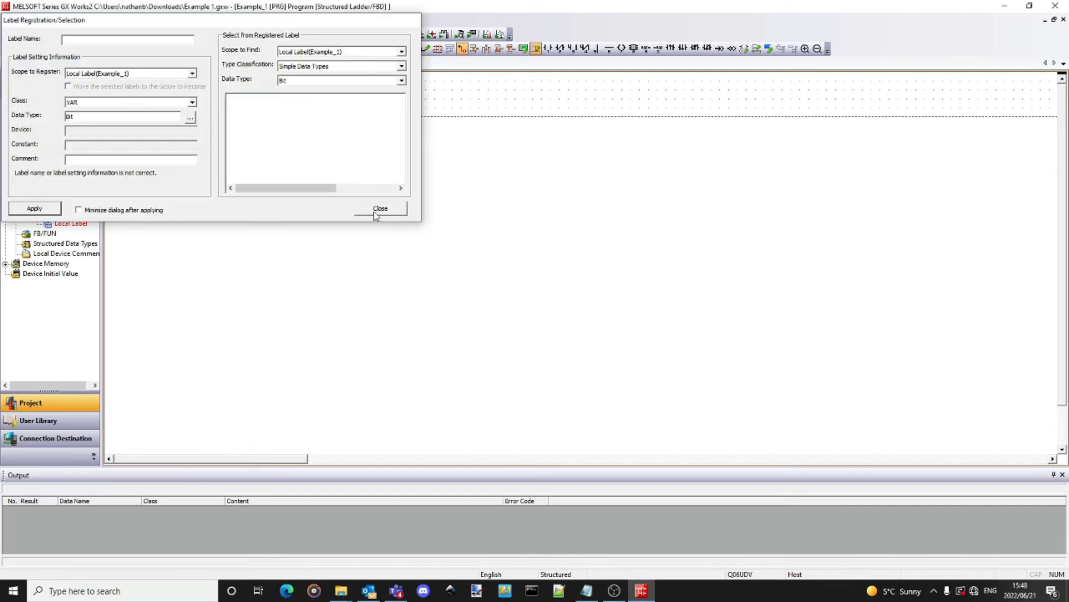
pyautogui.write('sm400')
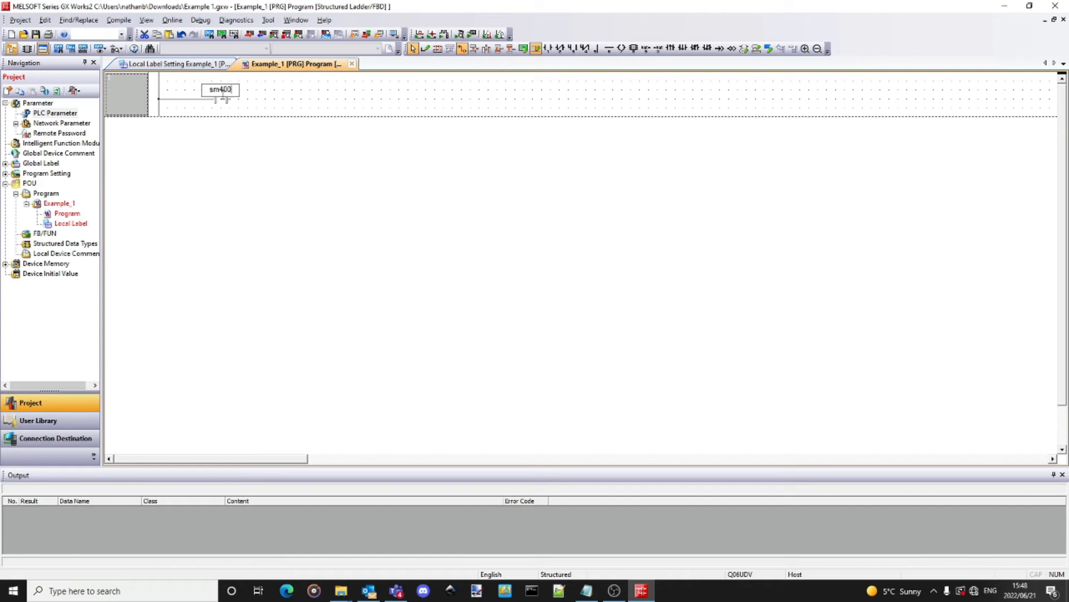
pyautogui.press('Return')
# Add an output coil Y31 after the SM400 contact and shift both elements slightly down within the rung
pyautogui.click(622, 49)
pyautogui.click(313, 101)
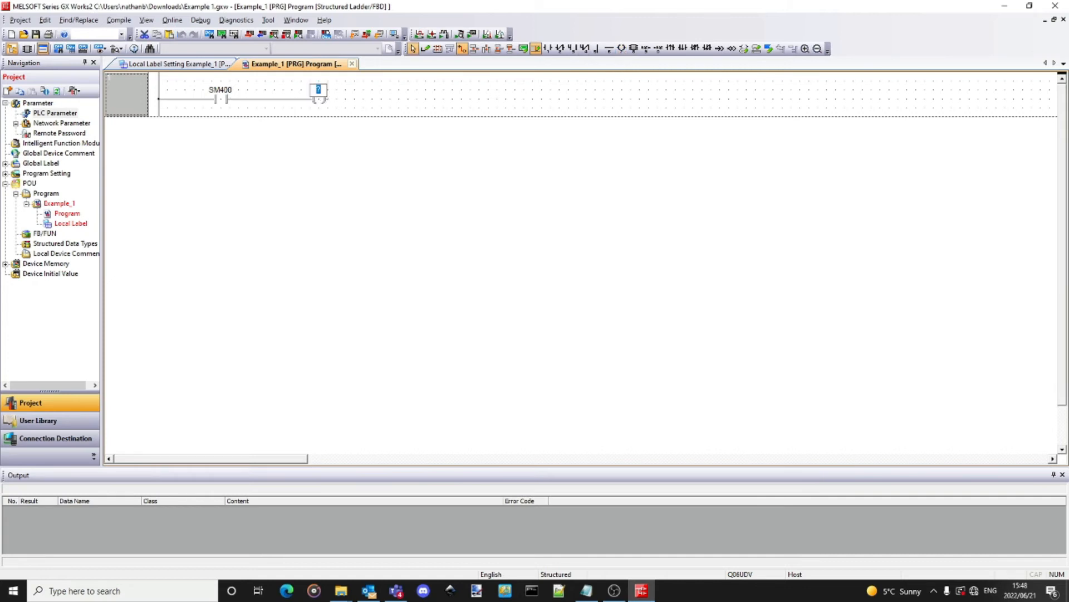
pyautogui.write('y31')
pyautogui.click(370, 95)
pyautogui.click(321, 100)
pyautogui.moveTo(322, 103); pyautogui.dragTo(329, 110)
pyautogui.moveTo(221, 100); pyautogui.dragTo(220, 107)
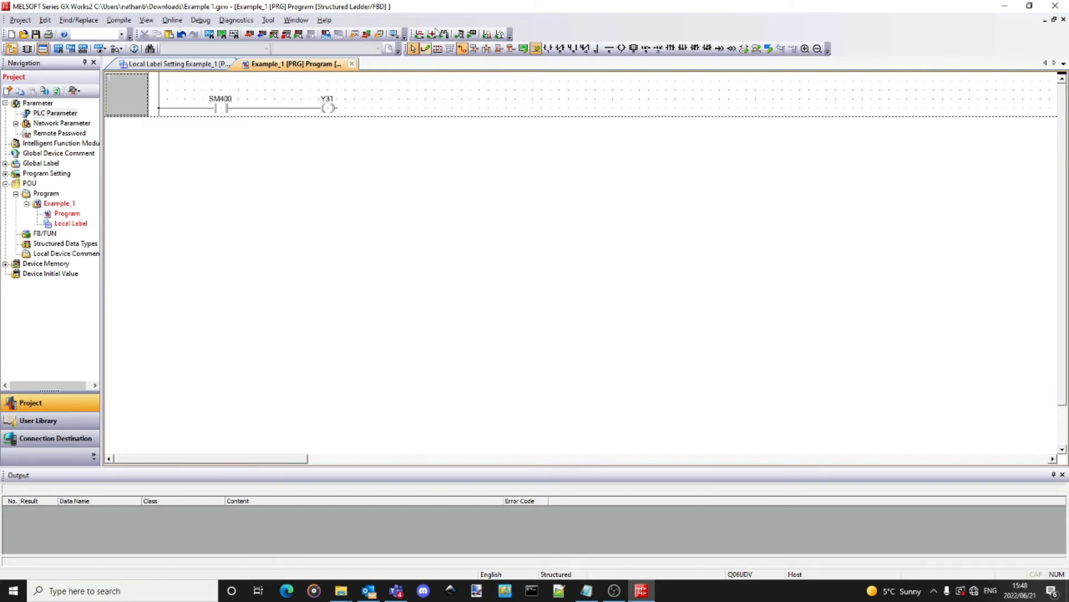
# Add the comment "Analog Enable" to the rung and place it beside the Y31 coil
pyautogui.click(522, 49)
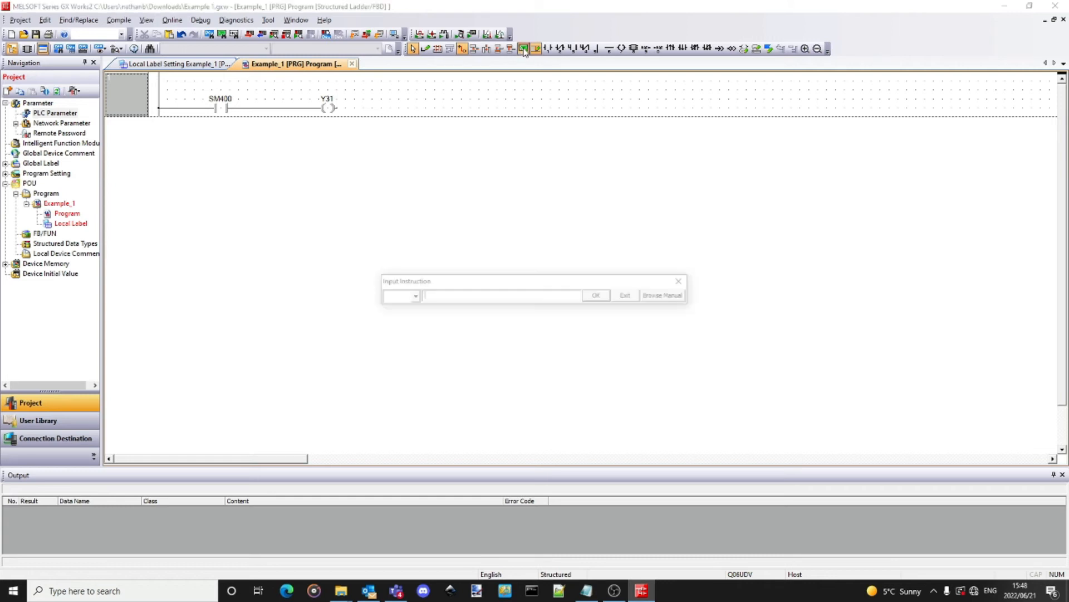
pyautogui.click(629, 296)
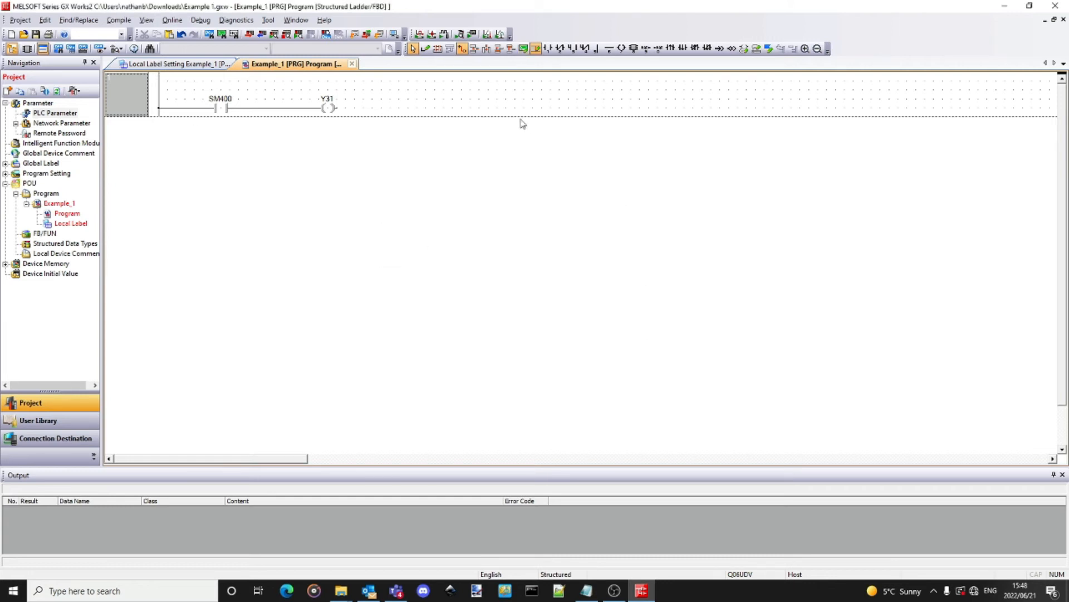
pyautogui.click(744, 48)
pyautogui.moveTo(163, 74); pyautogui.dragTo(336, 90)
pyautogui.write('Analog')
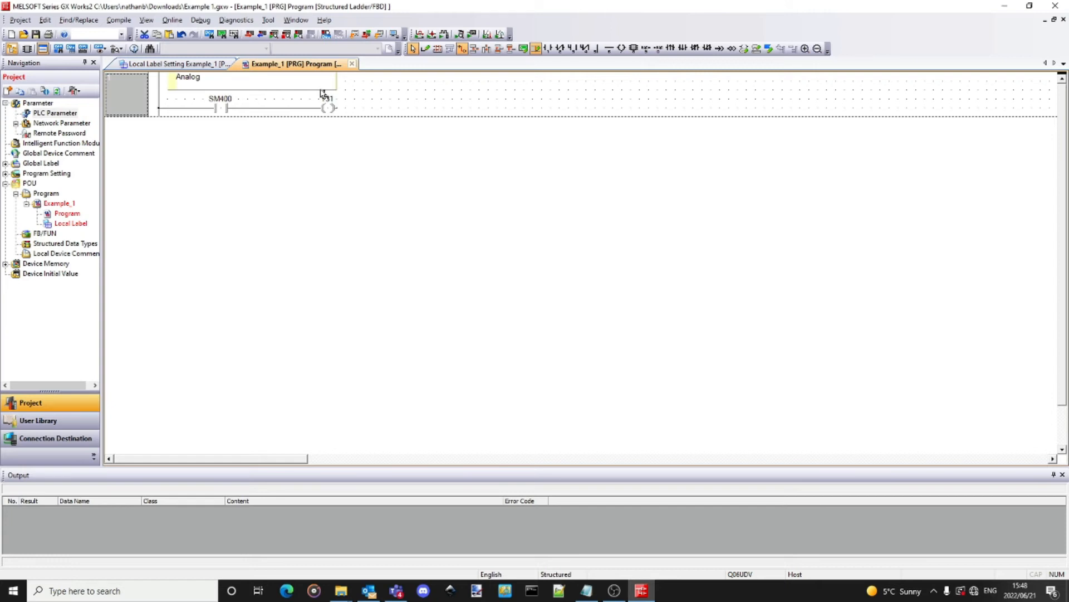
pyautogui.write(' Enable')
pyautogui.moveTo(279, 79); pyautogui.dragTo(452, 98)
pyautogui.click(556, 91)
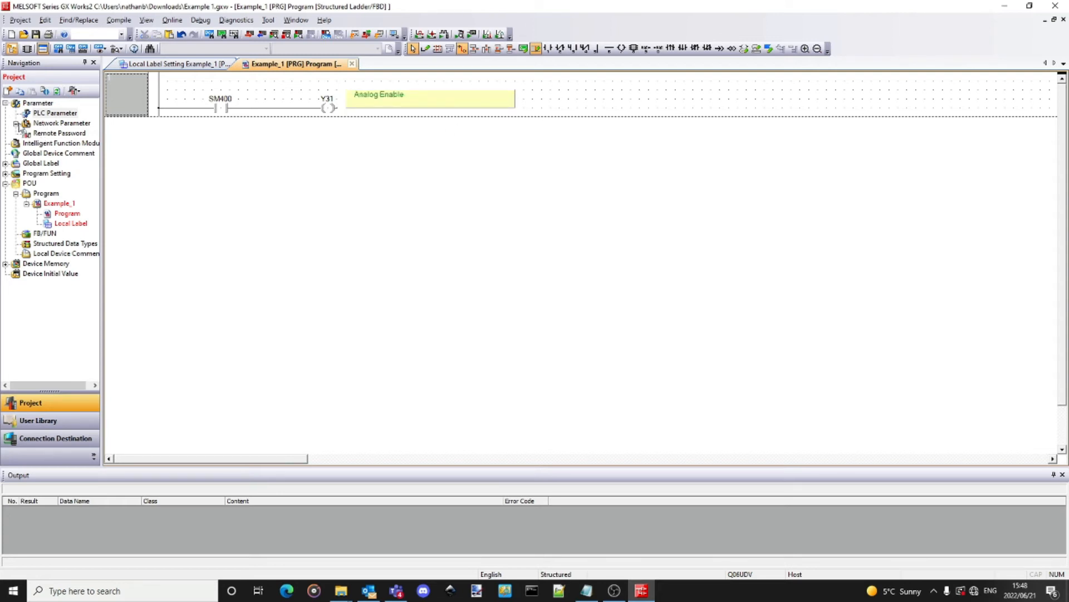
# Add a Q64AD analog intelligent function module in slot 2 with start XY address 0020, agreeing to replace the slot's existing assignment
pyautogui.rightClick(25, 146)
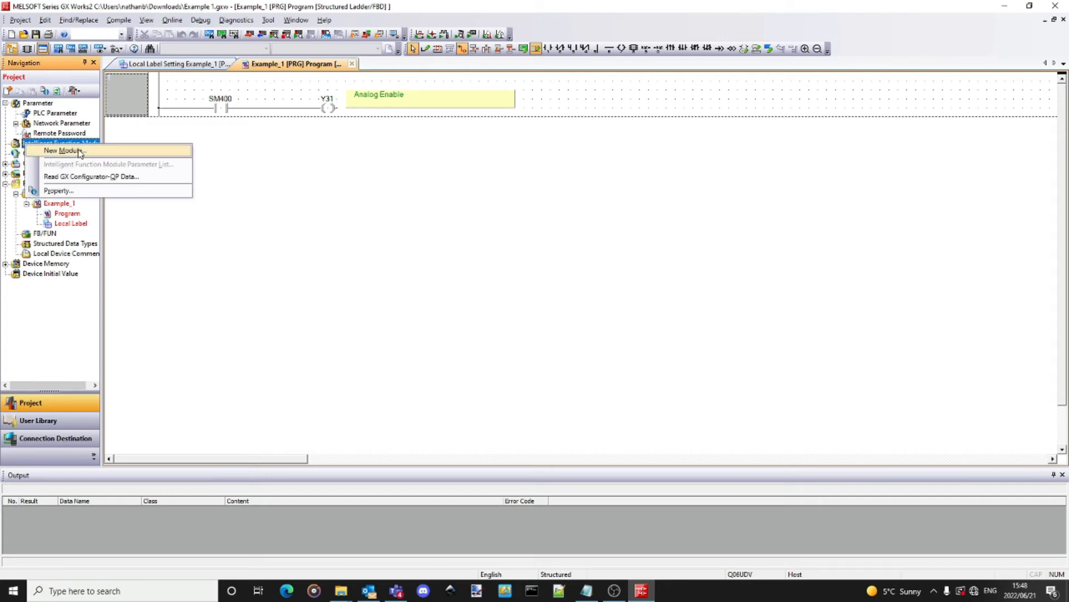
pyautogui.click(80, 151)
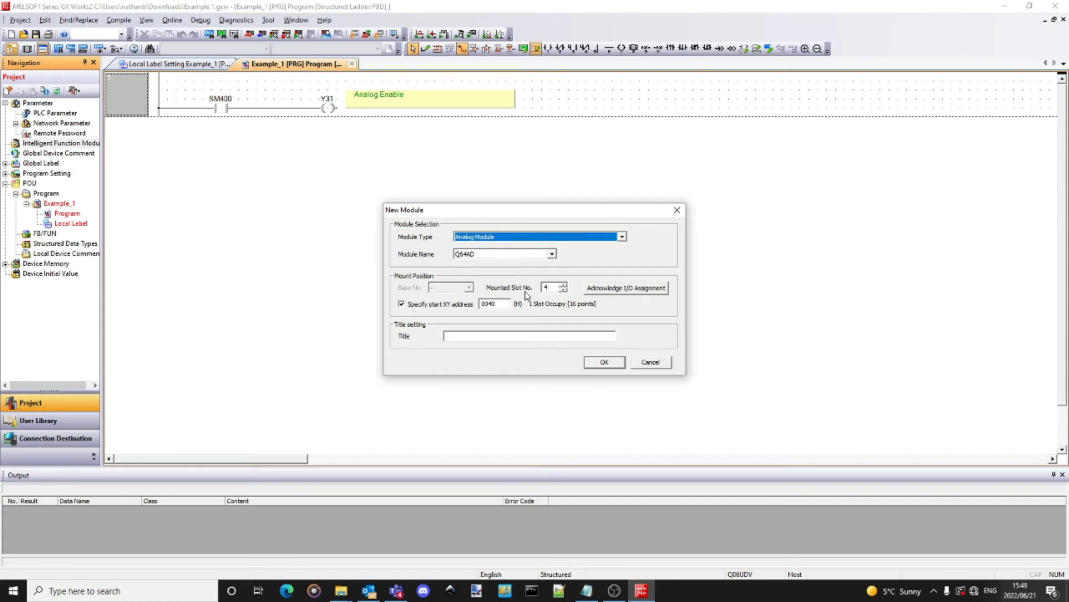
pyautogui.doubleClick(563, 290)
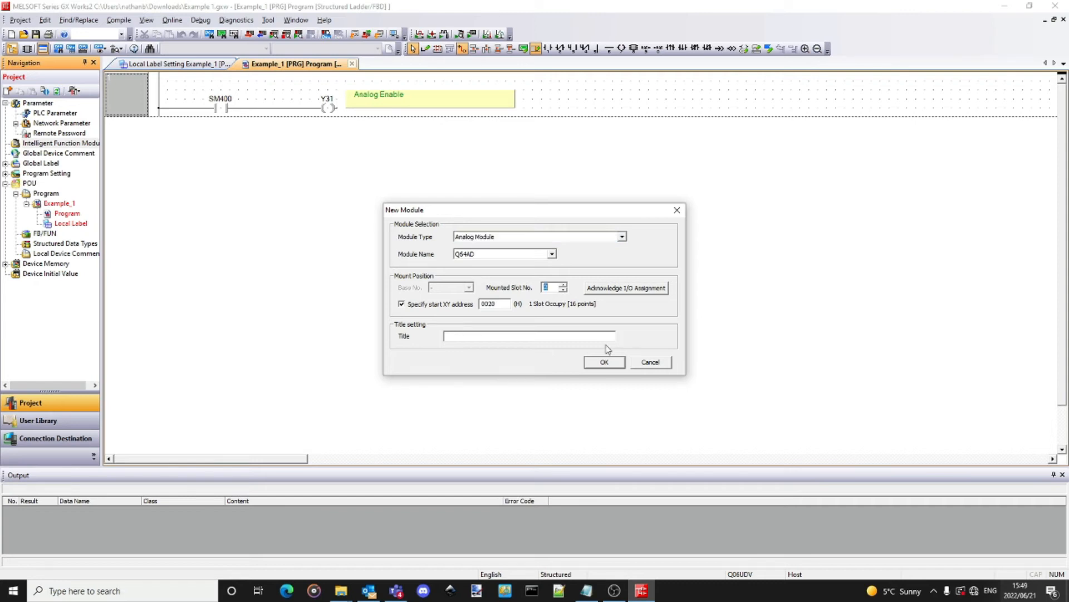
pyautogui.click(618, 365)
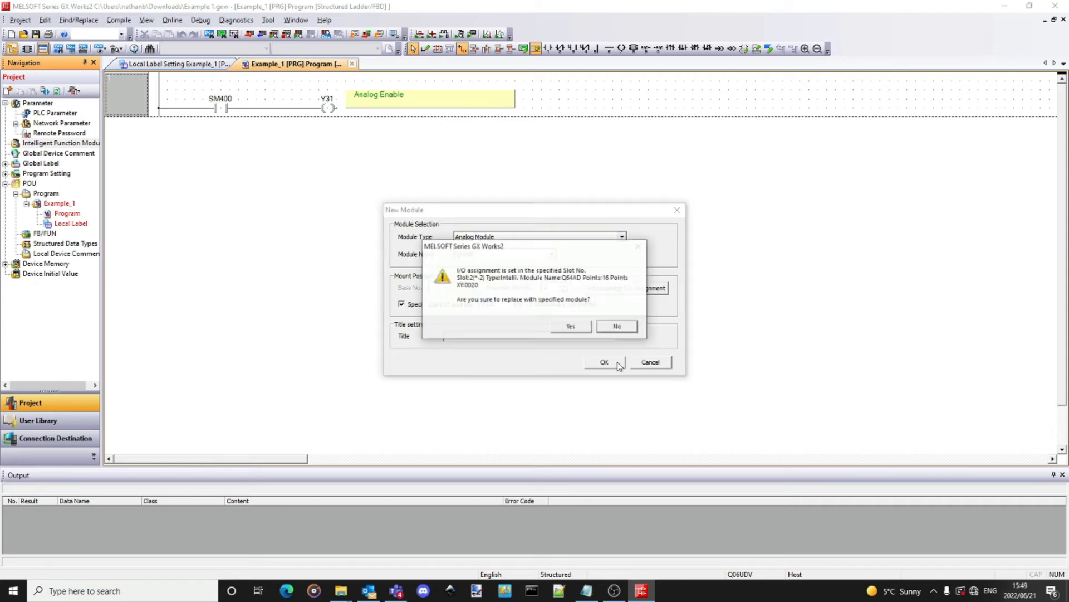
pyautogui.click(583, 331)
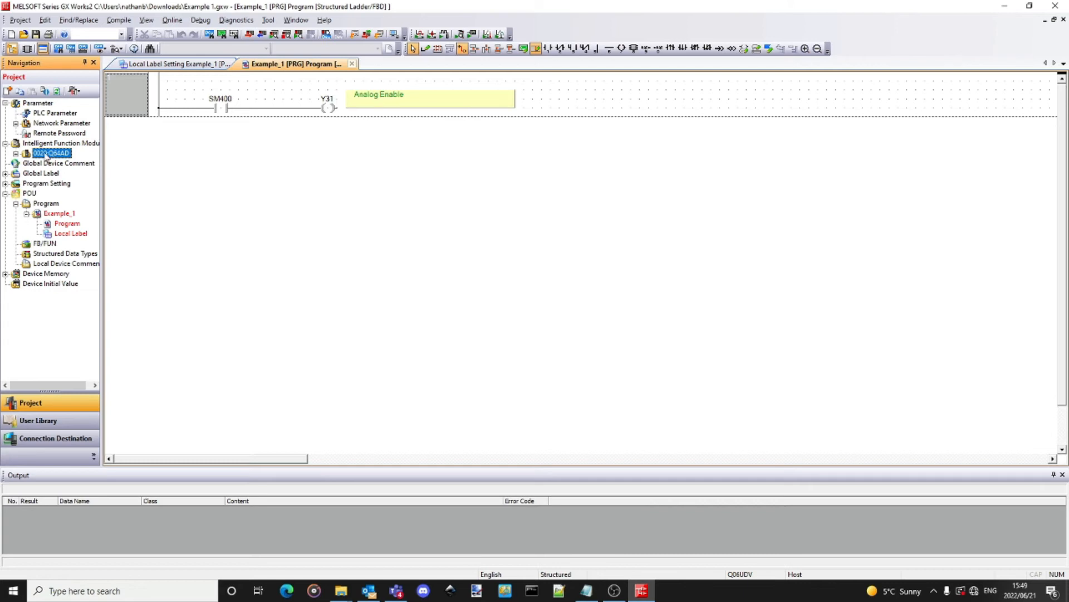
# In the Q64AD switch settings, set the input range of CH1 and CH2 to 0 to 10V
pyautogui.click(16, 154)
pyautogui.doubleClick(53, 163)
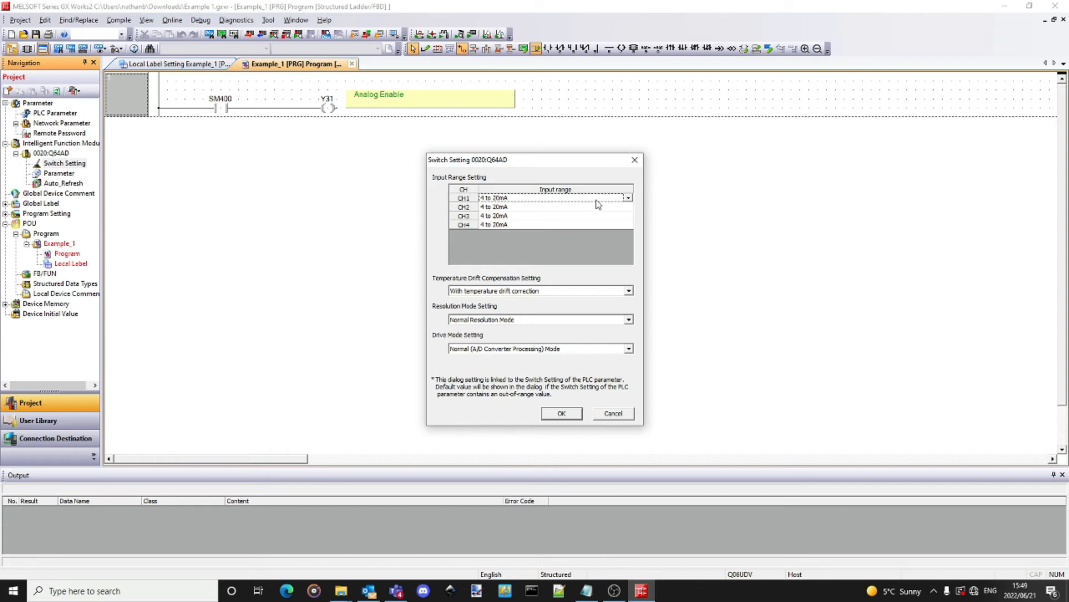
pyautogui.click(628, 198)
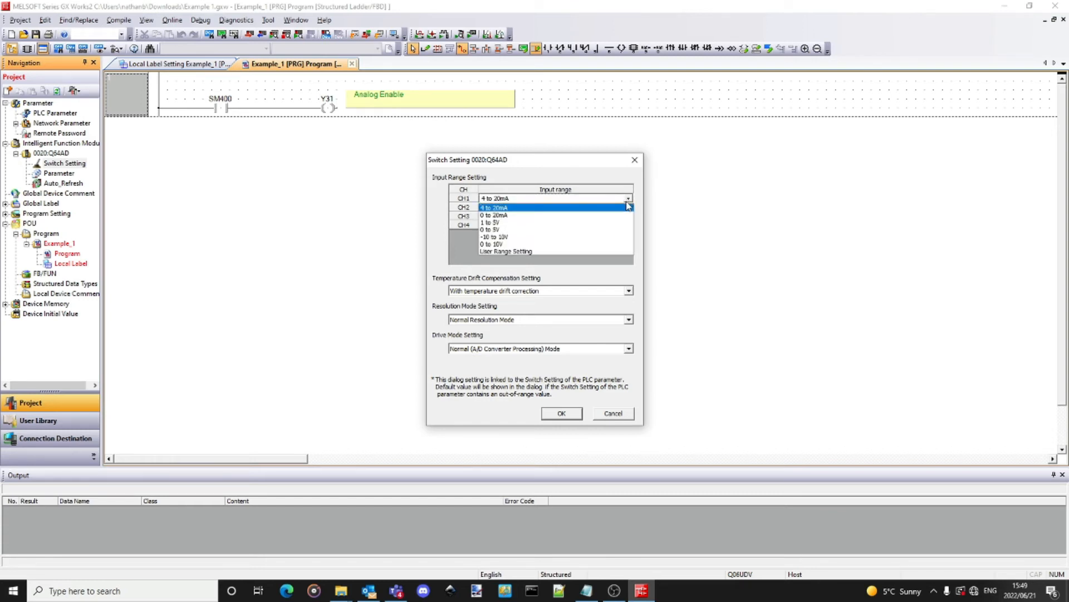
pyautogui.click(543, 245)
pyautogui.click(530, 208)
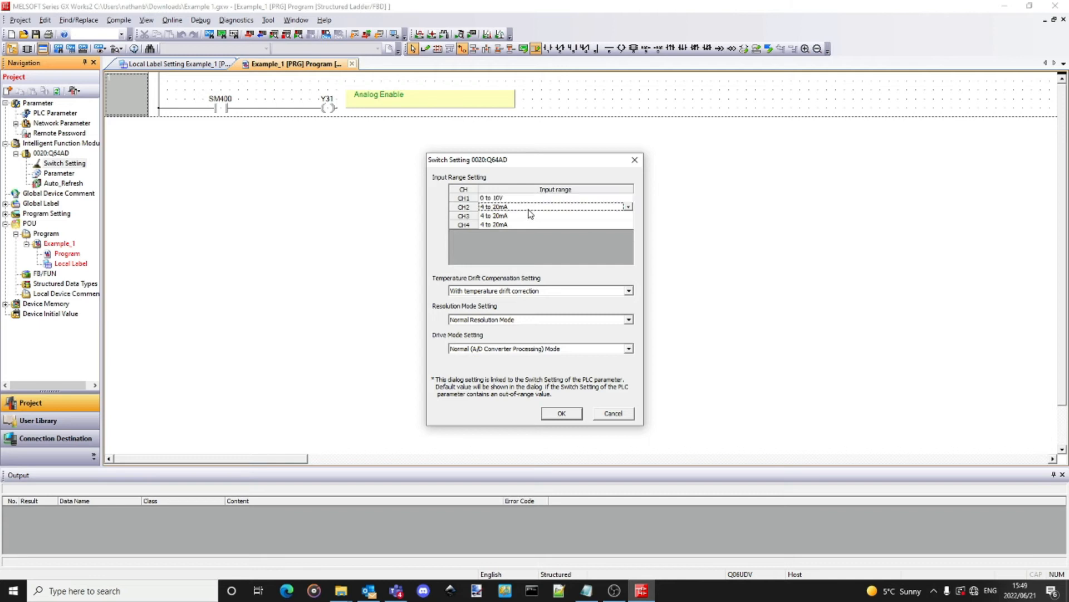
pyautogui.click(628, 207)
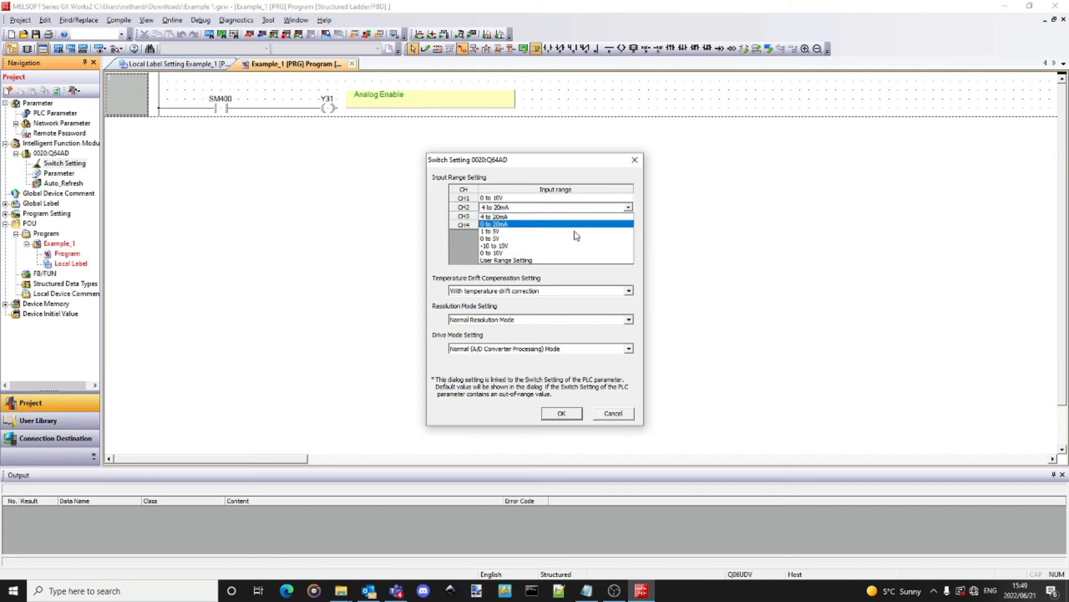
pyautogui.click(519, 253)
# Set the Q64AD input range of CH3 and CH4 to 0 to 10V and apply the switch settings
pyautogui.click(533, 217)
pyautogui.click(627, 215)
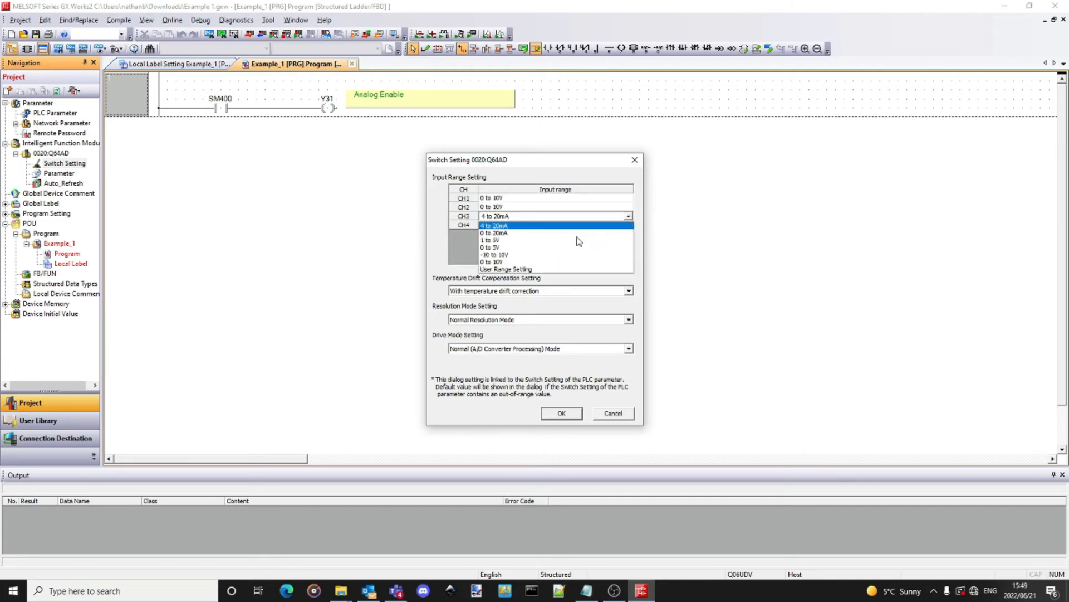
pyautogui.click(524, 263)
pyautogui.click(596, 229)
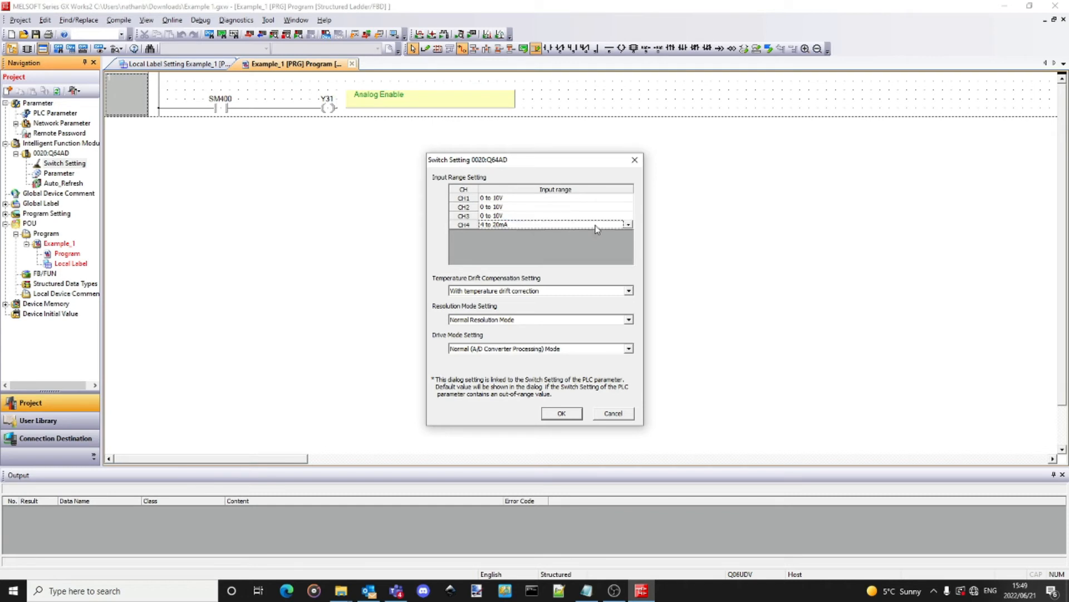
pyautogui.click(629, 225)
pyautogui.click(495, 271)
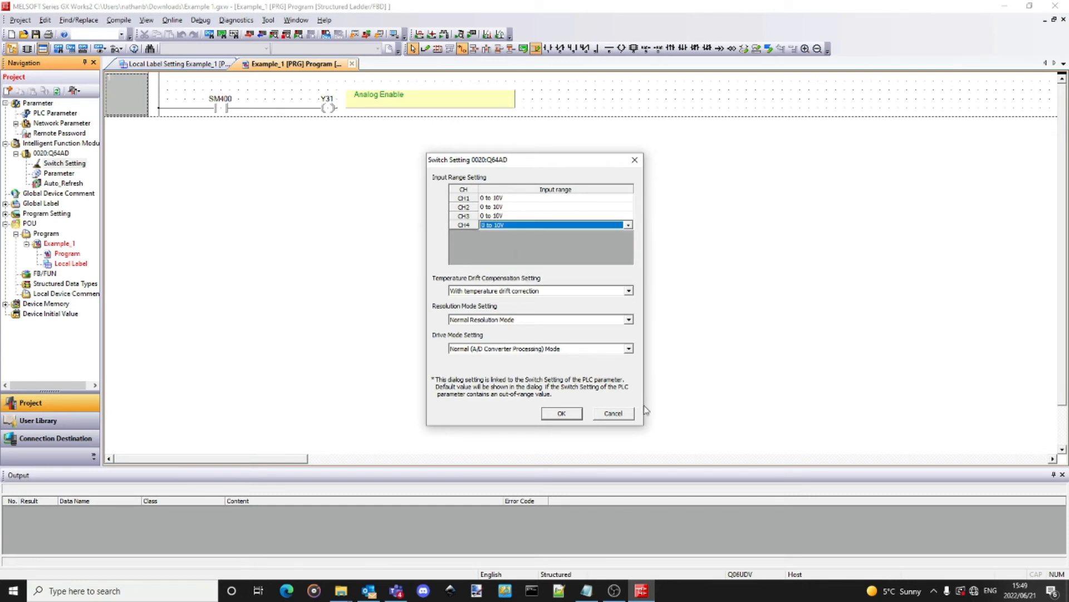
pyautogui.click(557, 414)
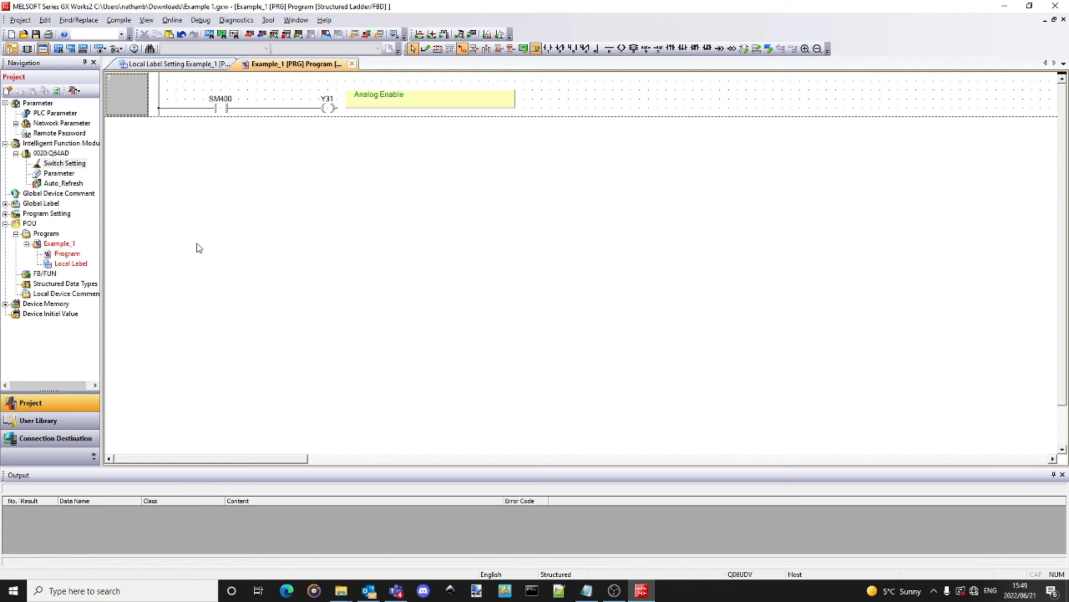
# In the Q64AD auto refresh settings, assign the CH1 digital output value to D100 and close the settings
pyautogui.doubleClick(68, 177)
pyautogui.doubleClick(82, 183)
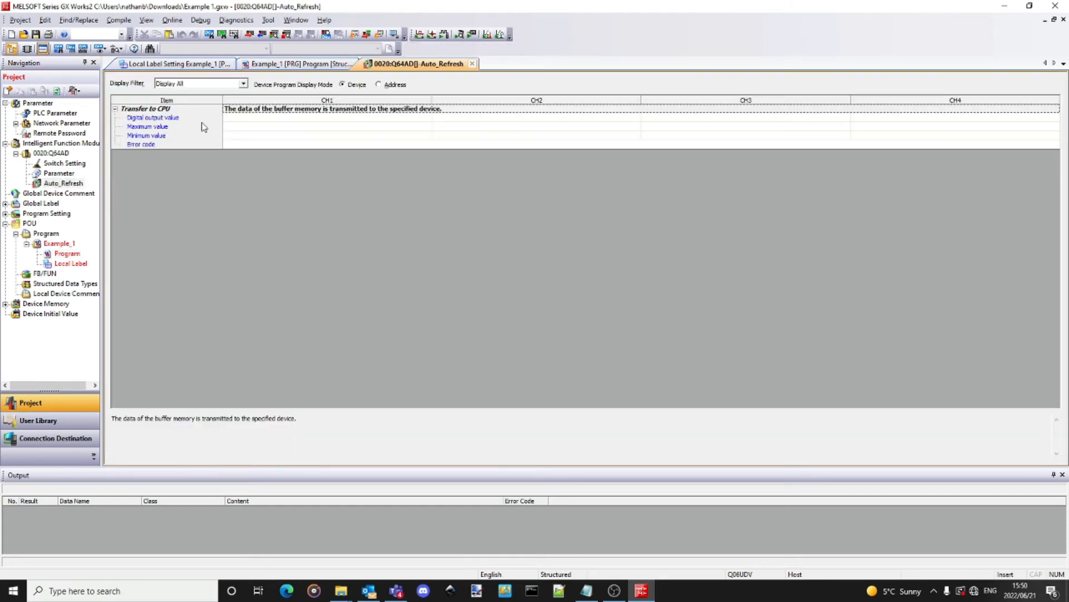
pyautogui.click(238, 119)
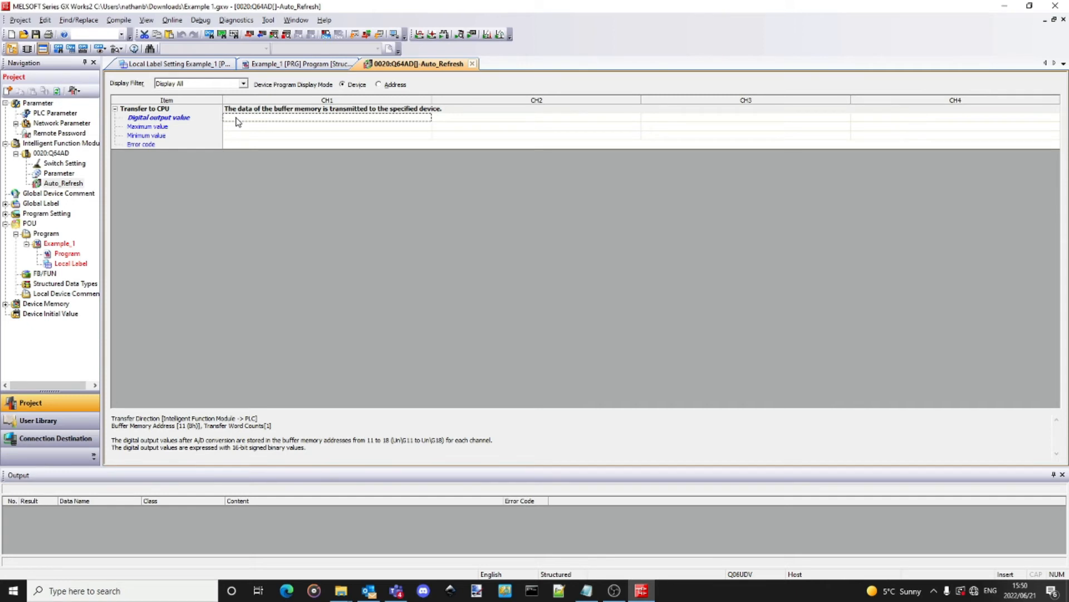
pyautogui.write('d10')
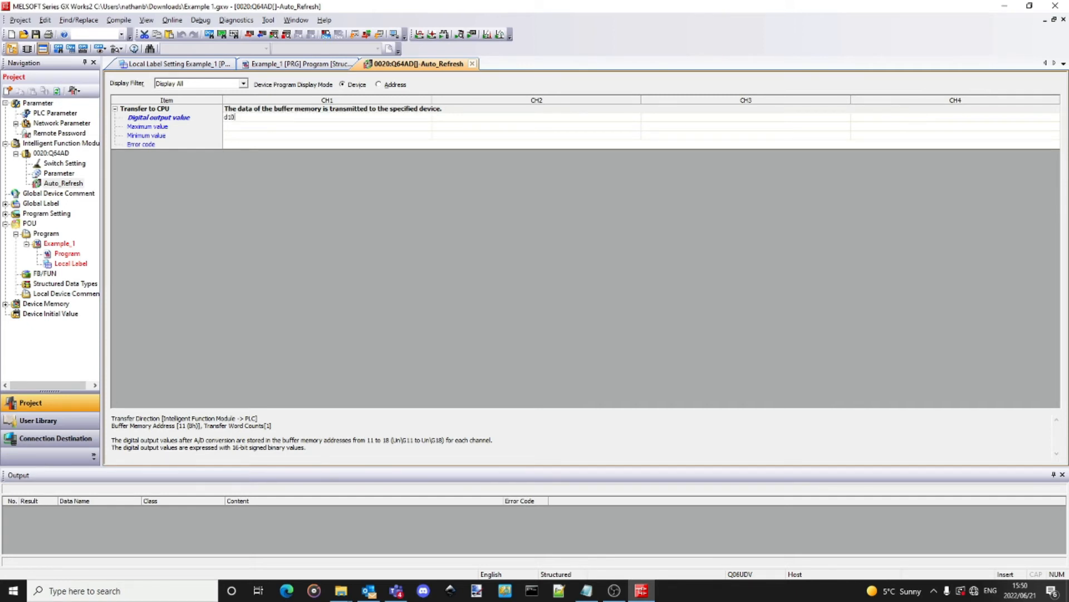
pyautogui.click(258, 128)
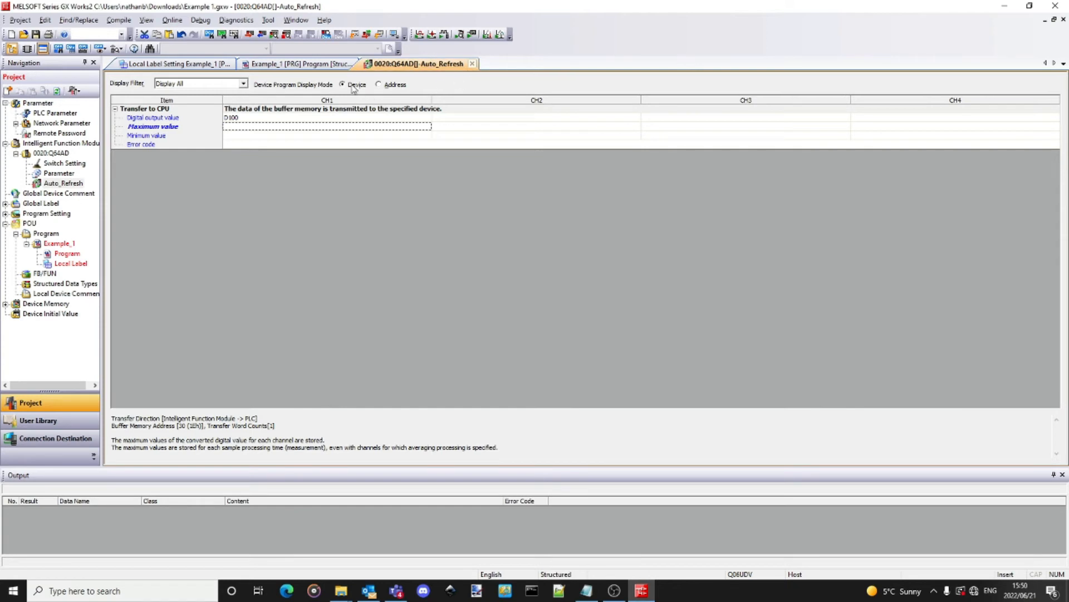
pyautogui.click(473, 65)
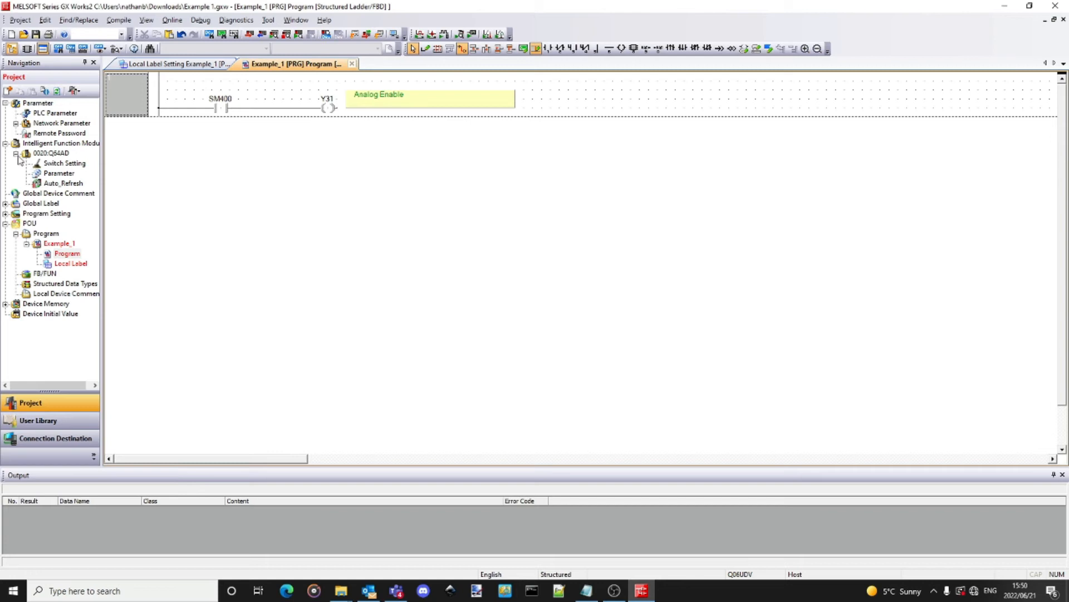
# Add a Q64DA analog intelligent function module in slot 3 with start XY address 0030, agreeing to replace the slot's existing assignment
pyautogui.click(16, 154)
pyautogui.rightClick(44, 143)
pyautogui.click(73, 150)
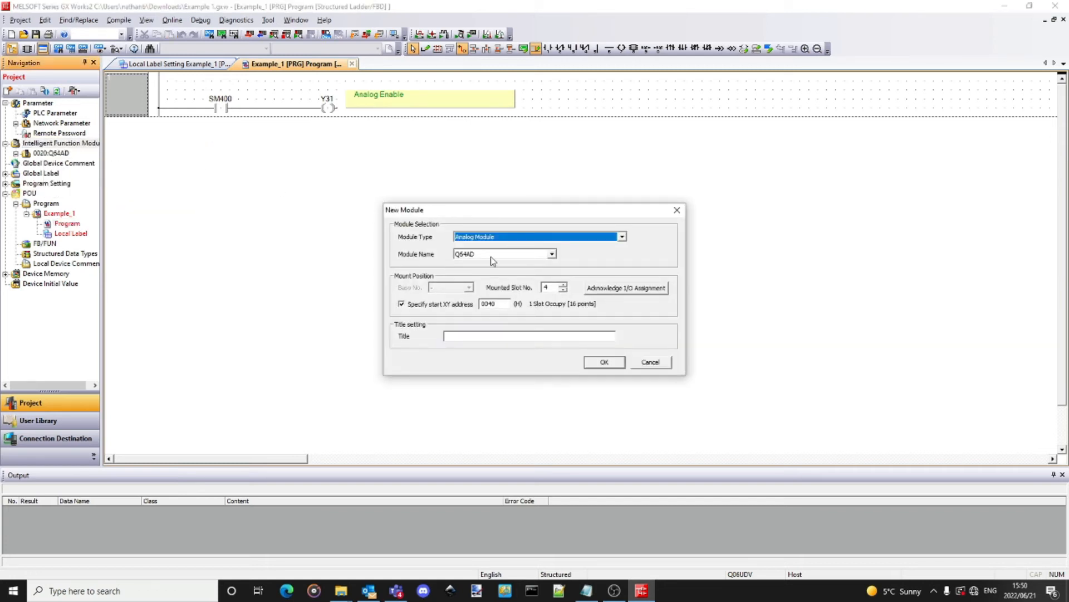
pyautogui.click(544, 256)
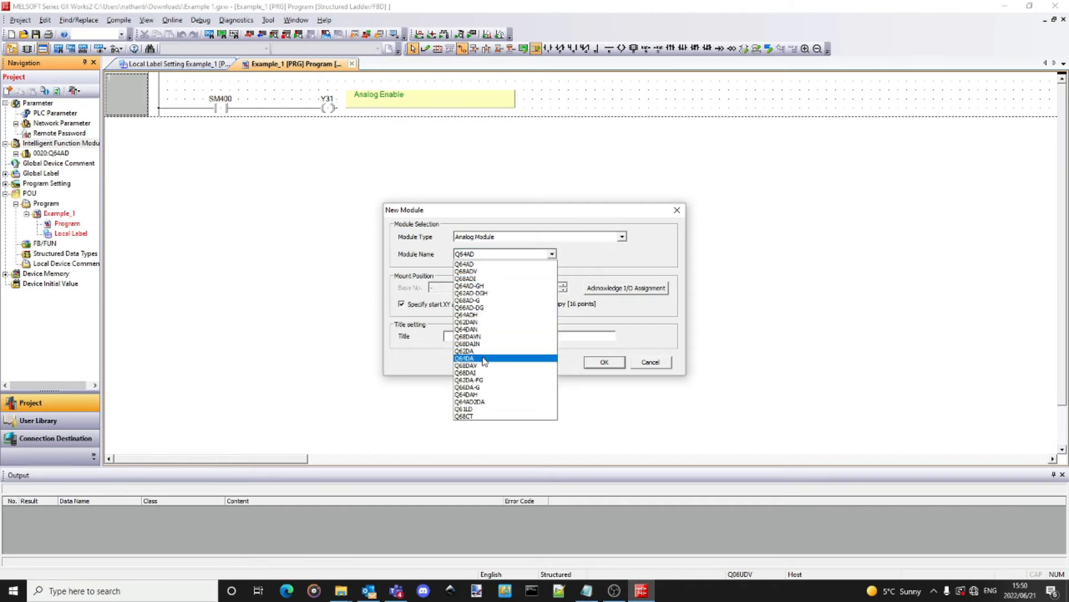
pyautogui.click(484, 358)
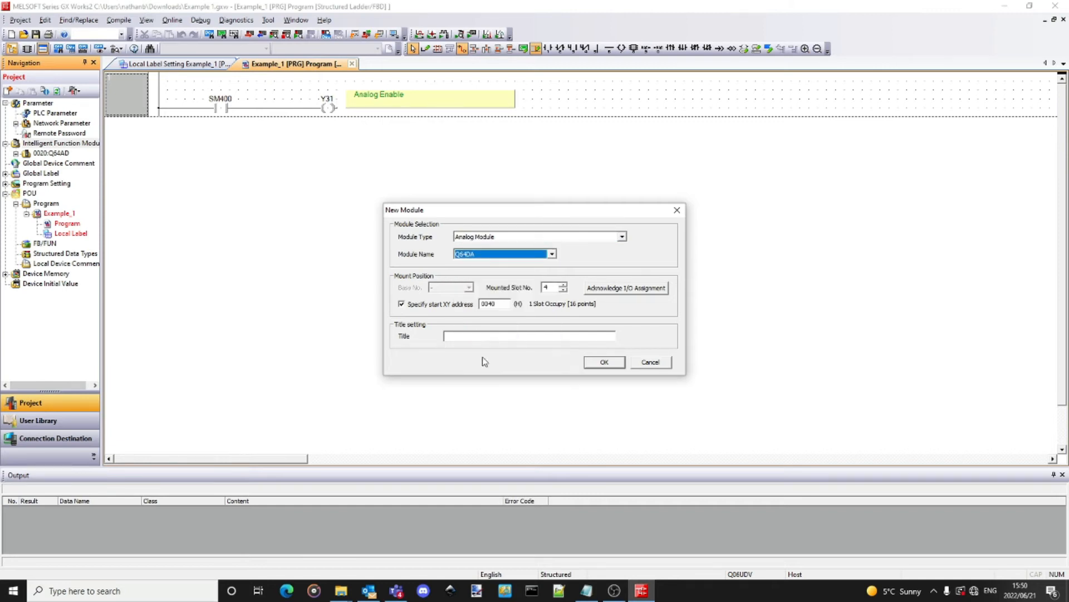
pyautogui.click(564, 291)
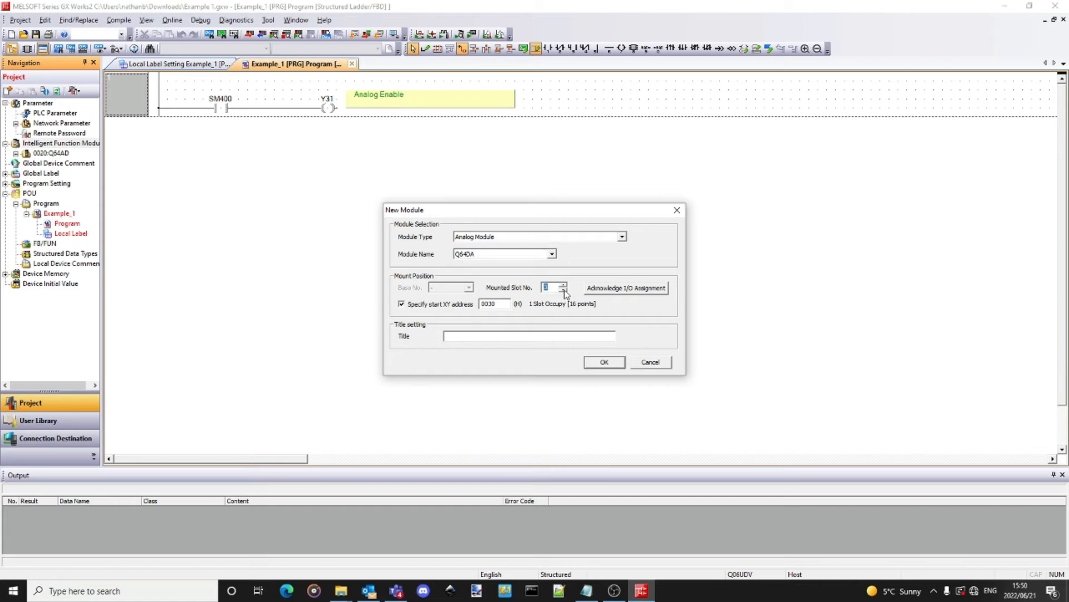
pyautogui.click(606, 362)
pyautogui.click(571, 327)
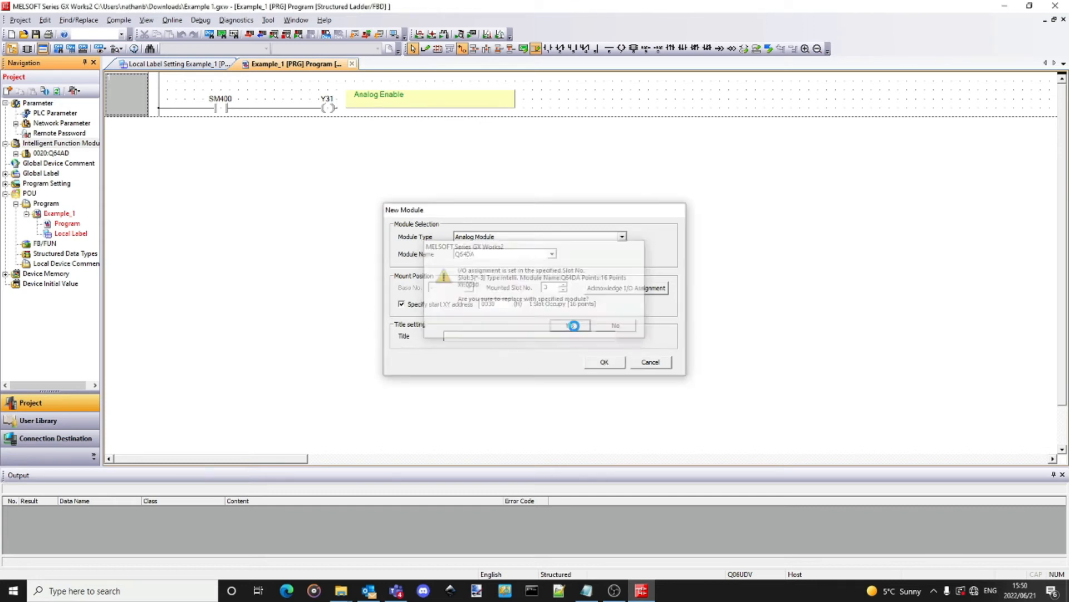
# In the Q64DA switch settings, set the output range of CH1 and CH2 to -10 to 10V
pyautogui.click(15, 164)
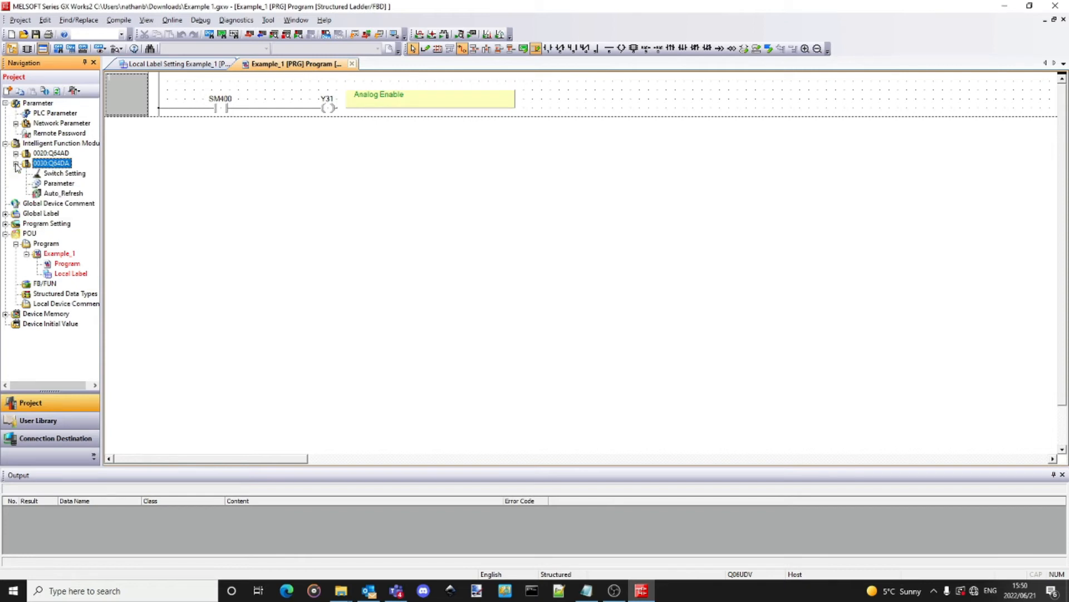
pyautogui.doubleClick(55, 173)
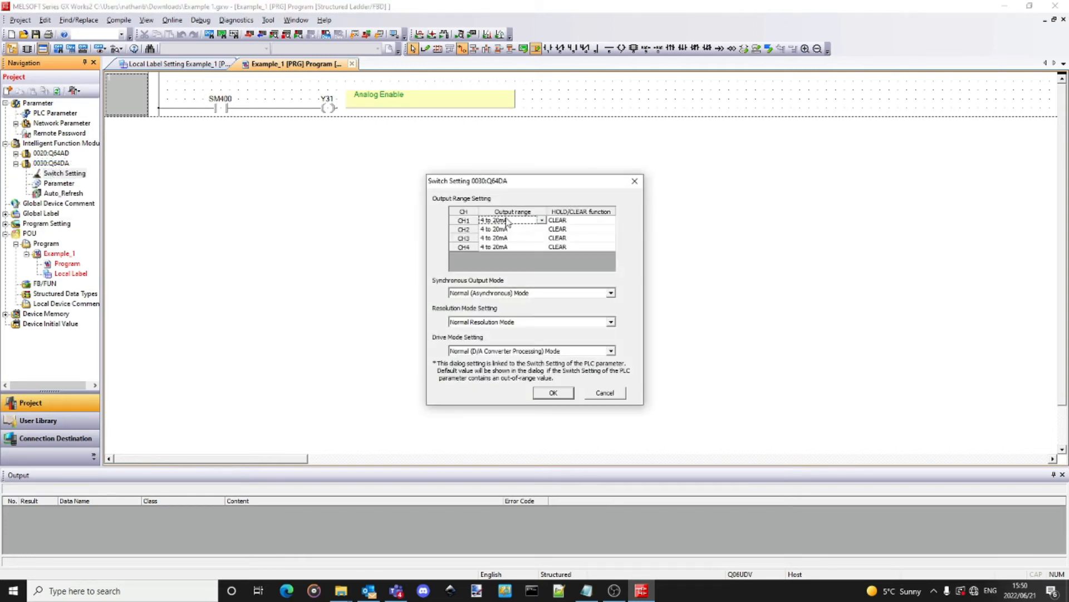
pyautogui.click(543, 223)
pyautogui.click(516, 257)
pyautogui.click(521, 233)
pyautogui.click(542, 229)
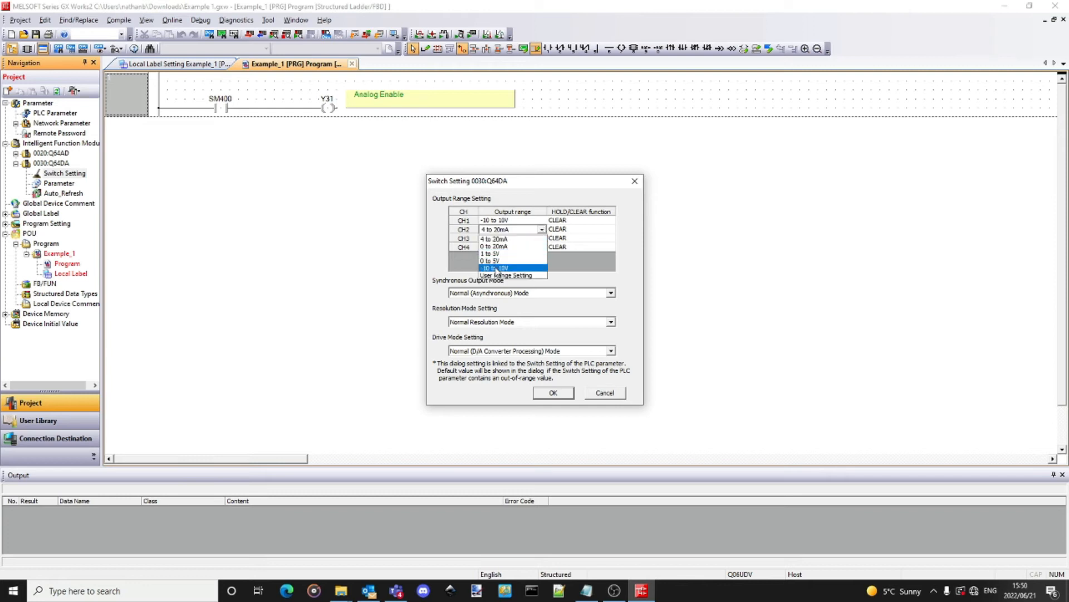
pyautogui.click(512, 266)
# Set the Q64DA output range of CH3 and CH4 to -10 to 10V and apply the switch settings
pyautogui.click(512, 238)
pyautogui.click(541, 238)
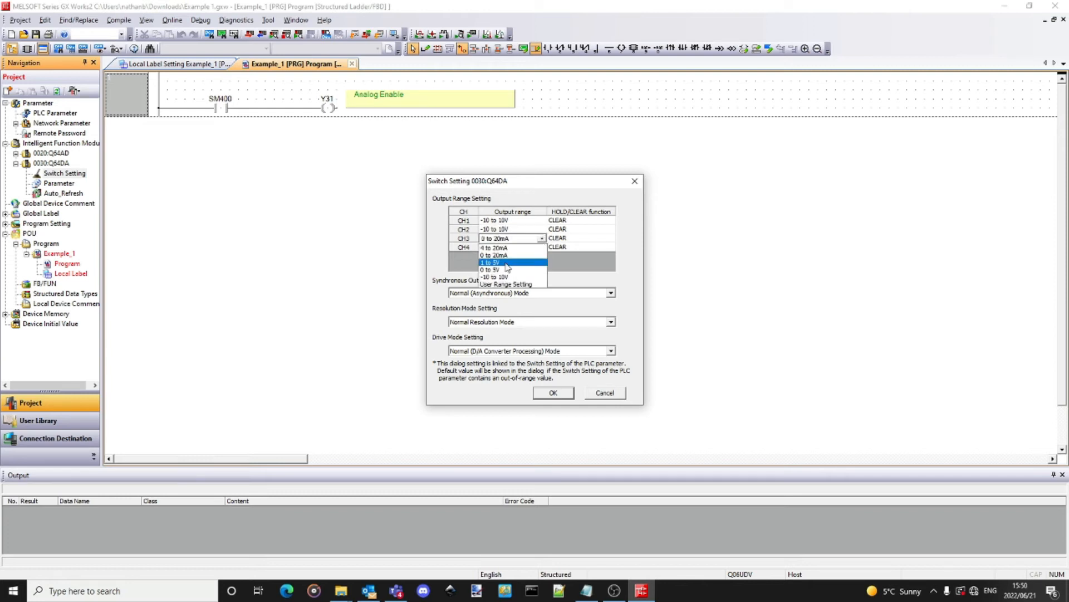
pyautogui.click(505, 277)
pyautogui.click(513, 247)
pyautogui.click(541, 247)
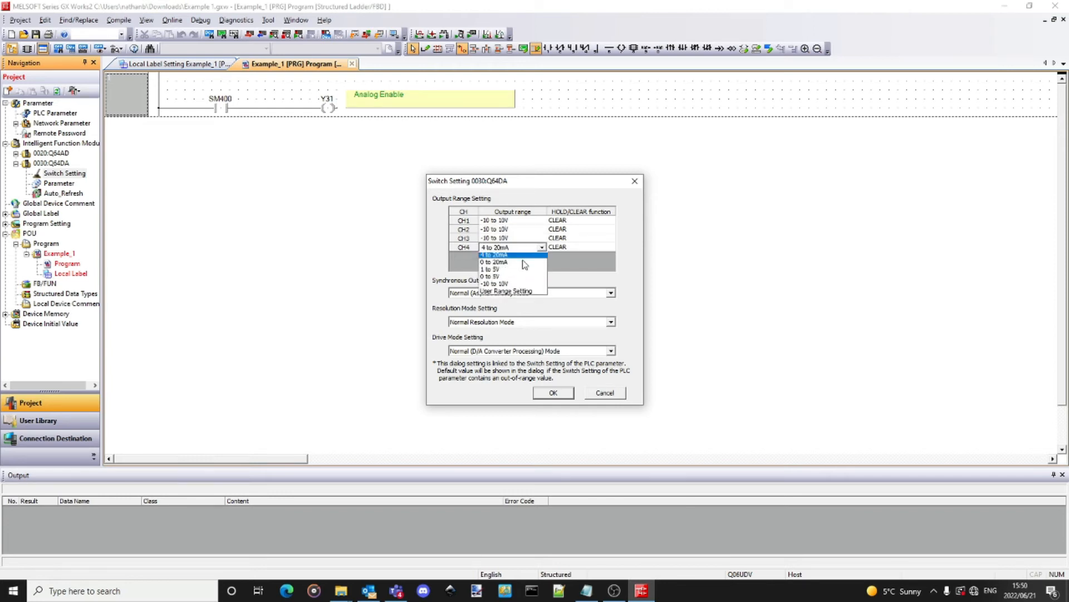
pyautogui.click(505, 285)
pyautogui.click(554, 394)
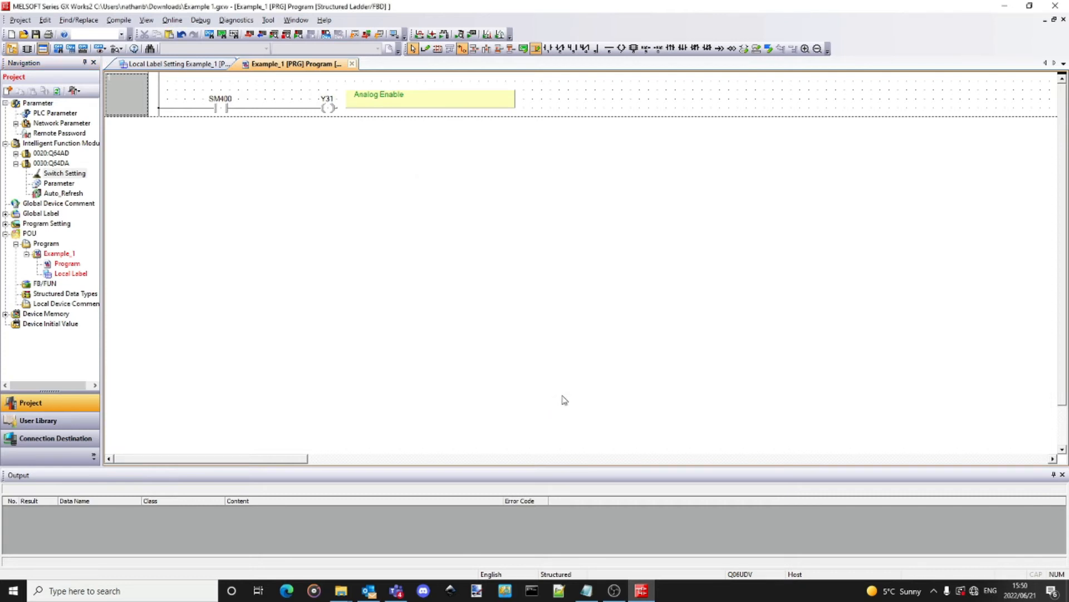
# In the Q64DA parameters, set D/A conversion for CH1 to 0:Enable and close the parameter settings
pyautogui.doubleClick(59, 184)
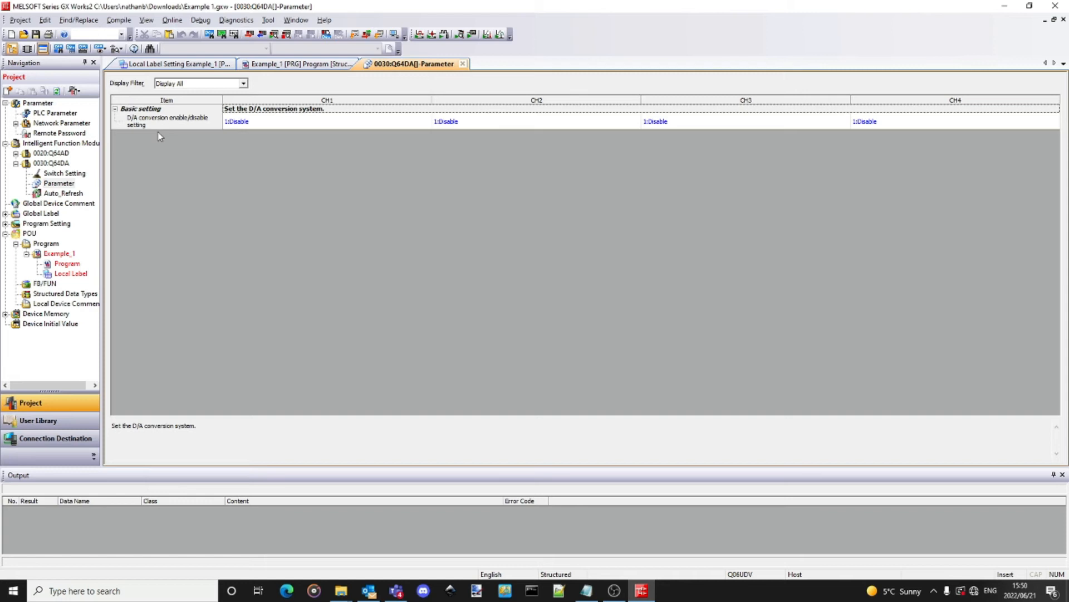
pyautogui.click(290, 121)
pyautogui.click(287, 120)
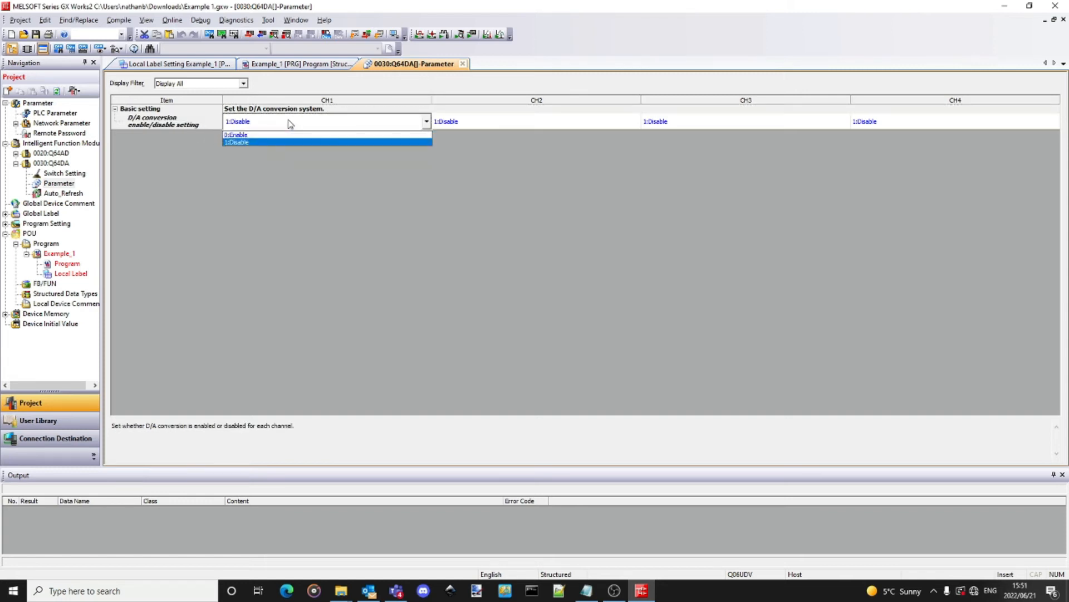
pyautogui.click(266, 137)
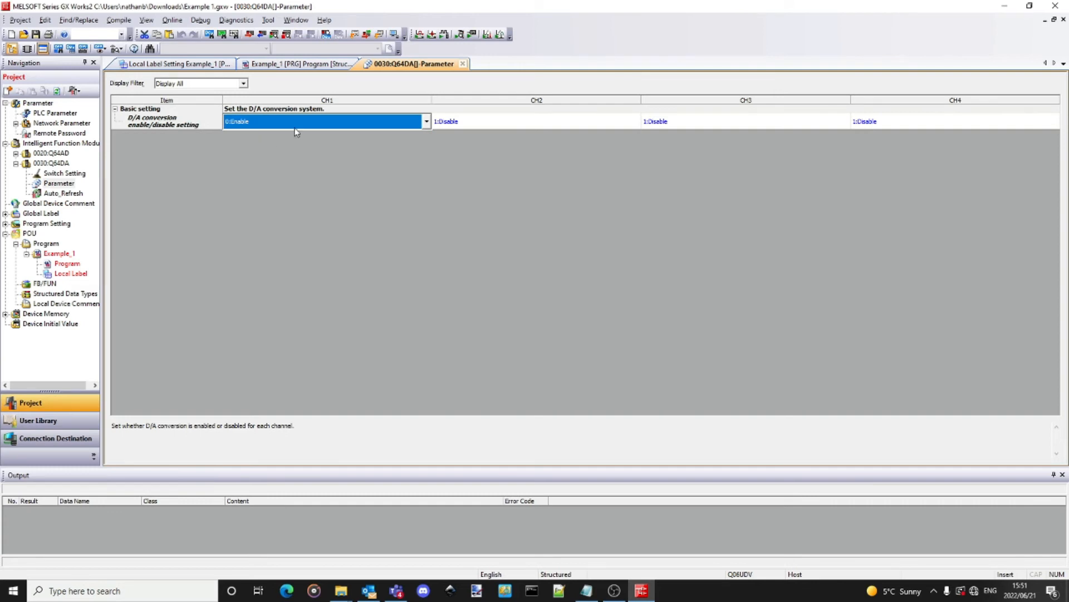
pyautogui.click(463, 64)
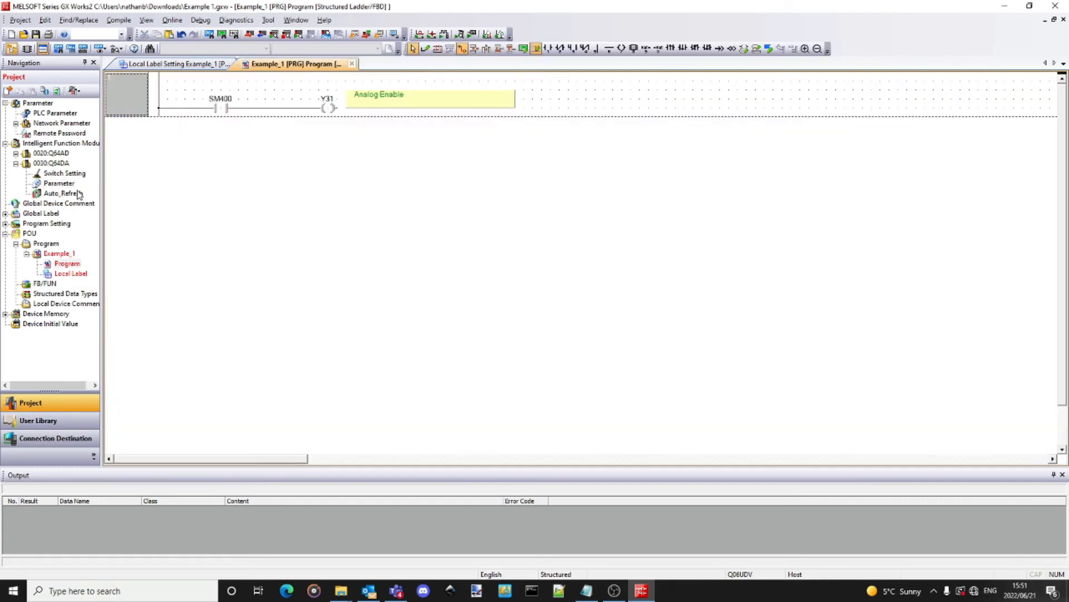
# In the Q64DA auto refresh settings, assign the CH1 digital value to D200 and close the settings
pyautogui.doubleClick(74, 194)
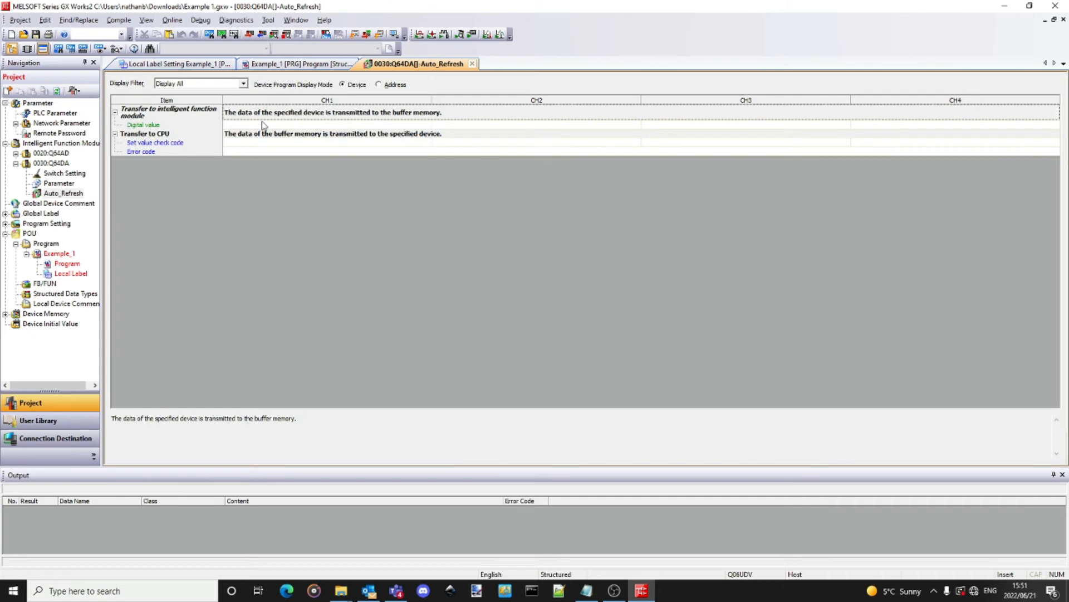
pyautogui.click(264, 123)
pyautogui.write('d')
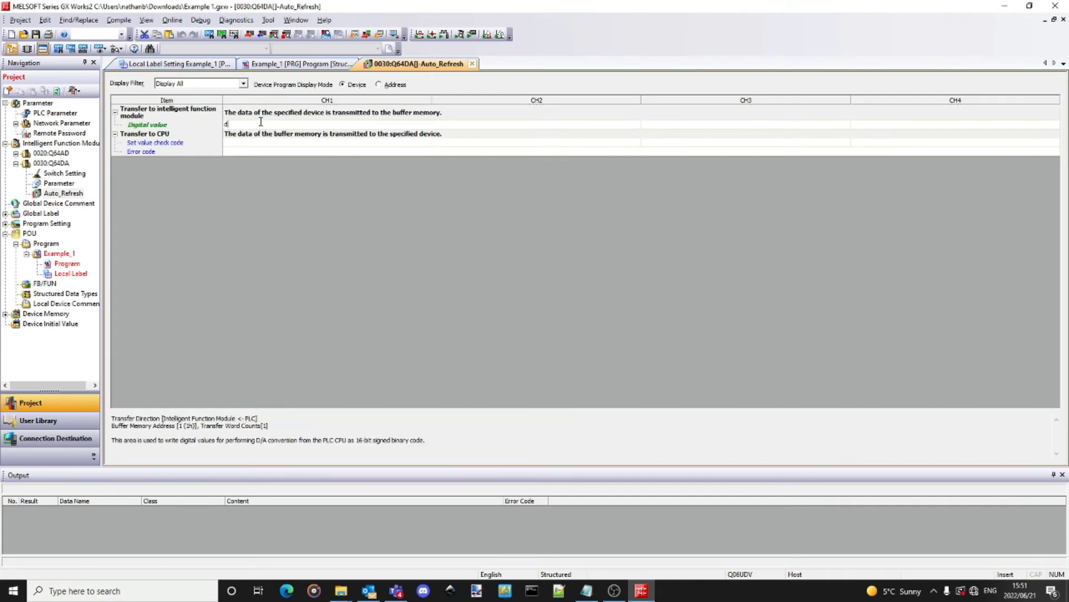
pyautogui.write('200')
pyautogui.press('Return')
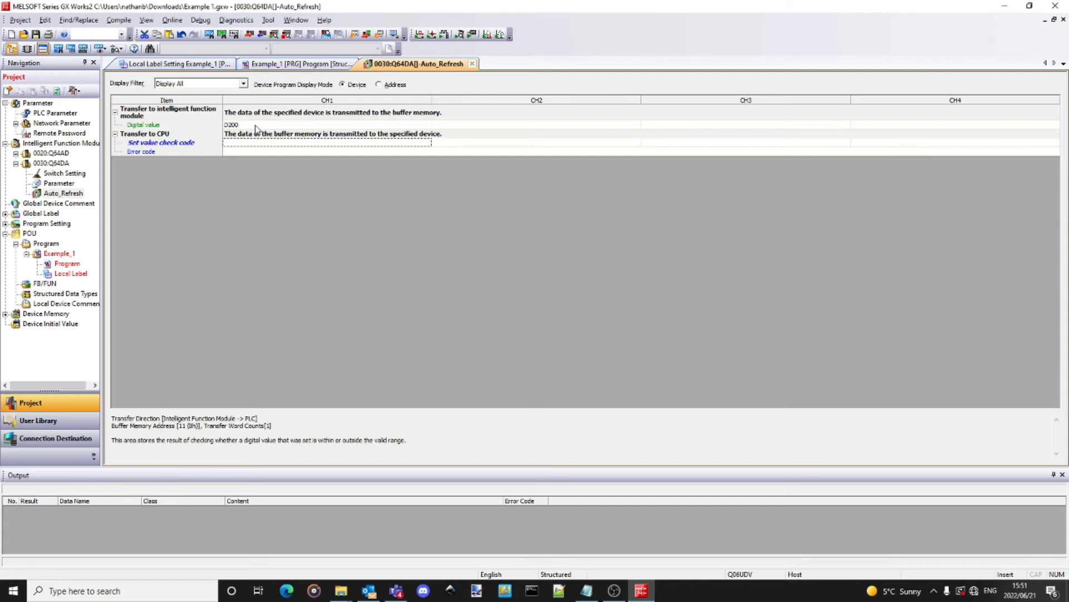
pyautogui.click(472, 64)
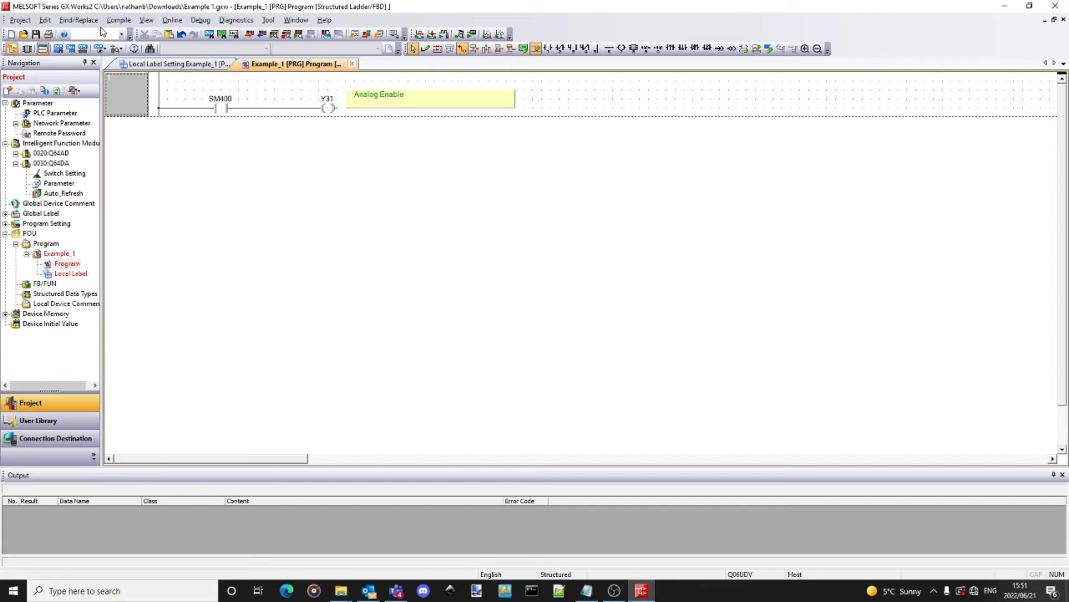
# Rebuild the entire project and accept the rebuild confirmation
pyautogui.click(118, 20)
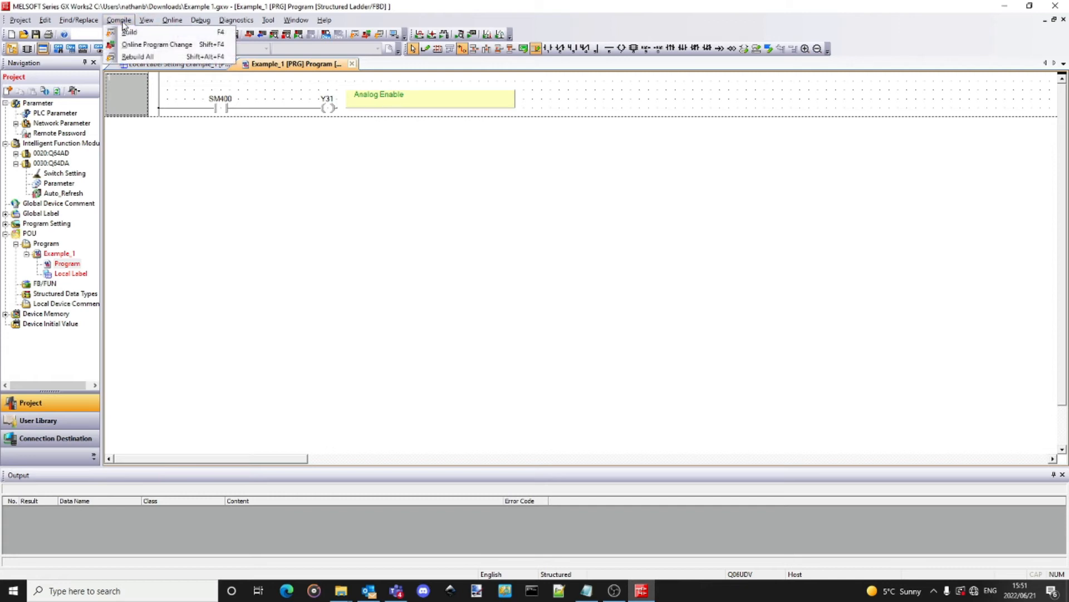
pyautogui.click(137, 57)
pyautogui.click(503, 352)
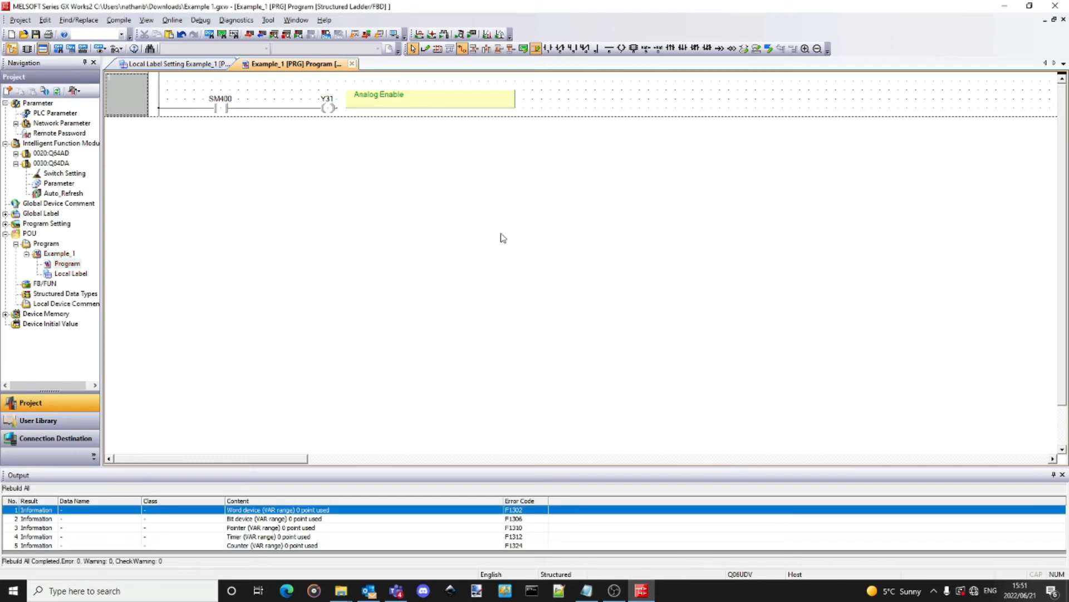
# Open the Logging Configuration Tool and start data logging setting No. 01 with the trigger logging type
pyautogui.click(269, 20)
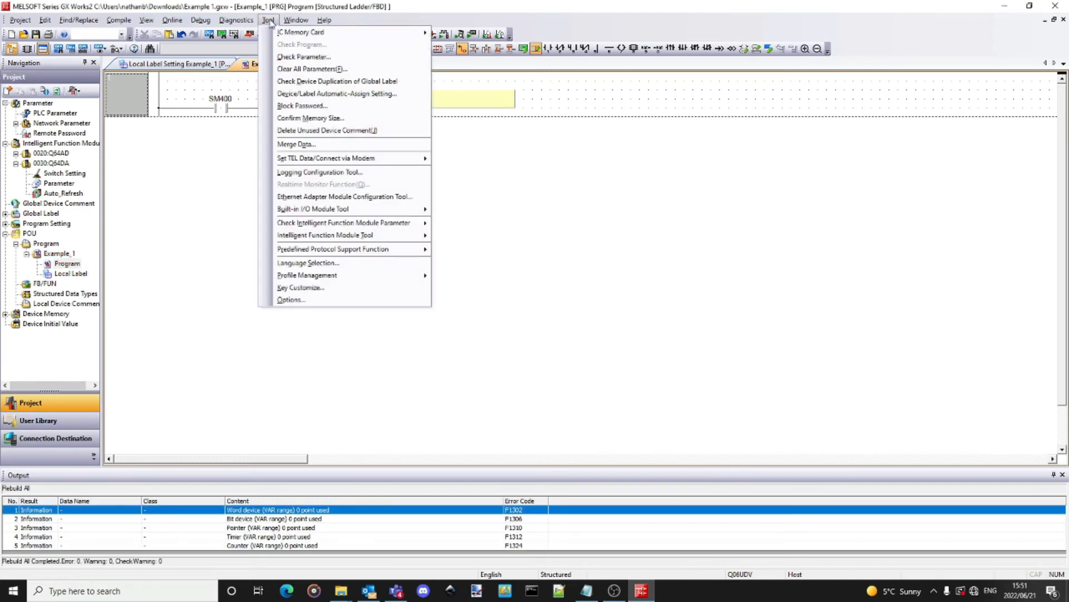
pyautogui.click(345, 176)
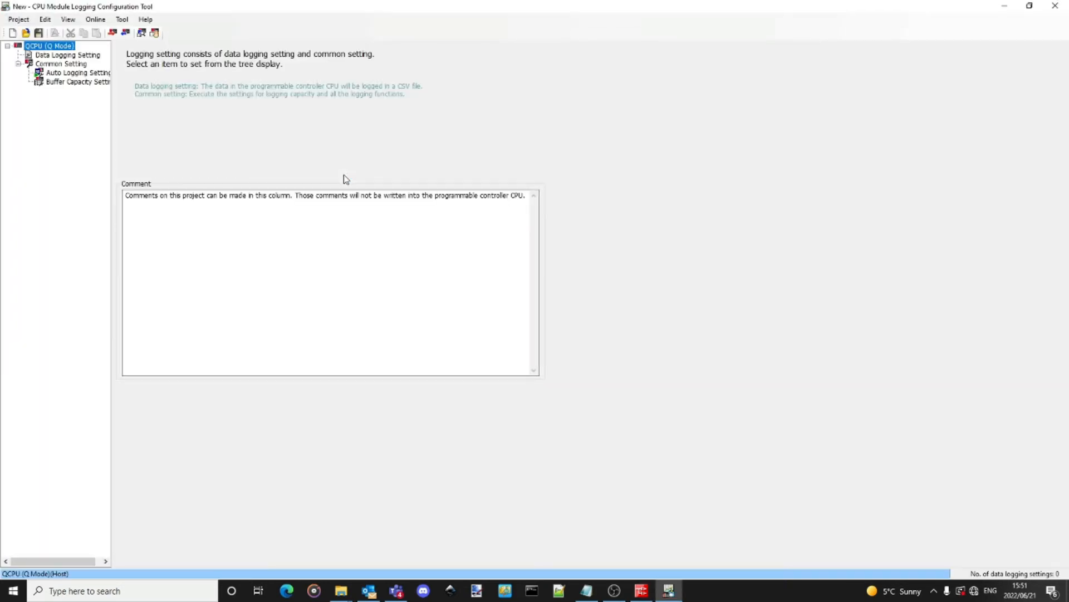
pyautogui.click(62, 56)
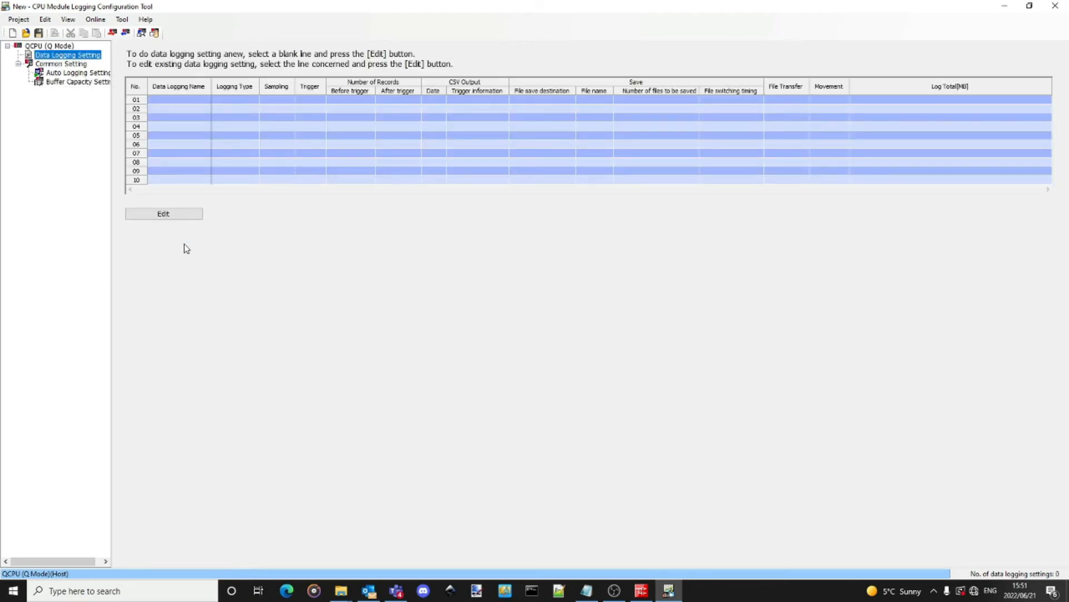
pyautogui.click(176, 215)
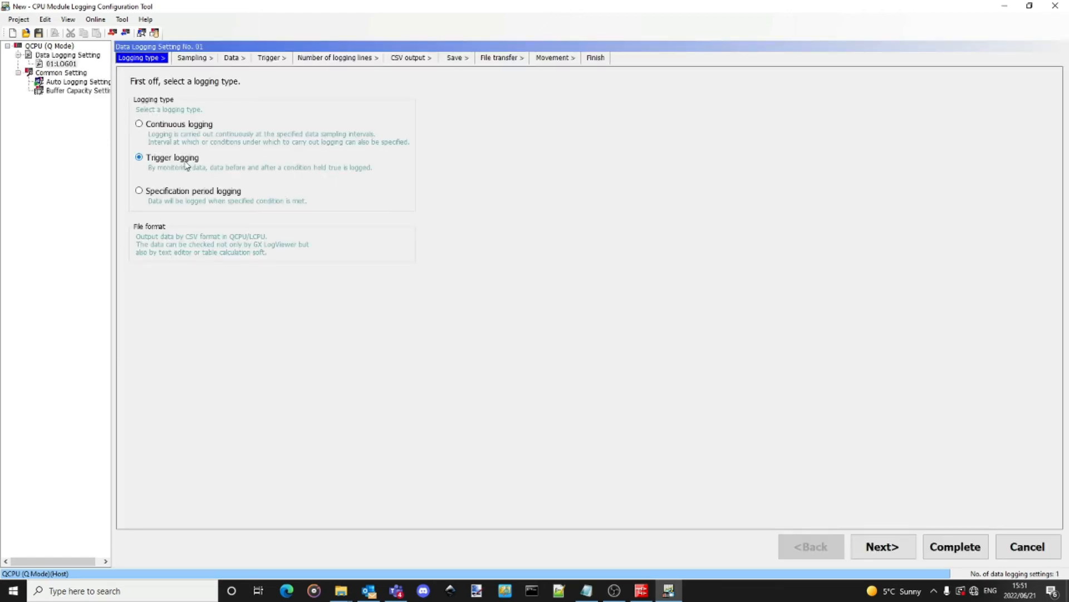
pyautogui.click(881, 545)
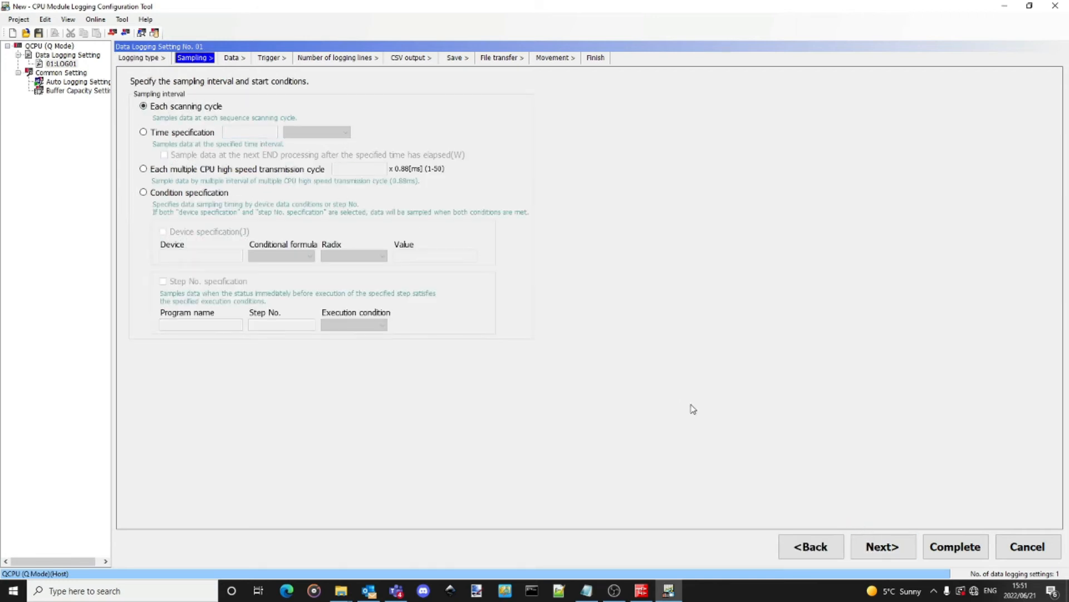
# Keep sampling at each scanning cycle and enter D100 as the first device to log
pyautogui.click(890, 547)
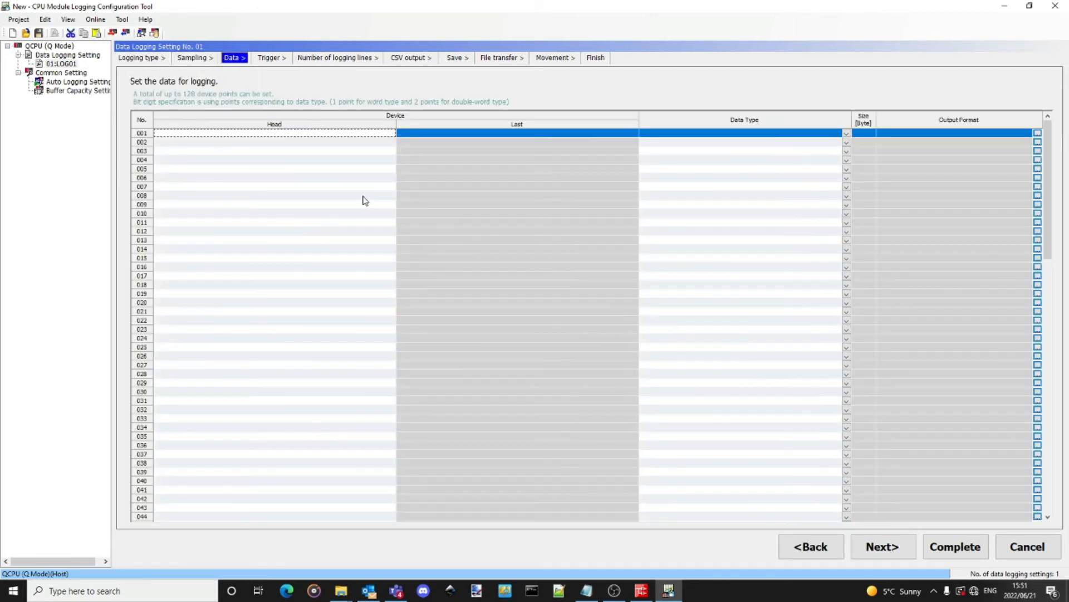
pyautogui.click(191, 134)
pyautogui.write('d100')
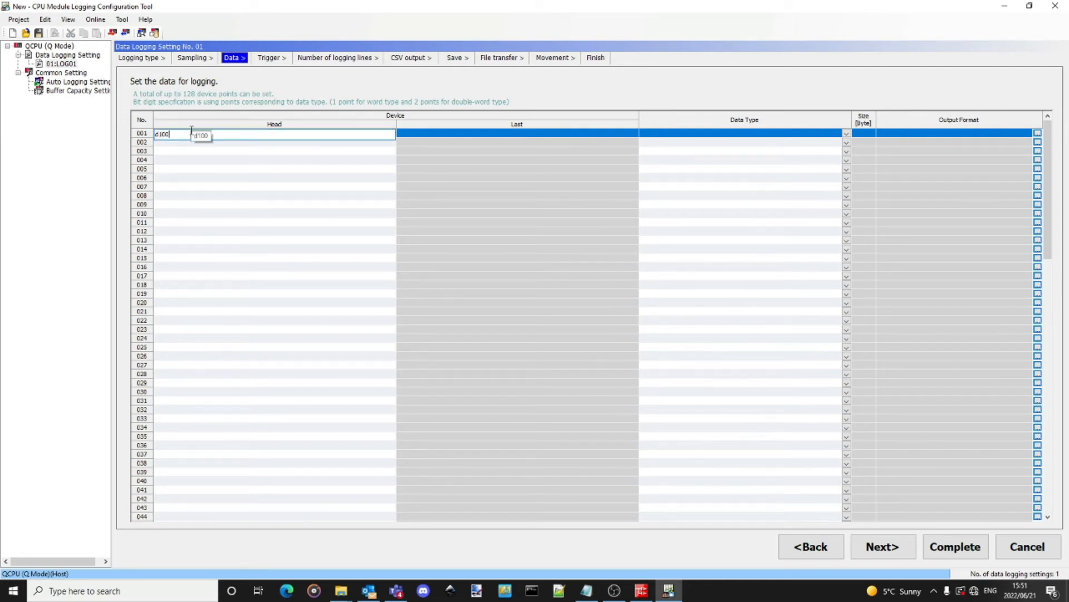
pyautogui.click(883, 548)
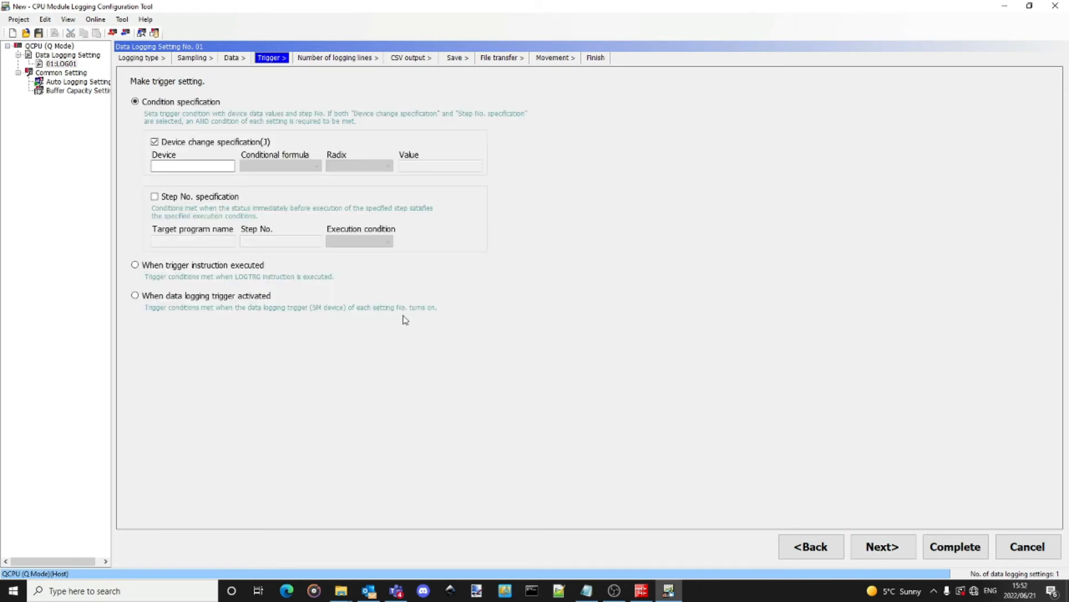
# Set the logging trigger condition to device X2 with the PLS conditional formula
pyautogui.click(199, 165)
pyautogui.write('X2')
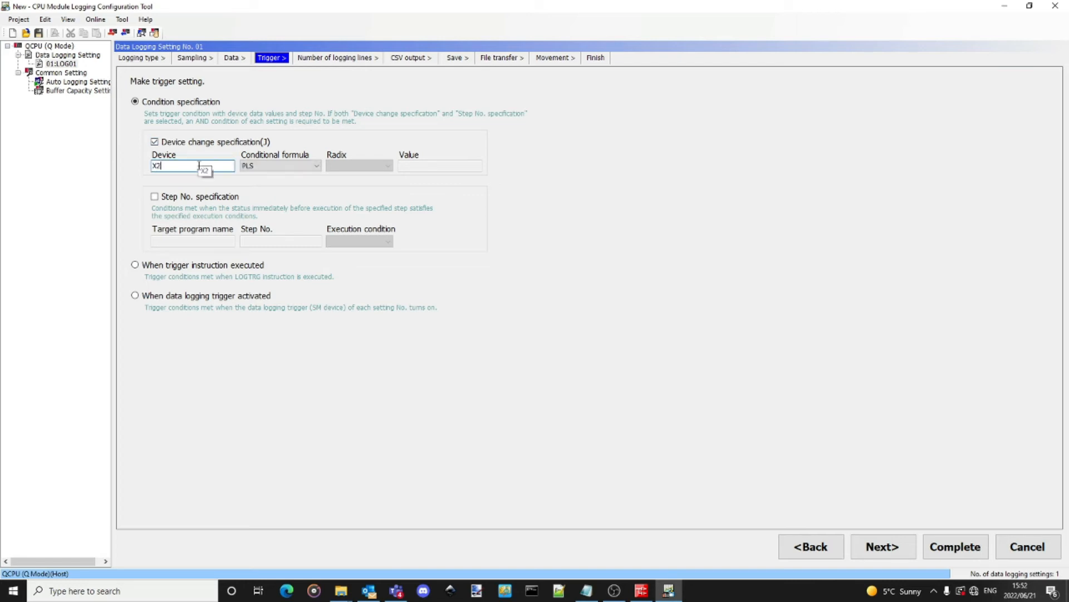
pyautogui.click(884, 548)
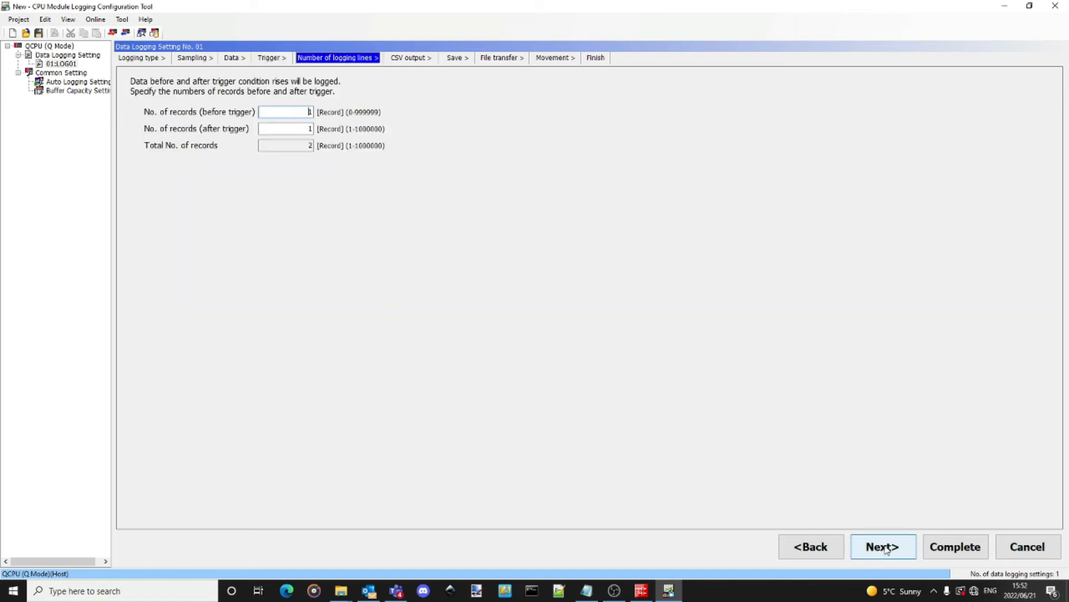
# Accept the default record count, CSV output, save, file transfer and start-by-user-operation settings, and complete the data logging setting as LOG01
pyautogui.click(885, 548)
pyautogui.click(883, 547)
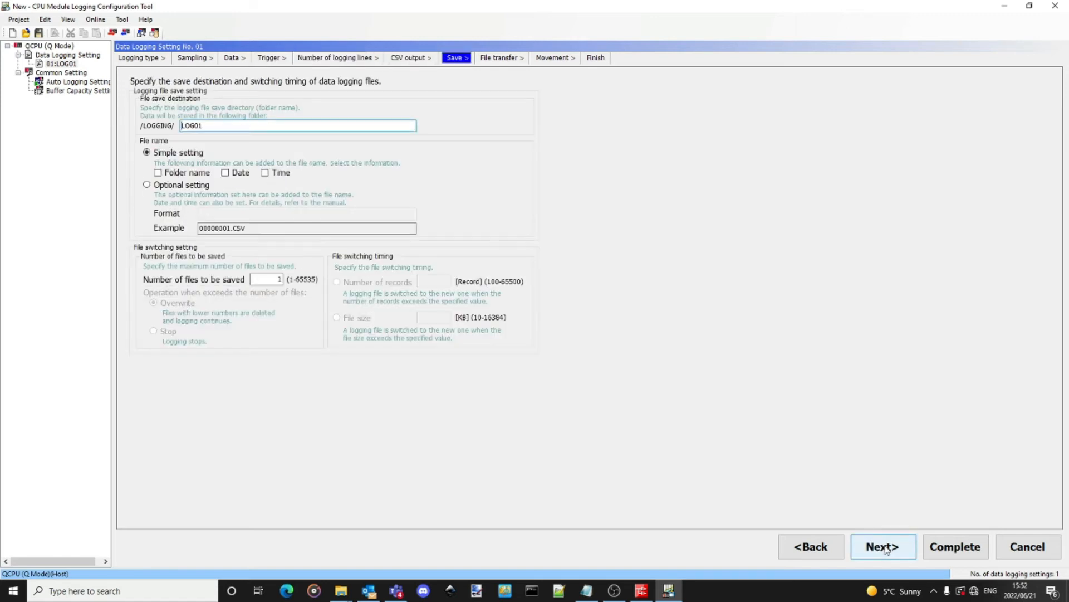
pyautogui.click(885, 548)
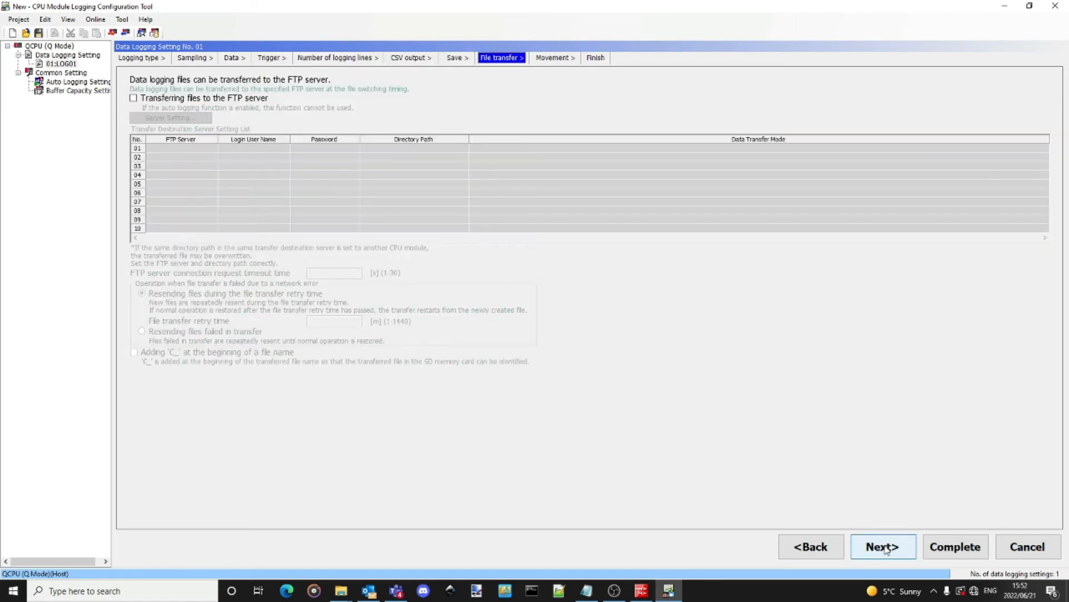
pyautogui.click(884, 547)
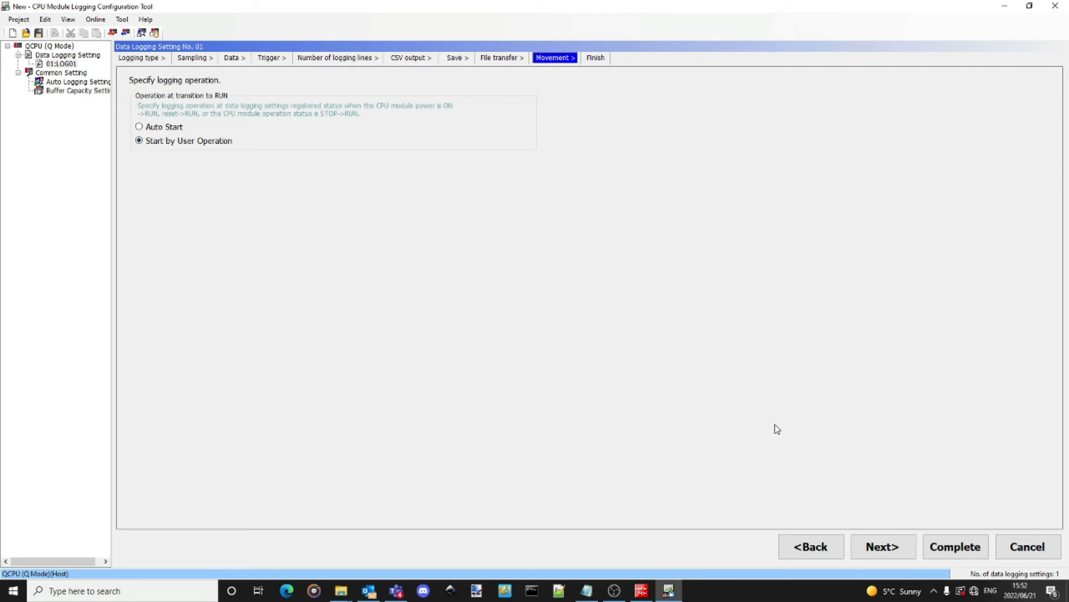
pyautogui.click(908, 545)
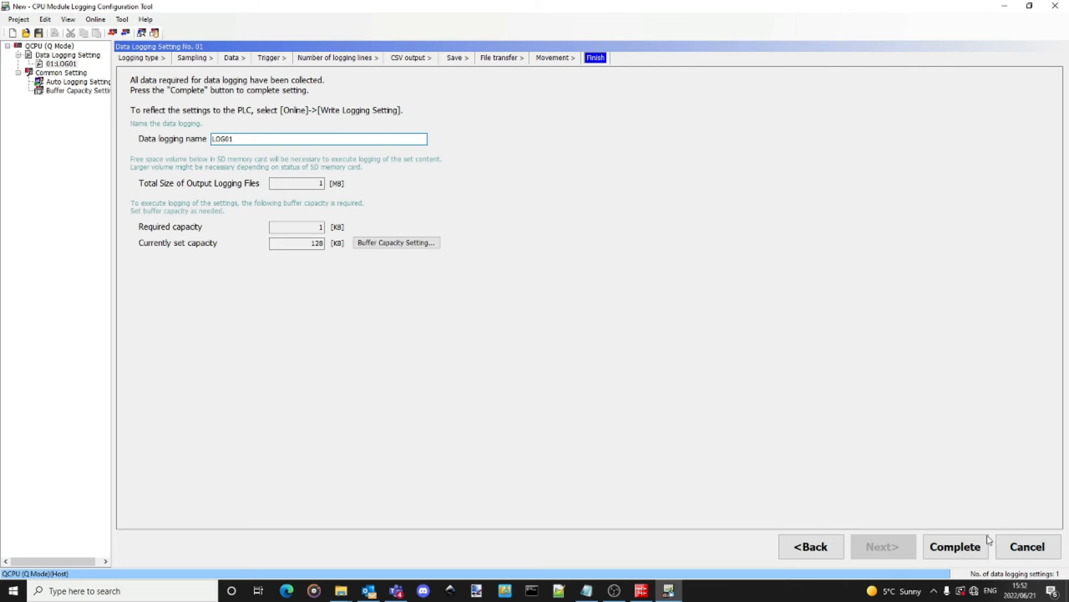
pyautogui.click(960, 546)
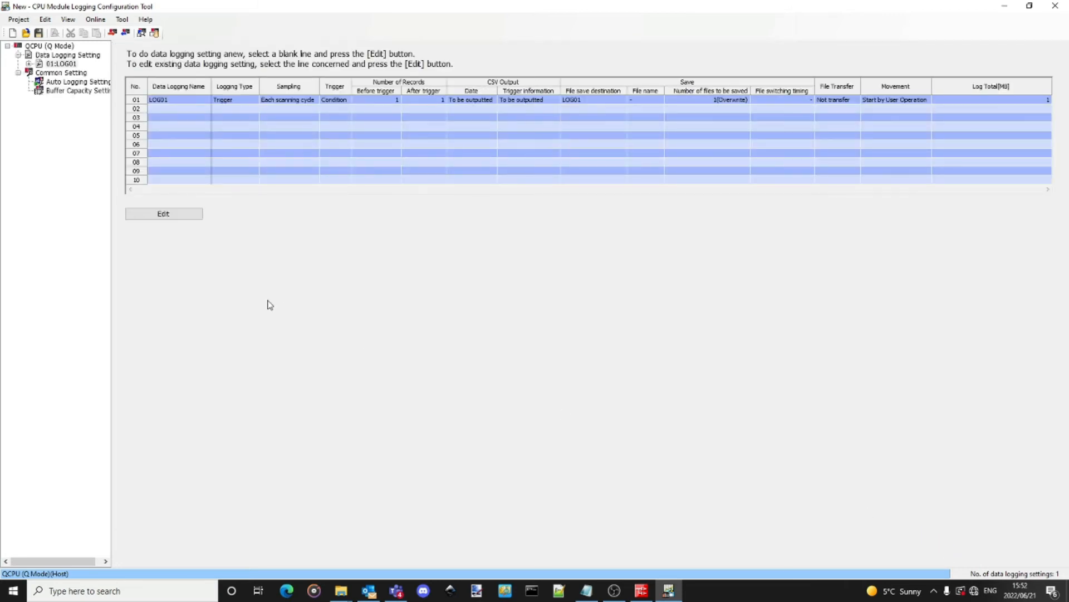
# Write the LOG01 data logging setting and the common settings to the PLC with Memory card (SD) as target memory
pyautogui.click(112, 33)
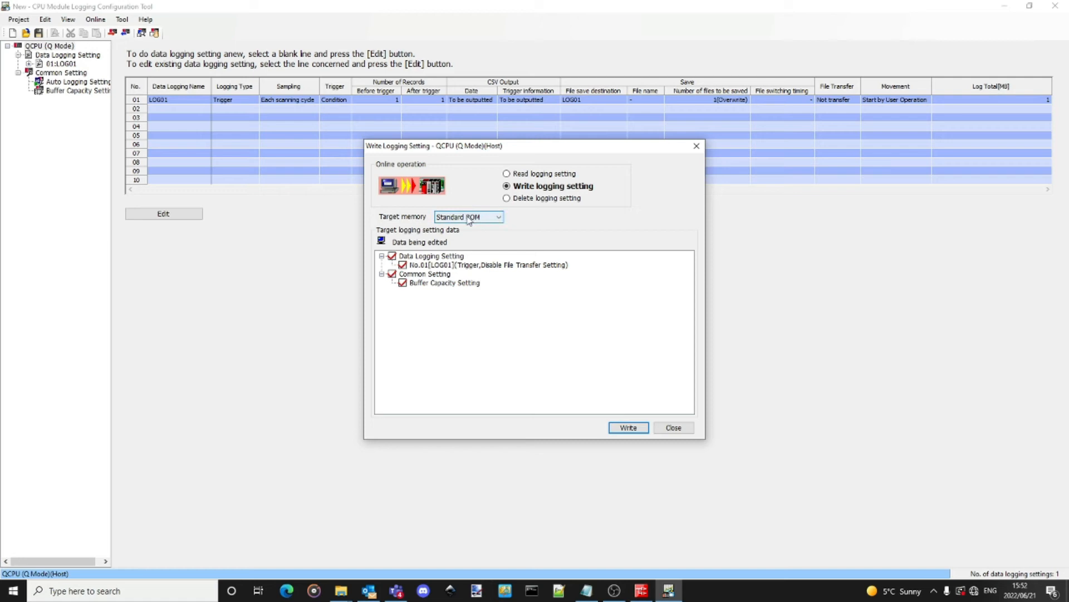
pyautogui.click(448, 219)
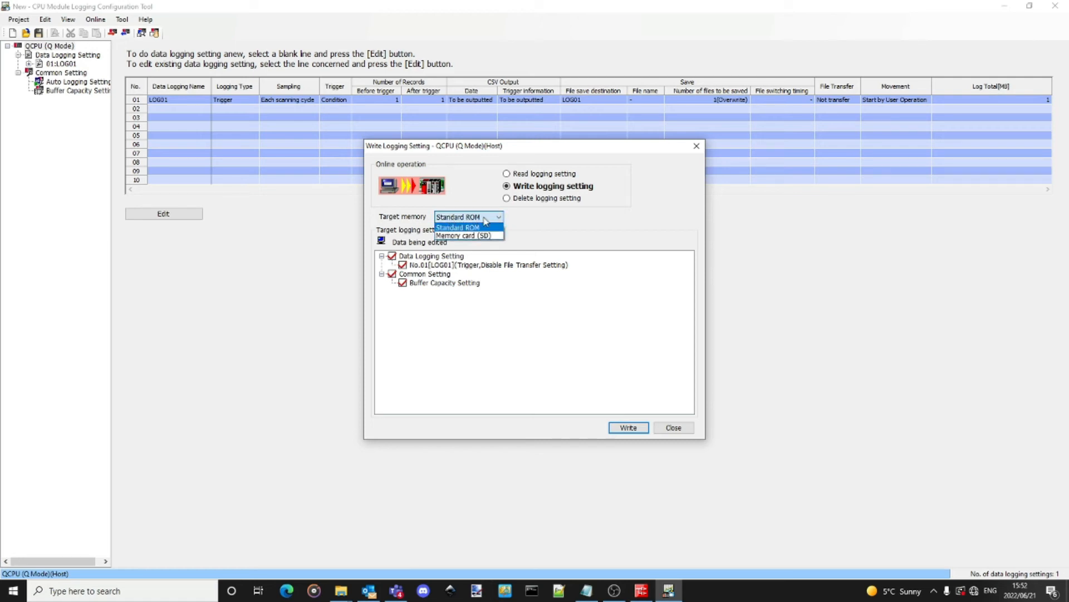
pyautogui.click(480, 236)
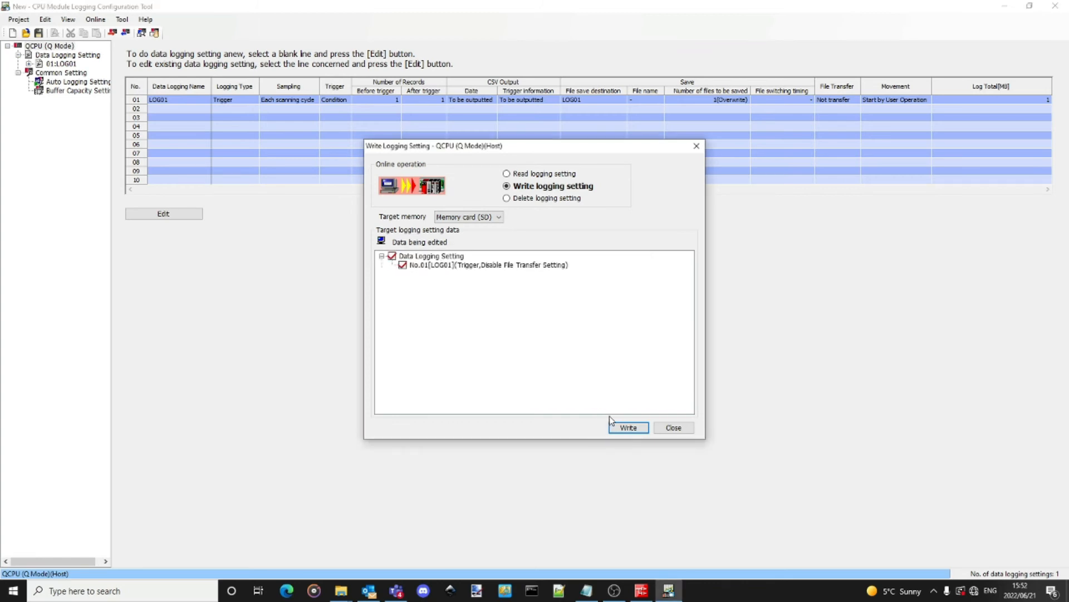
pyautogui.click(628, 427)
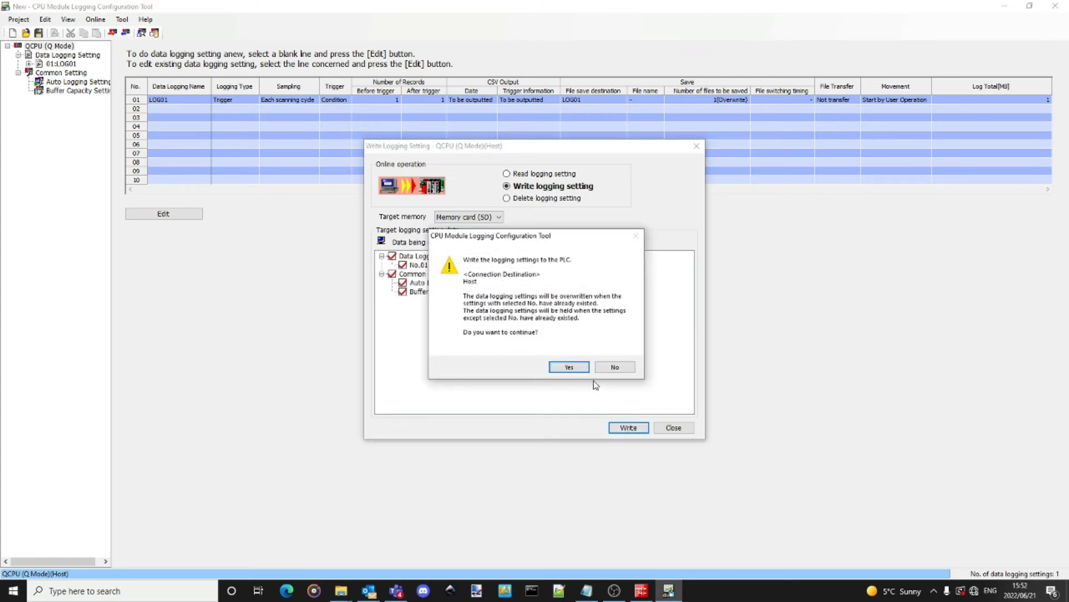
pyautogui.click(569, 367)
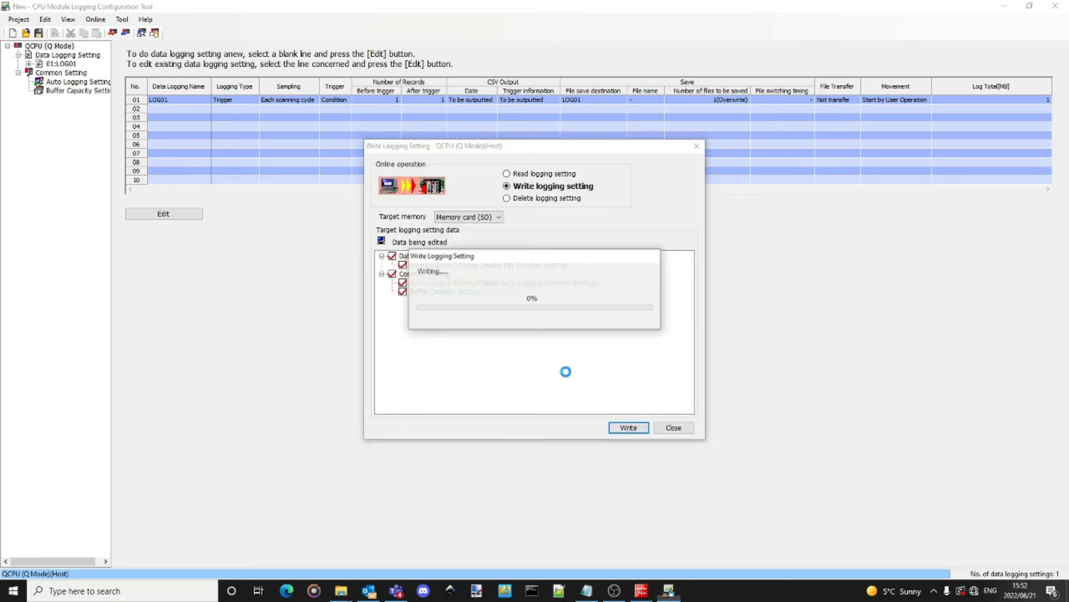
pyautogui.click(621, 356)
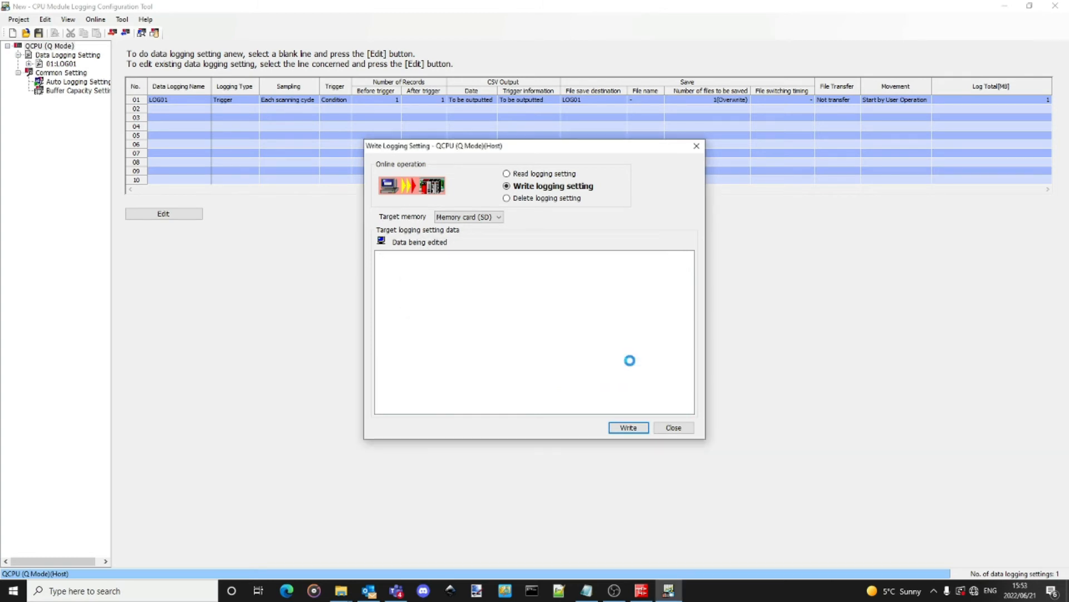
pyautogui.click(674, 428)
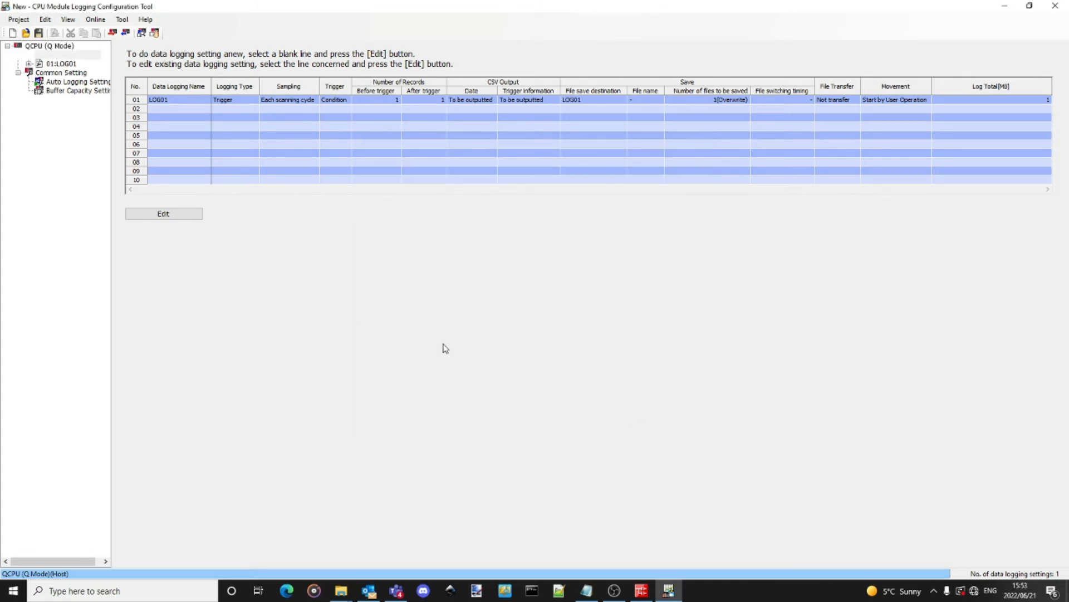
# Open the logging status and operation window and start logging for target No. 01, LOG01
pyautogui.click(141, 33)
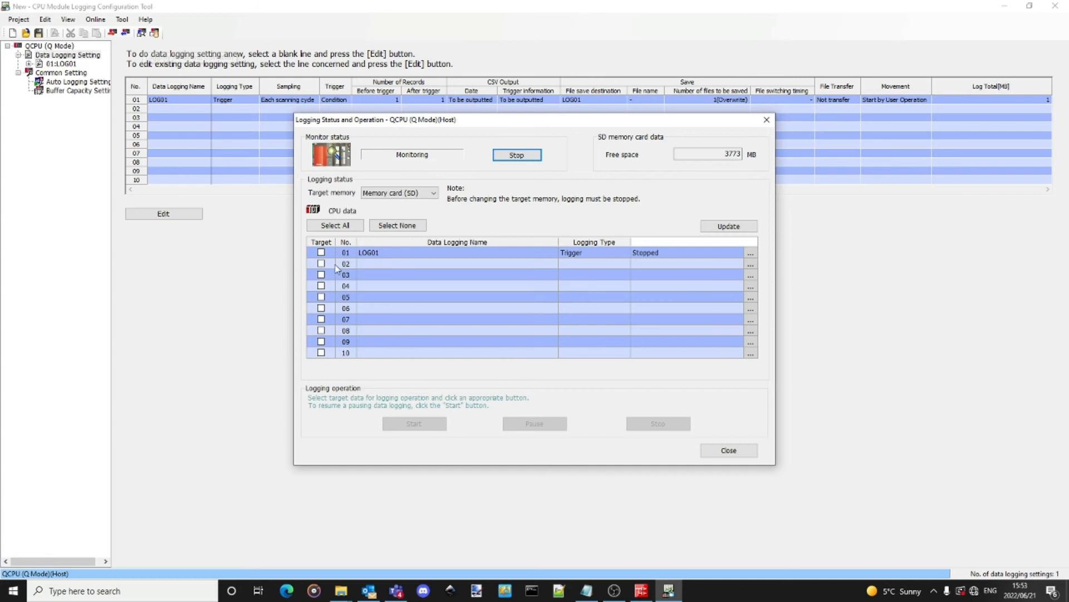
pyautogui.click(322, 252)
pyautogui.click(415, 424)
pyautogui.click(419, 426)
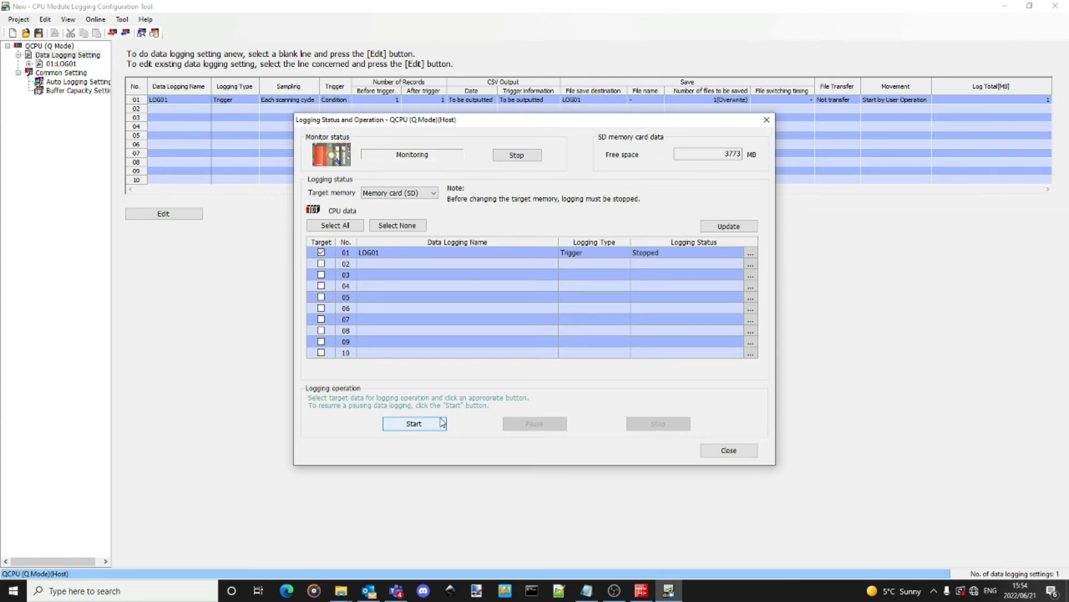
pyautogui.click(575, 346)
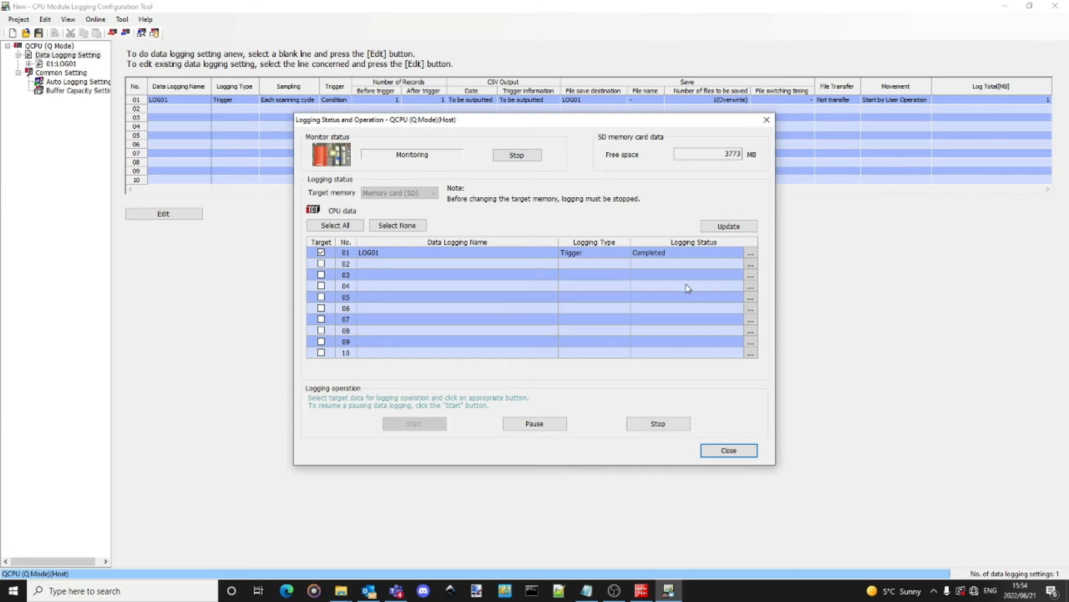
# Stop the LOG01 data logging and close the logging status and operation window
pyautogui.click(659, 427)
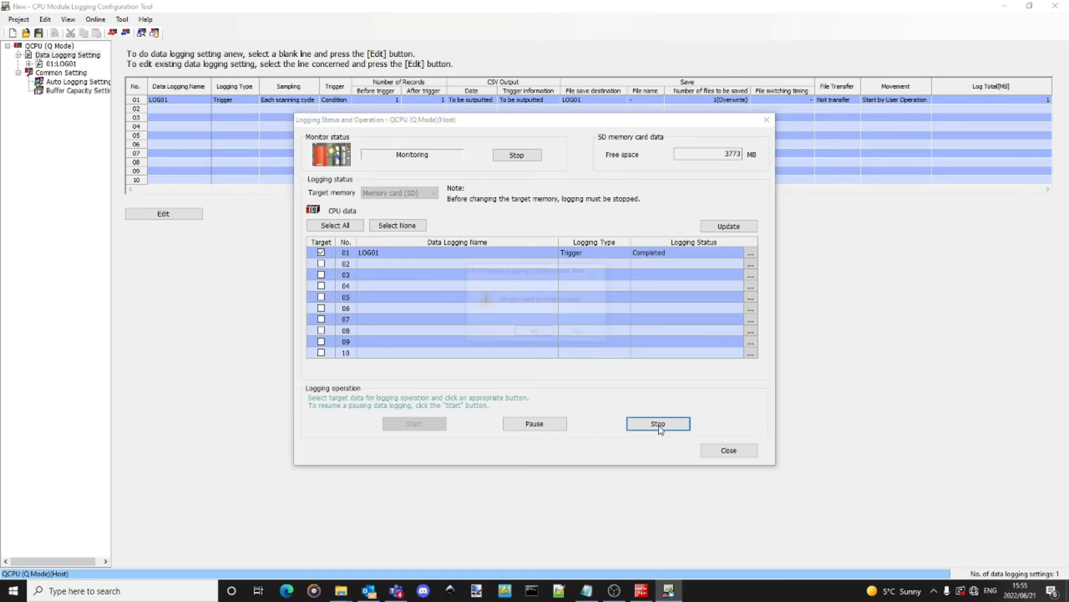
pyautogui.click(535, 330)
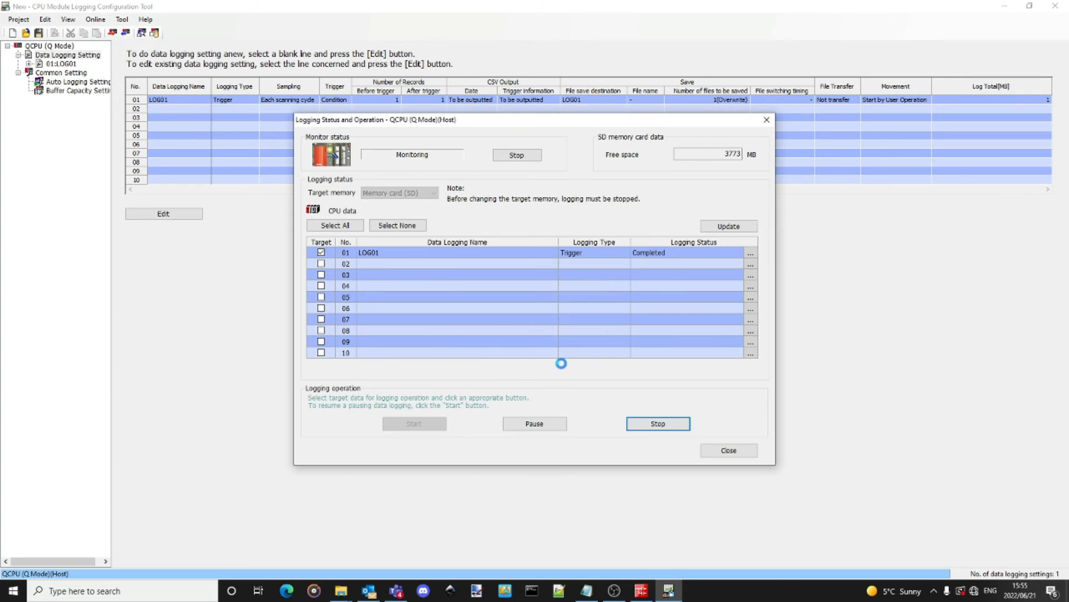
pyautogui.click(723, 450)
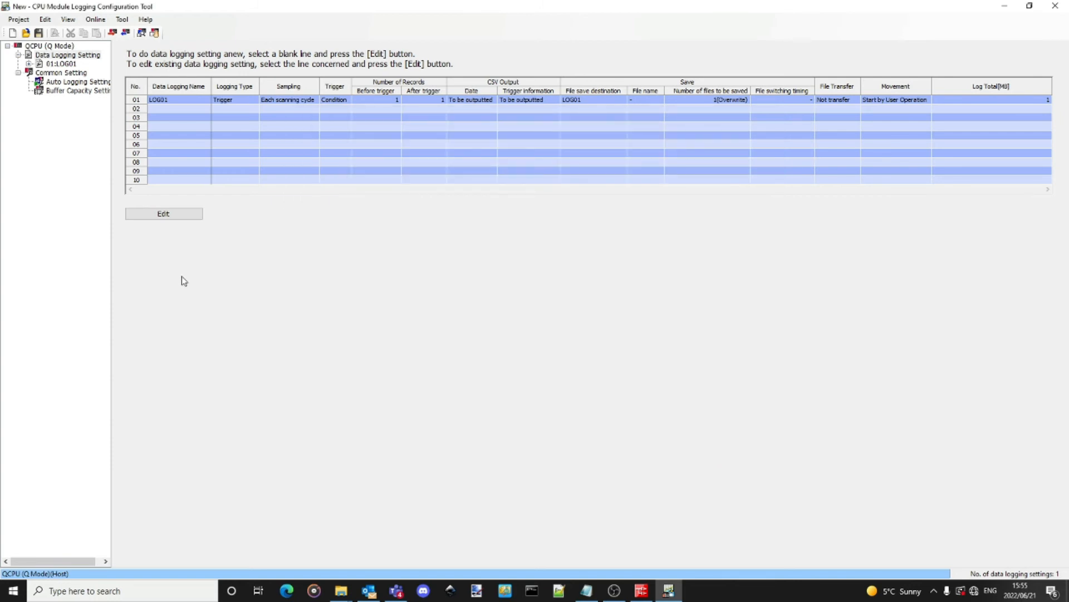
# Save the logged file 00000214.CSV from /LOGGING/LOG01/00000201 to the PC's Desktop and minimize the windows to reveal the desktop
pyautogui.click(155, 33)
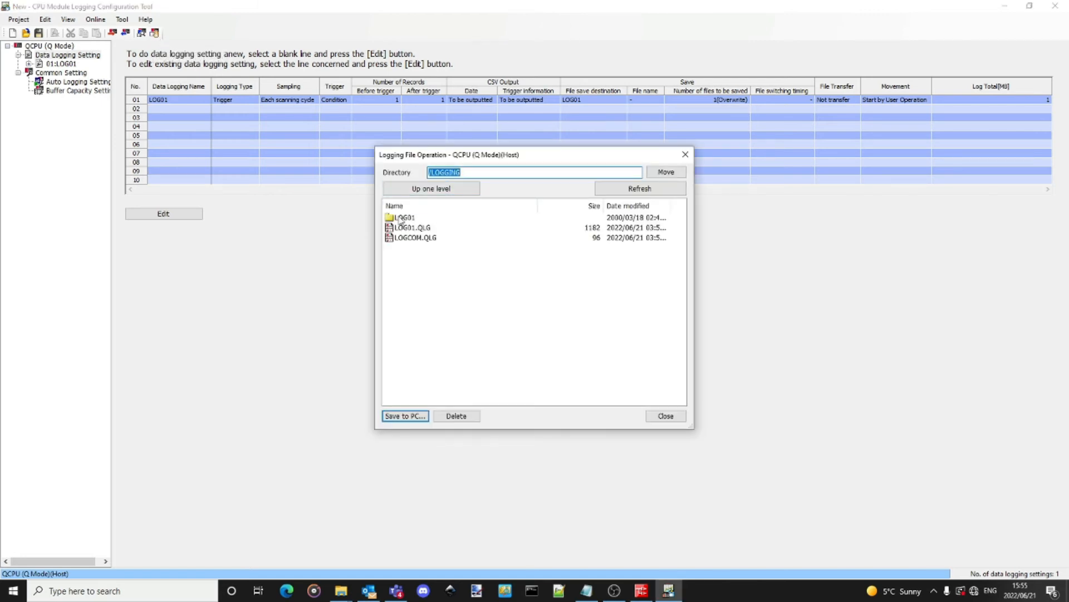
pyautogui.doubleClick(405, 219)
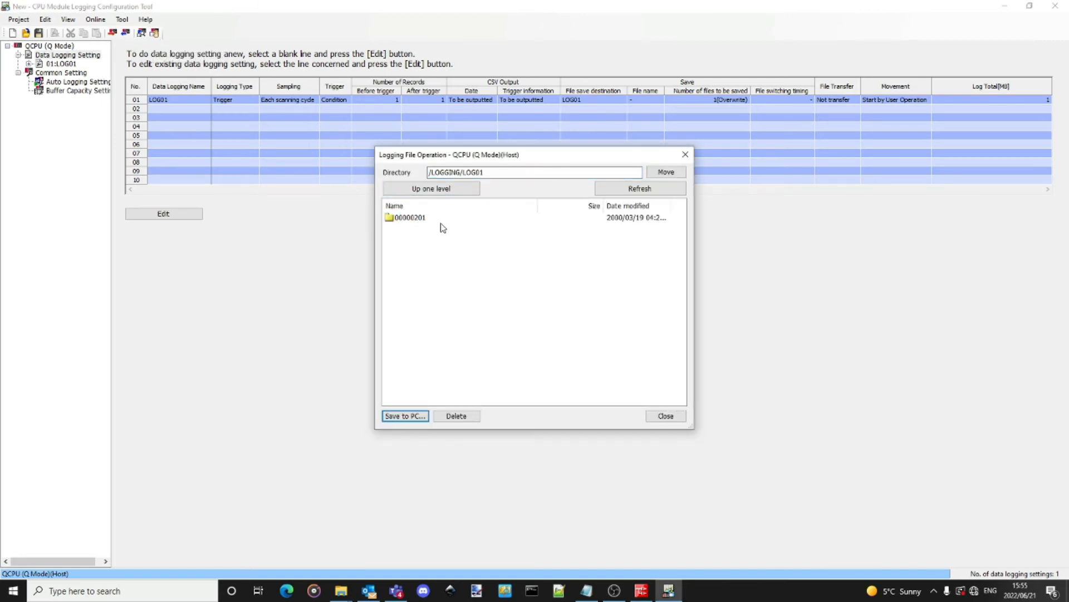
pyautogui.doubleClick(393, 219)
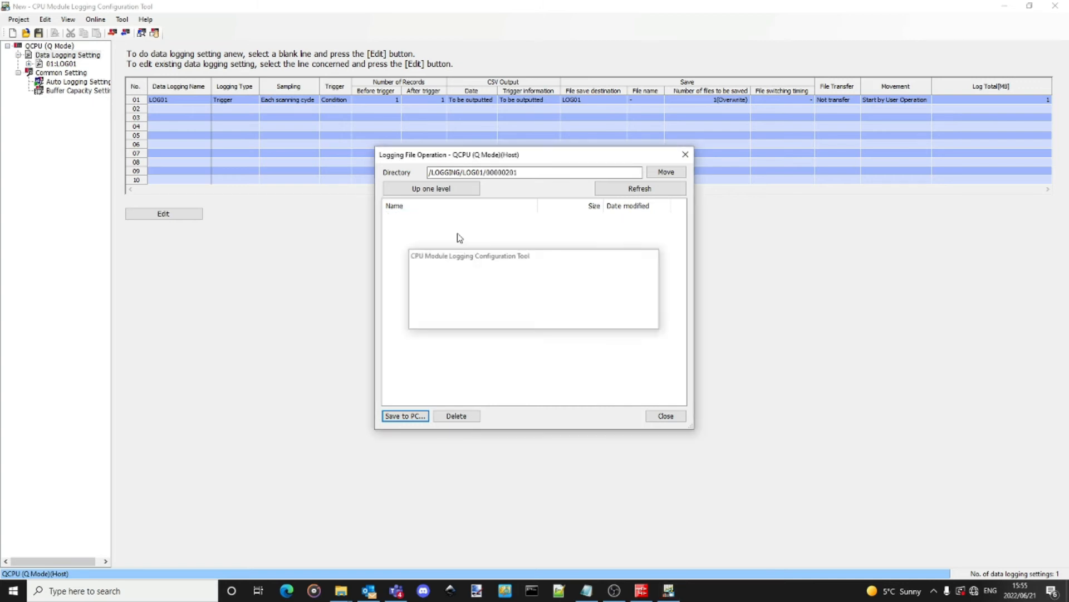
pyautogui.click(427, 220)
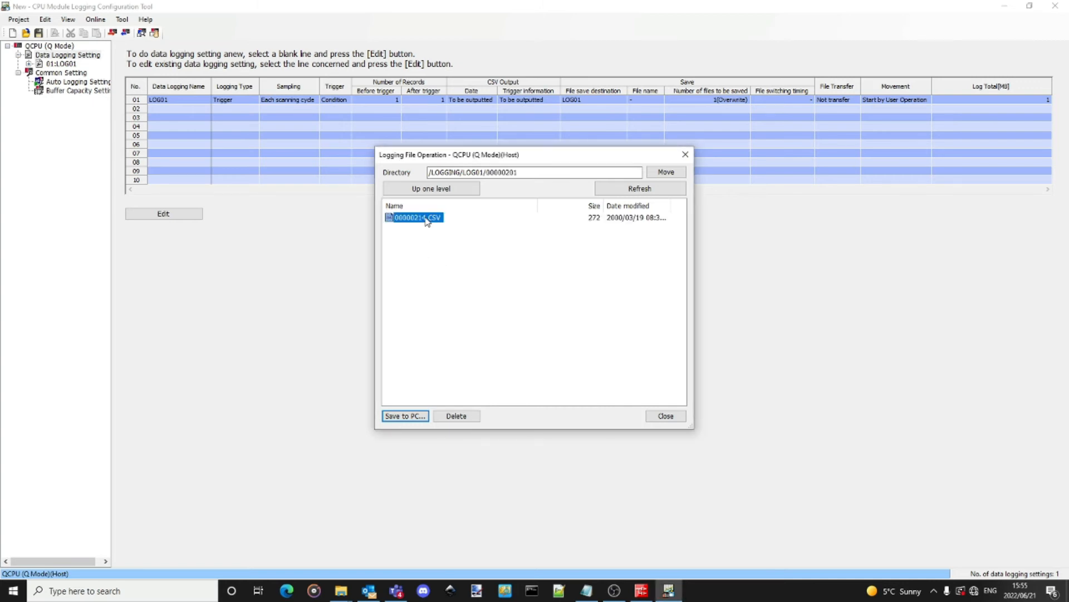
pyautogui.click(409, 417)
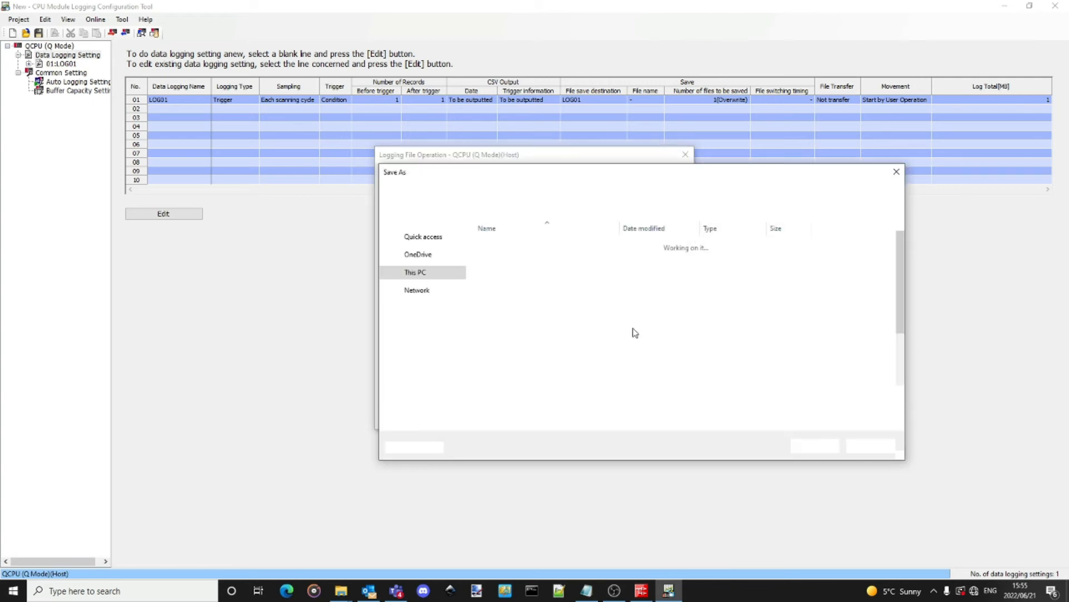
pyautogui.scroll(-2, 739, 334)
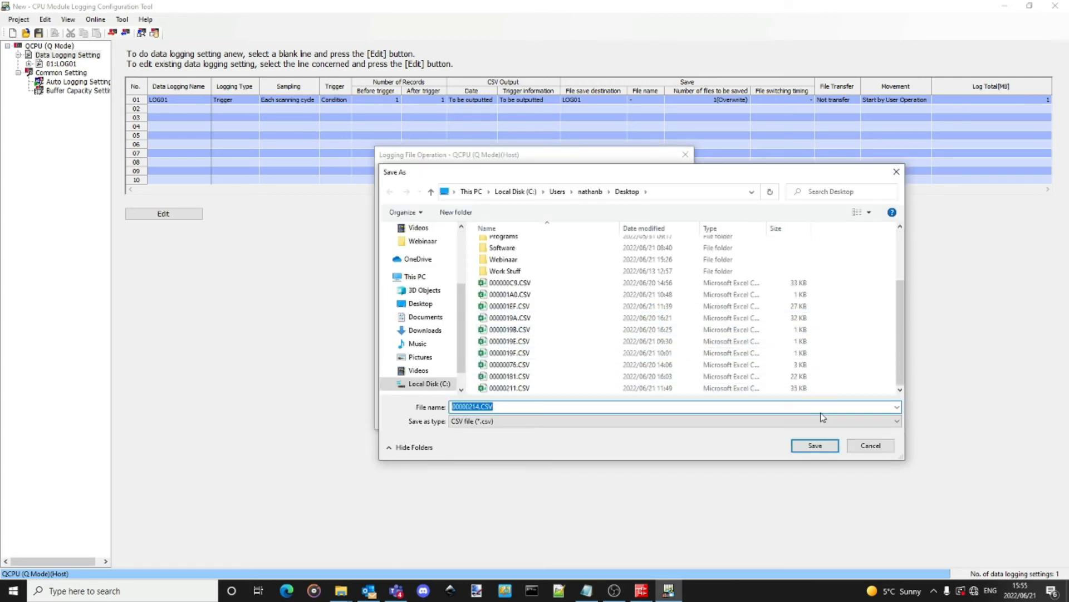
pyautogui.click(826, 447)
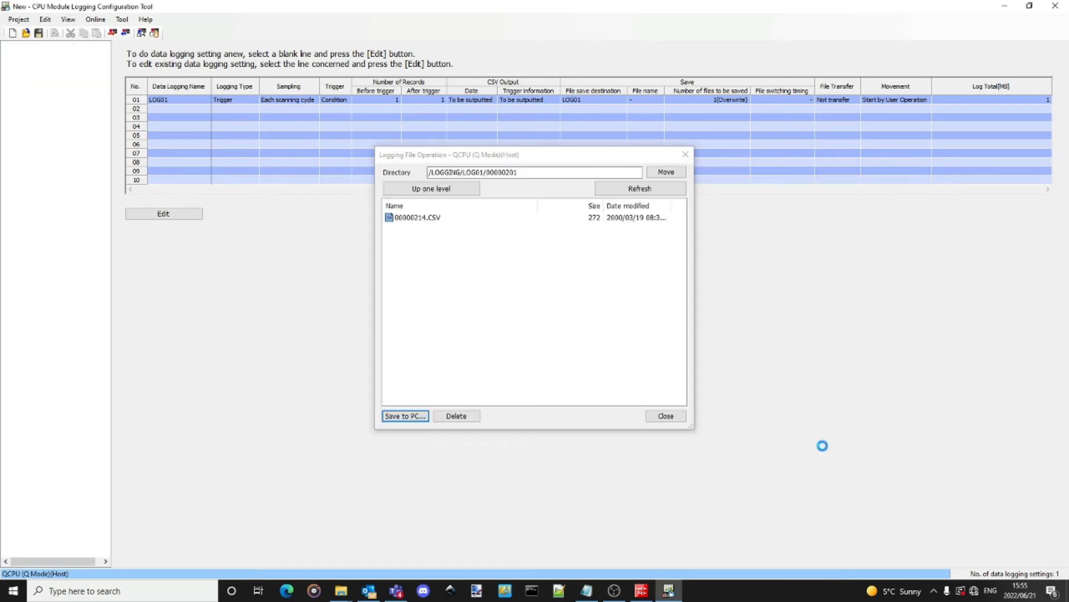
pyautogui.click(675, 415)
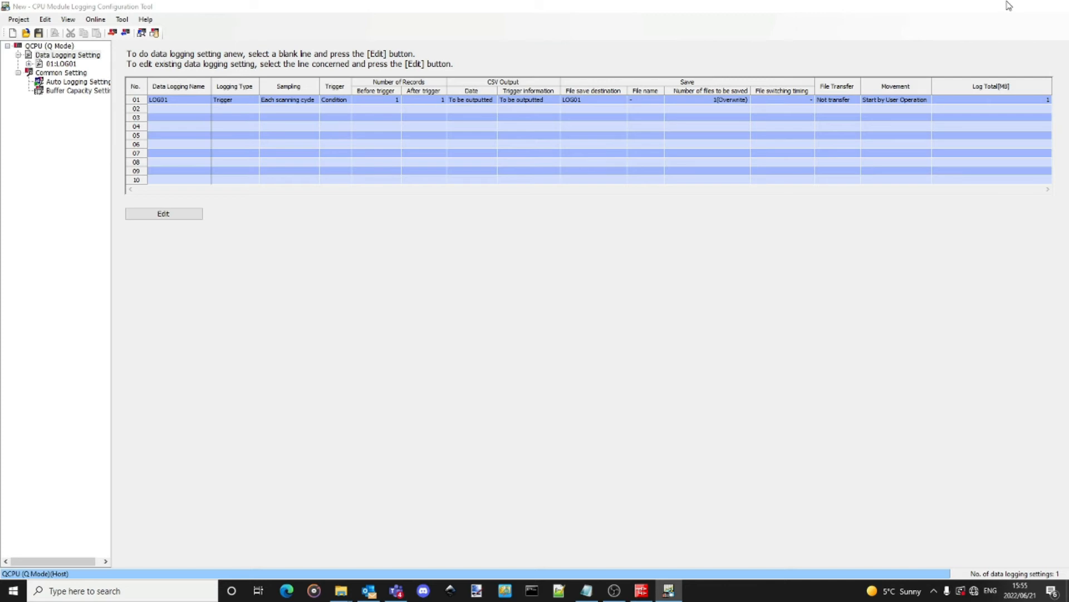
pyautogui.click(1006, 5)
pyautogui.click(1005, 6)
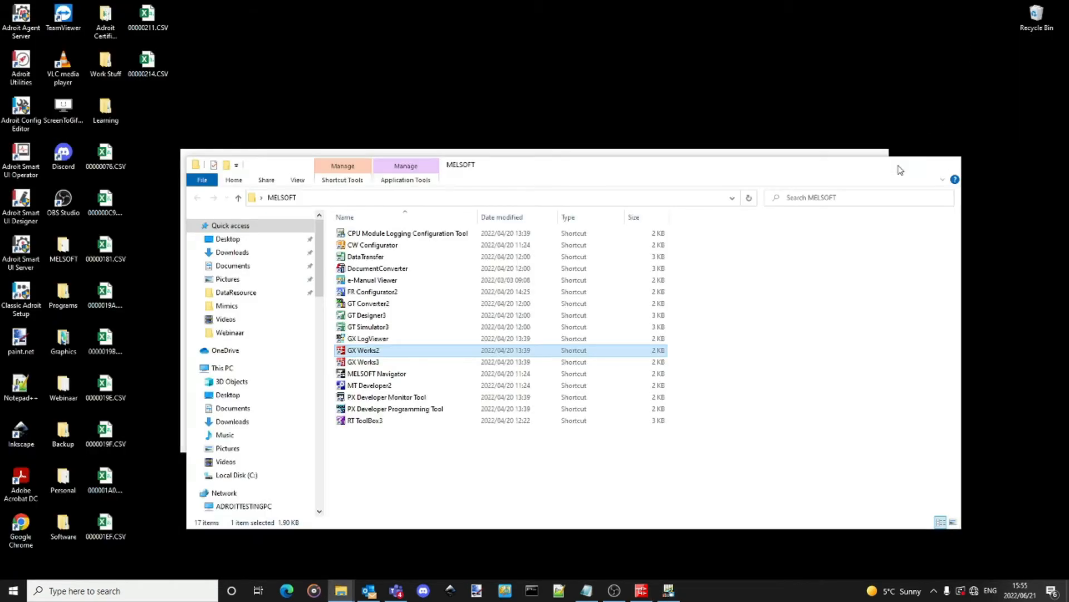
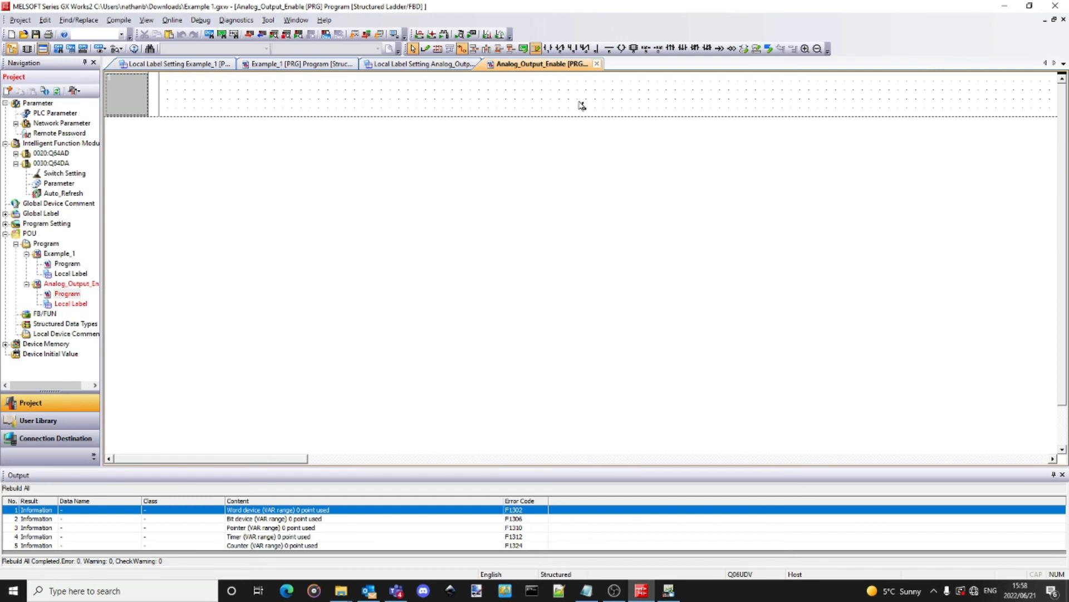
# In the Analog_Output_Enable program in GX Works2, place a normally open contact SM400 at the start of the network
pyautogui.click(548, 48)
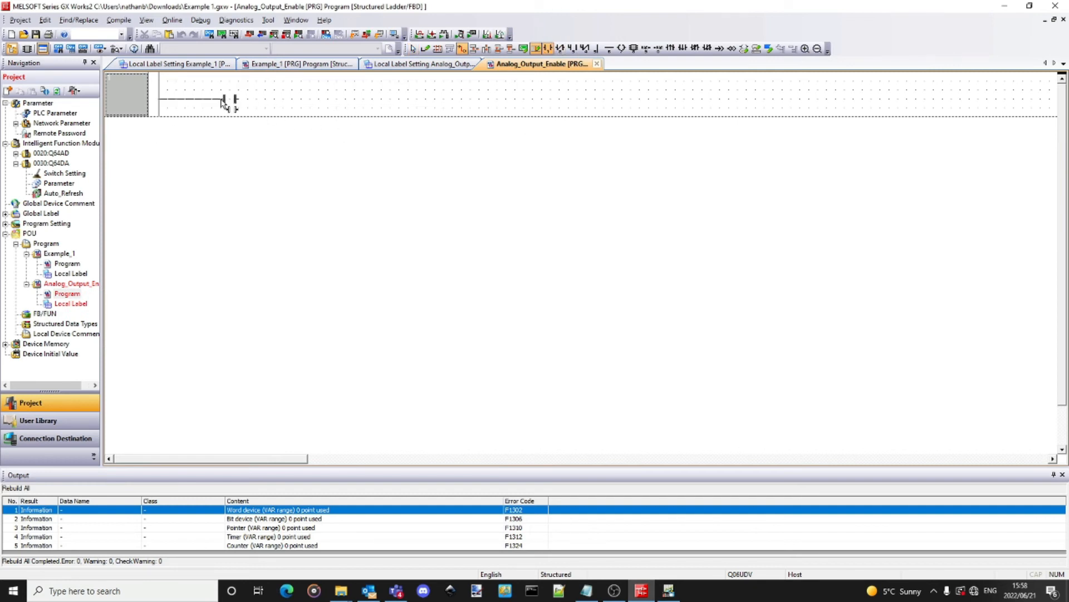
pyautogui.click(229, 99)
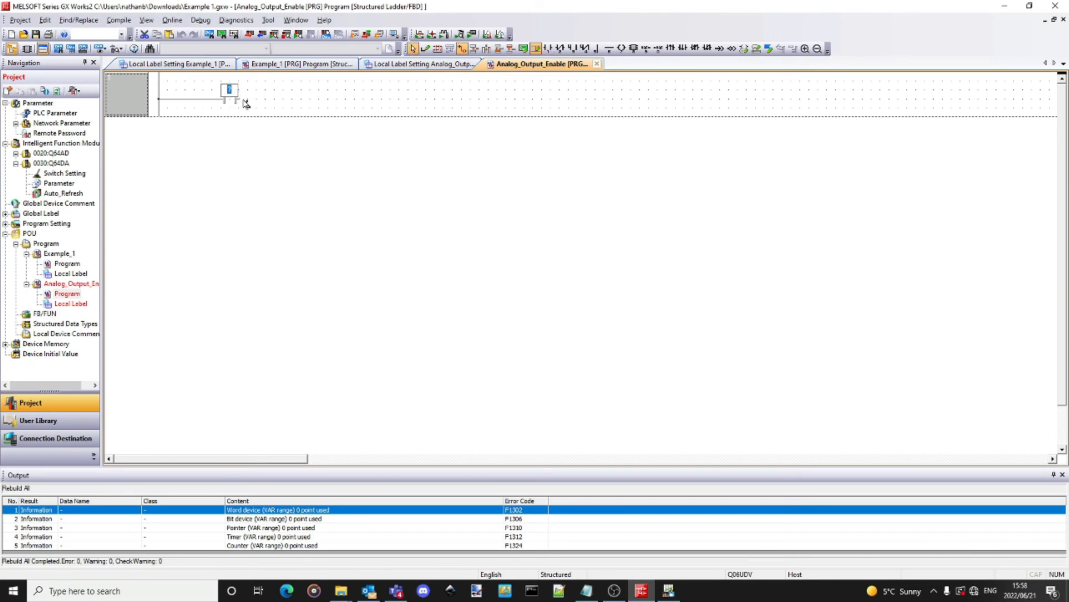
pyautogui.write('sm400')
pyautogui.press('Return')
# Add a MOV instruction connected after the SM400 contact, with source D100 and destination D200
pyautogui.click(329, 89)
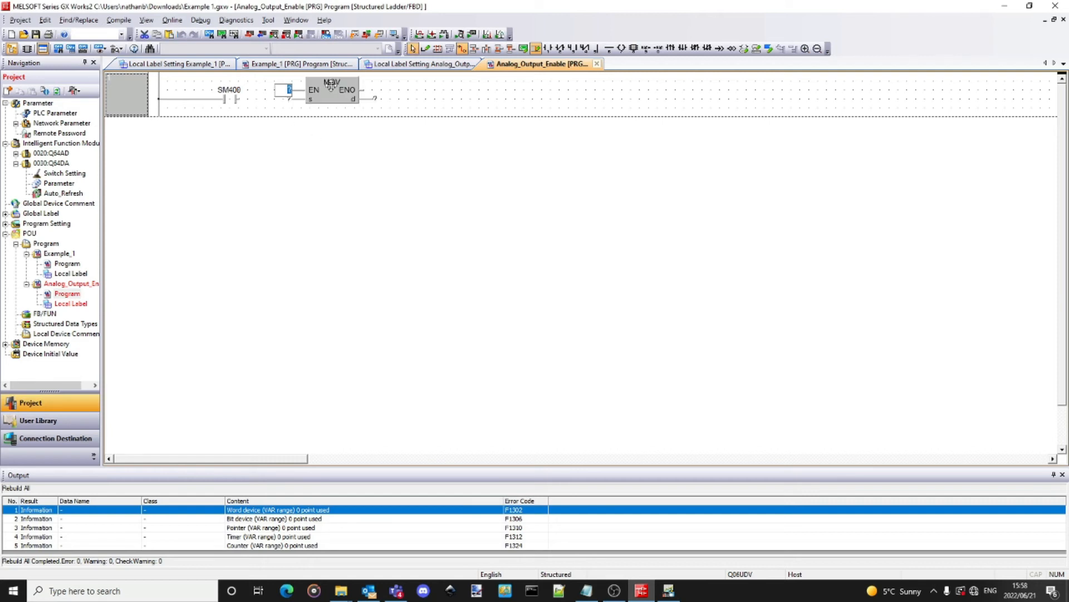
pyautogui.moveTo(334, 83)
pyautogui.mouseDown()
pyautogui.moveTo(361, 85)
pyautogui.moveTo(244, 96)
pyautogui.mouseUp()
pyautogui.doubleClick(316, 107)
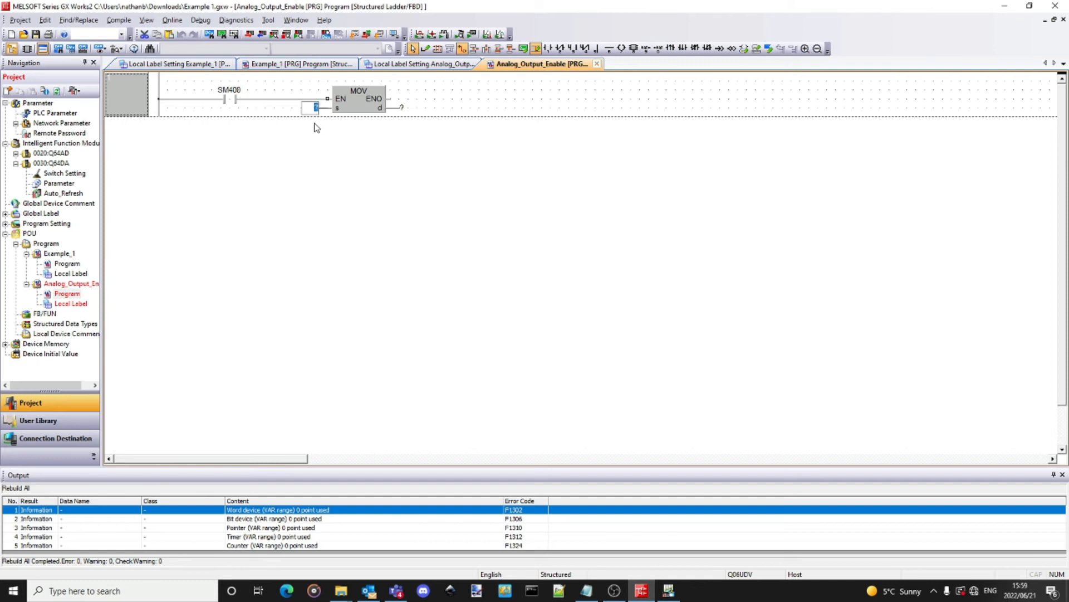
pyautogui.write('d100')
pyautogui.press('Tab')
pyautogui.press('Return')
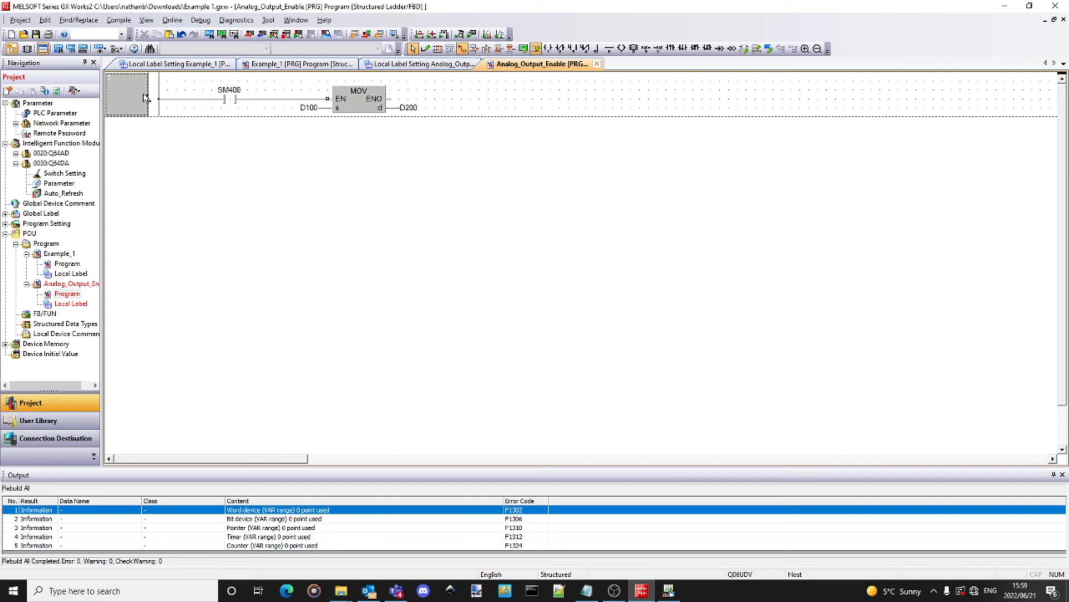
# Rearrange the network by moving the SM400 contact slightly down and left and the MOV block to the right
pyautogui.moveTo(380, 93); pyautogui.dragTo(377, 103)
pyautogui.moveTo(234, 100); pyautogui.dragTo(226, 109)
pyautogui.click(263, 88)
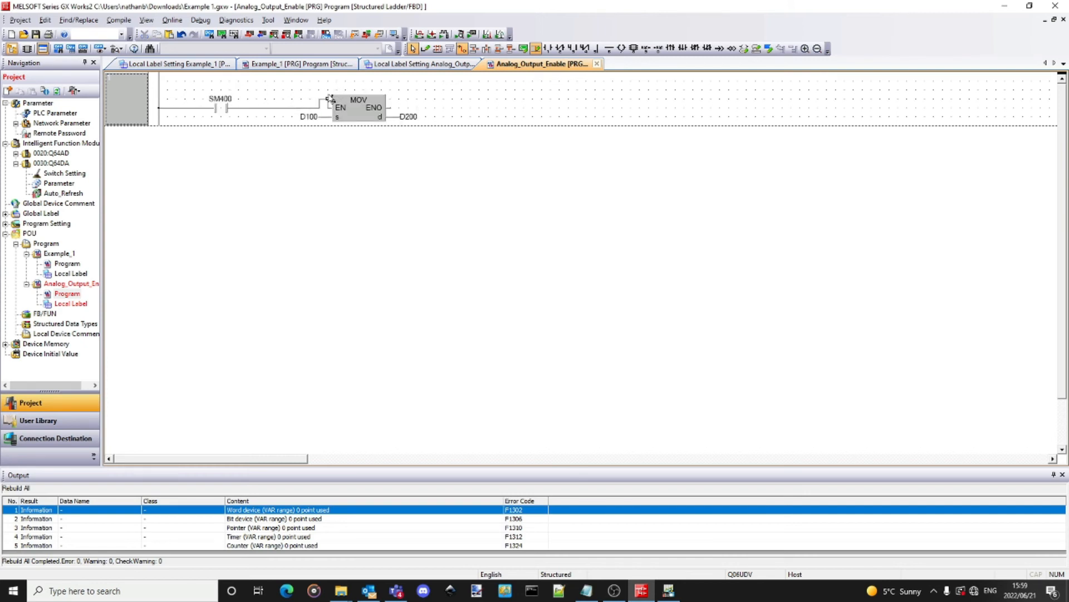
pyautogui.moveTo(351, 98); pyautogui.dragTo(387, 88)
pyautogui.click(483, 90)
pyautogui.click(477, 94)
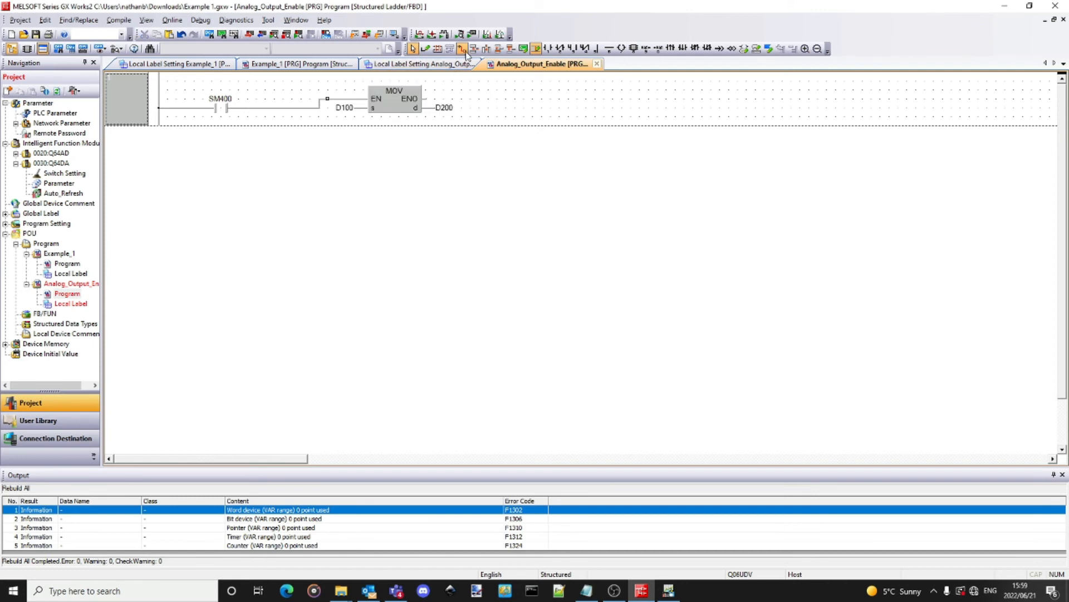
# Add the comment "Analog Output Enable" above the SM400 contact, aligned with the left edge of the network
pyautogui.click(524, 49)
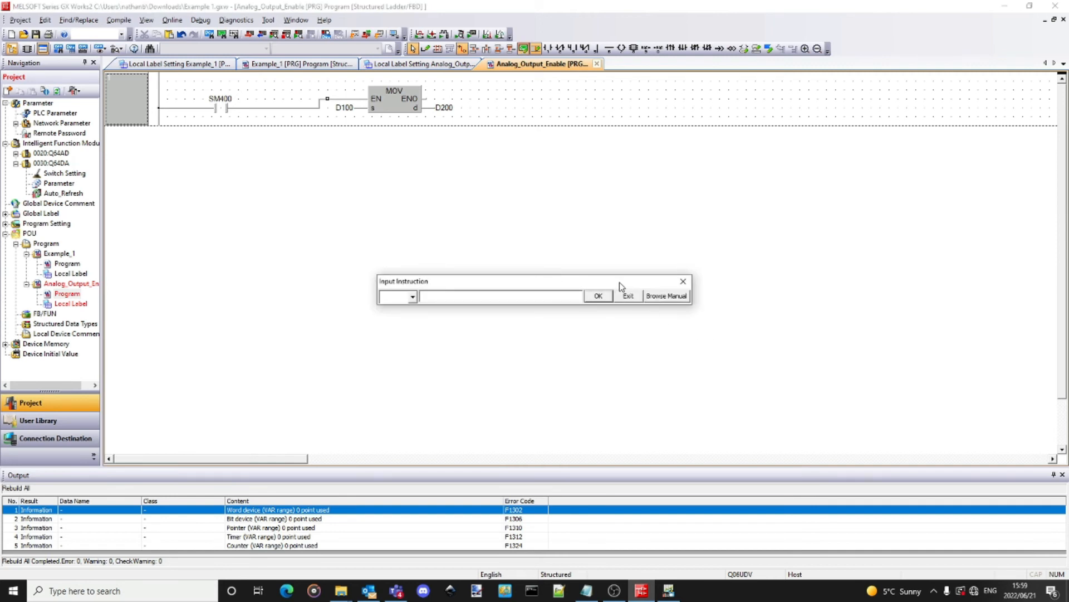
pyautogui.click(628, 296)
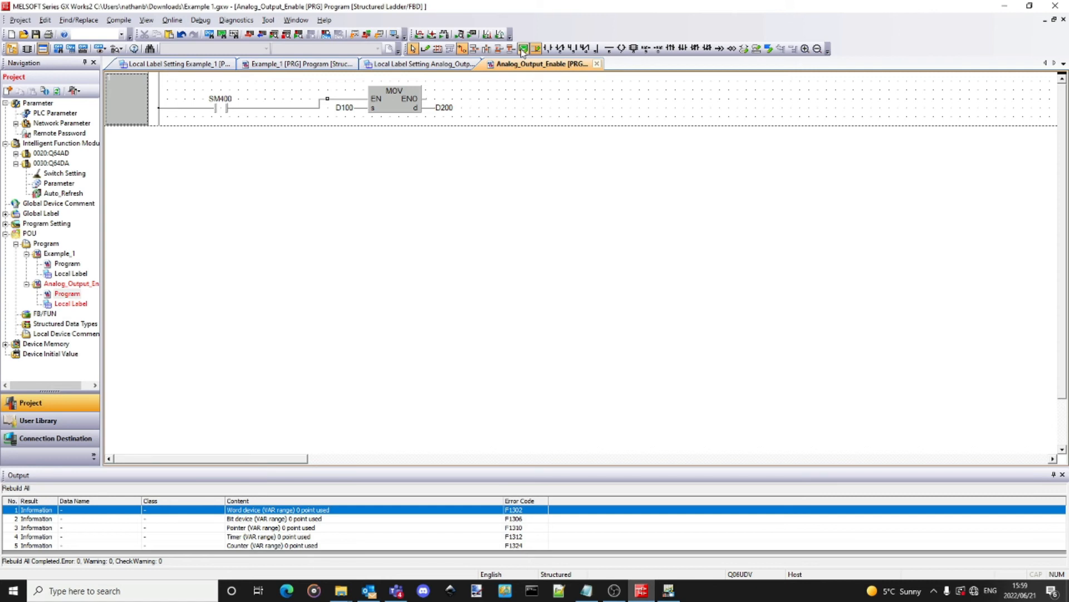
pyautogui.click(744, 49)
pyautogui.moveTo(168, 75); pyautogui.dragTo(301, 89)
pyautogui.write('A')
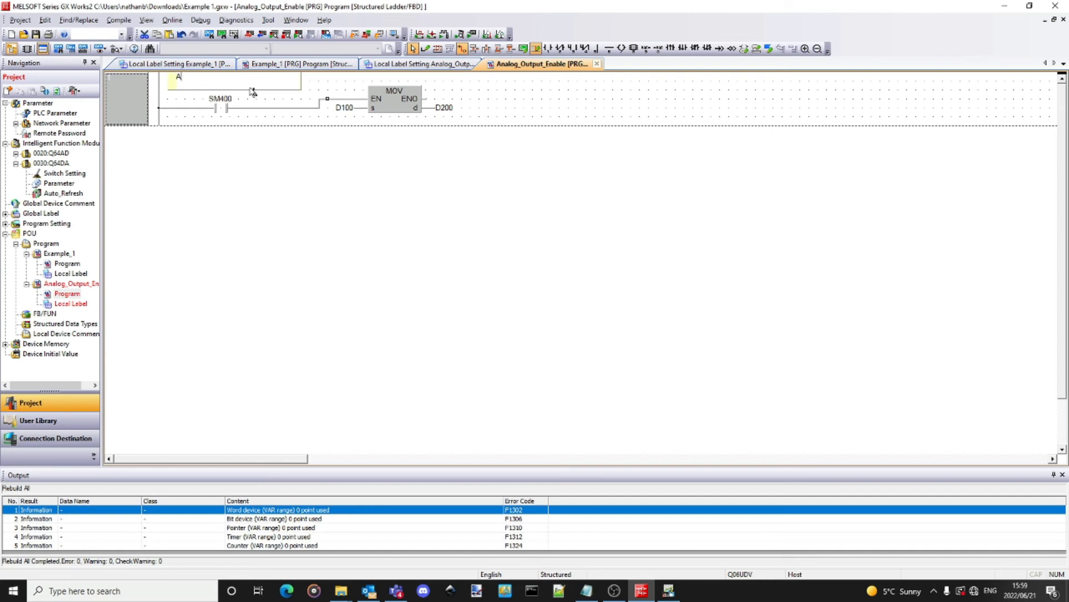
pyautogui.write('nalog')
pyautogui.click(338, 82)
pyautogui.moveTo(288, 80); pyautogui.dragTo(287, 82)
pyautogui.click(345, 80)
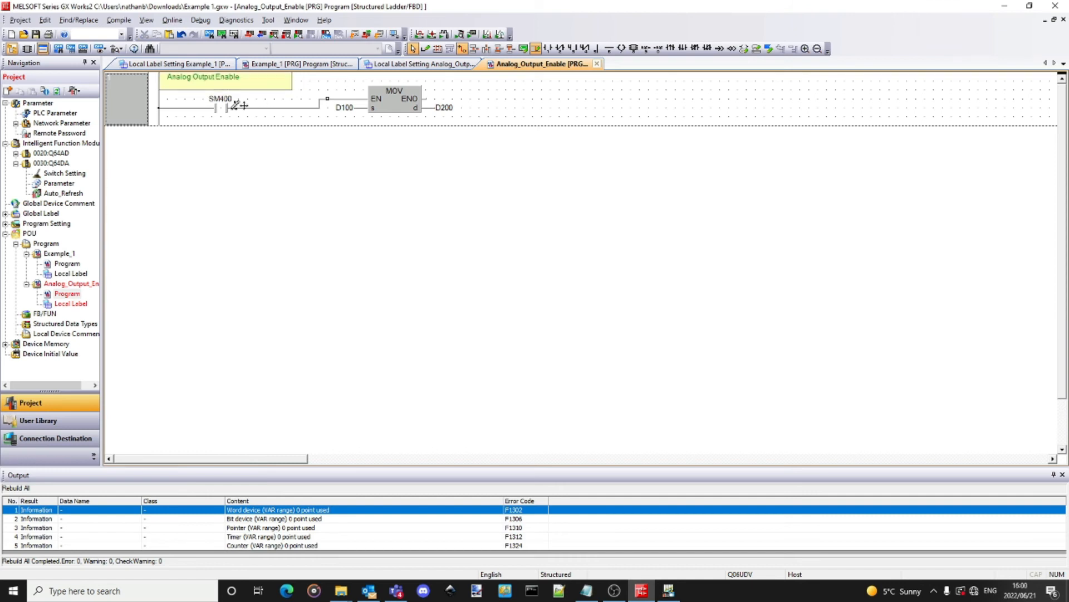
# Register the Analog_Output_Enable program as a scan program
pyautogui.rightClick(65, 285)
pyautogui.moveTo(94, 294)
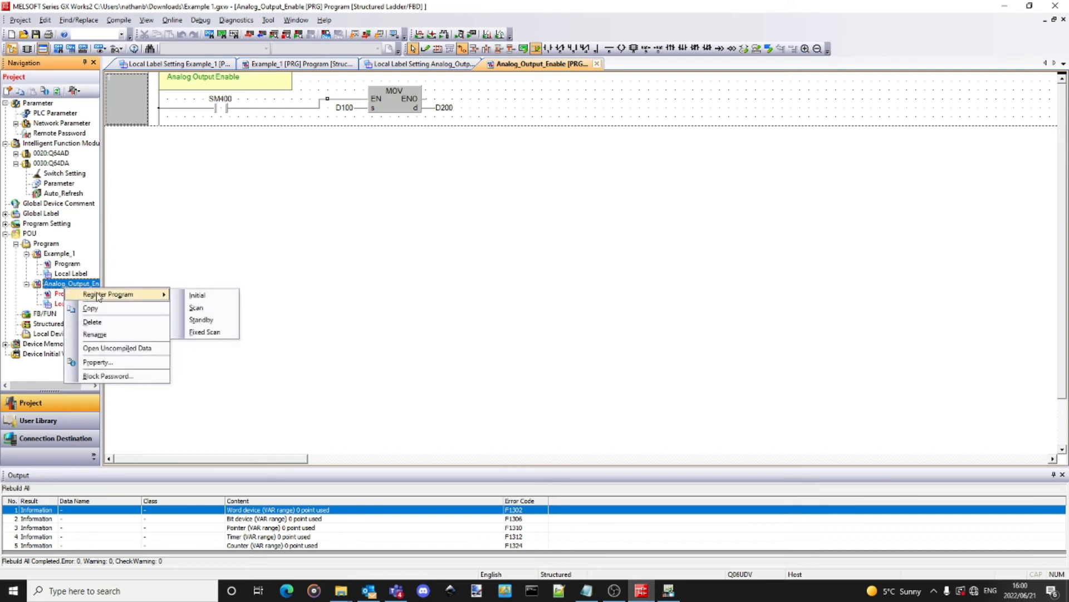
pyautogui.click(205, 306)
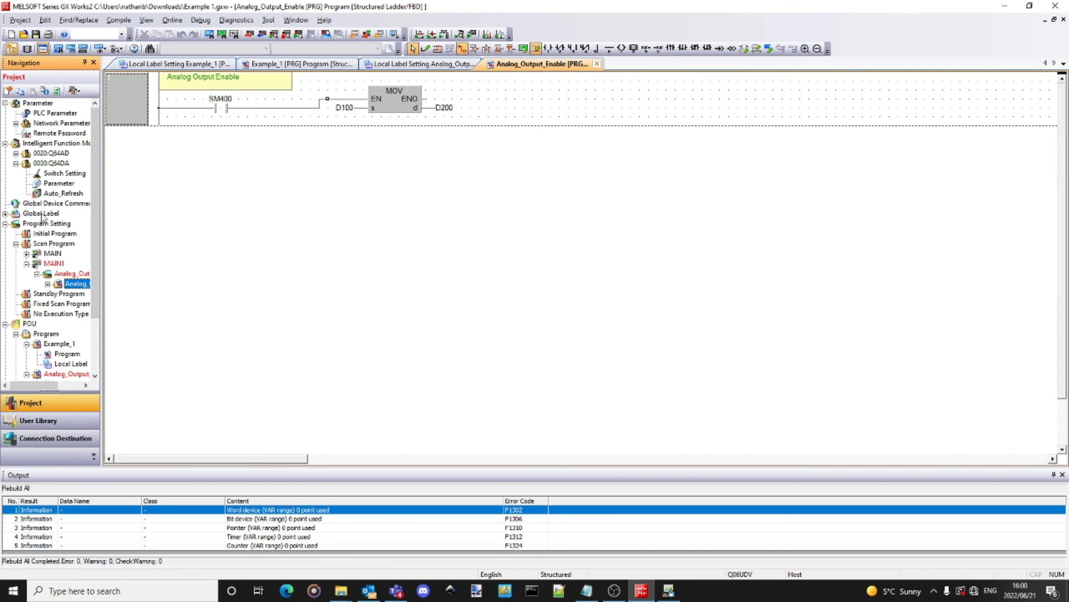
# Check the PLC parameters for errors with MAIN and MAIN1 as scan programs, and accept the settings
pyautogui.doubleClick(39, 114)
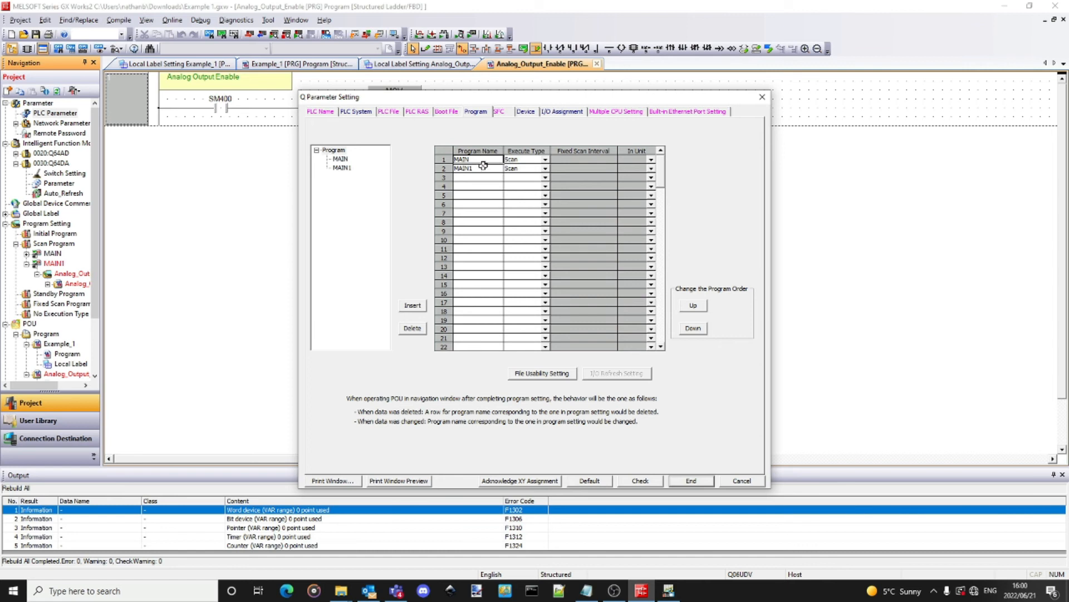
pyautogui.click(649, 484)
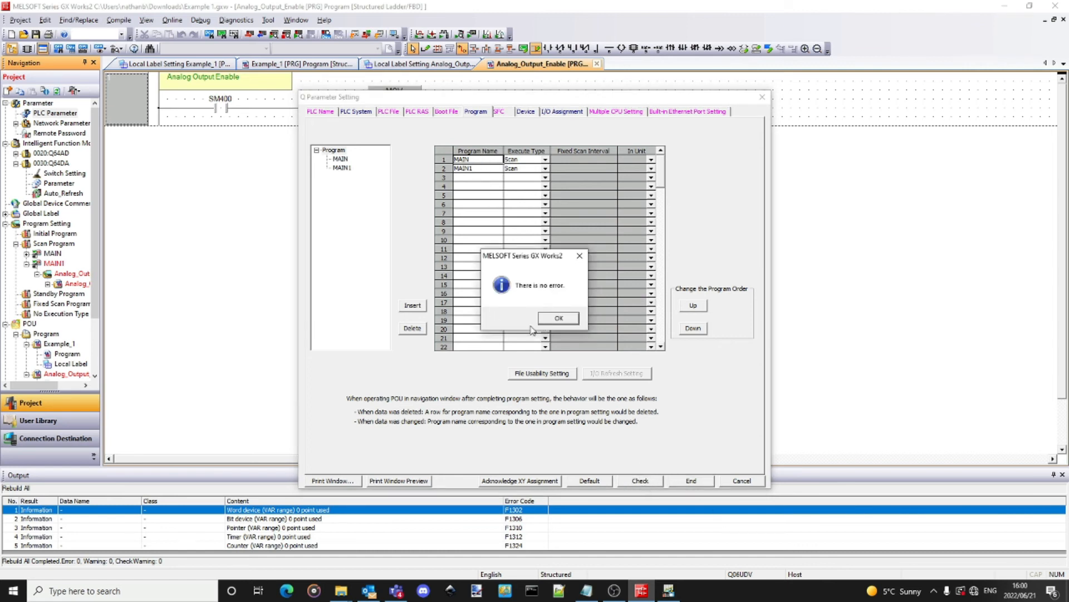
pyautogui.click(558, 319)
pyautogui.click(689, 480)
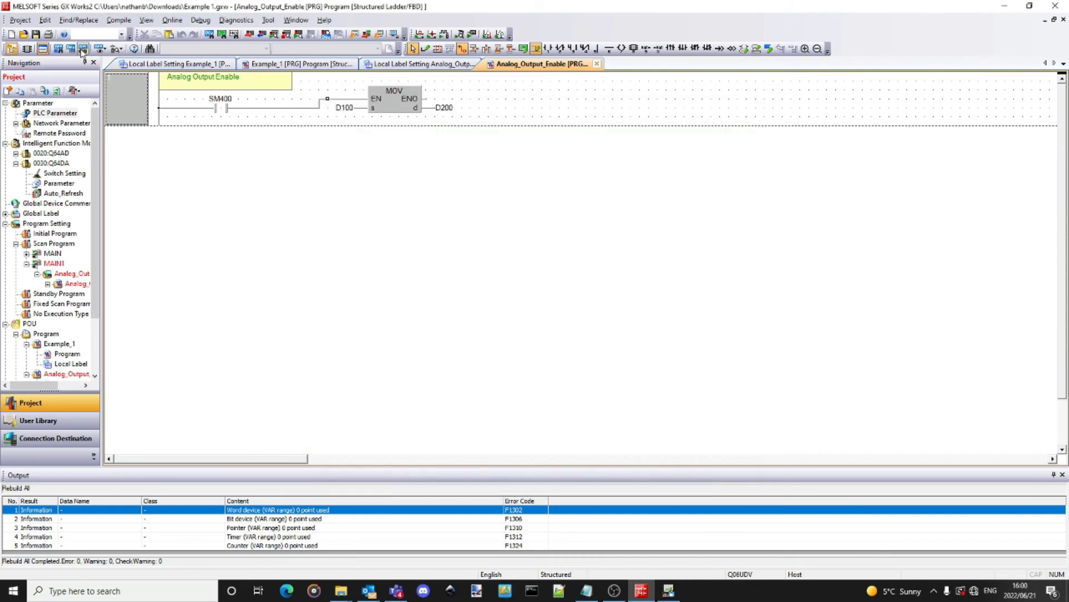
# Rebuild all programs in the project
pyautogui.click(119, 20)
pyautogui.click(134, 51)
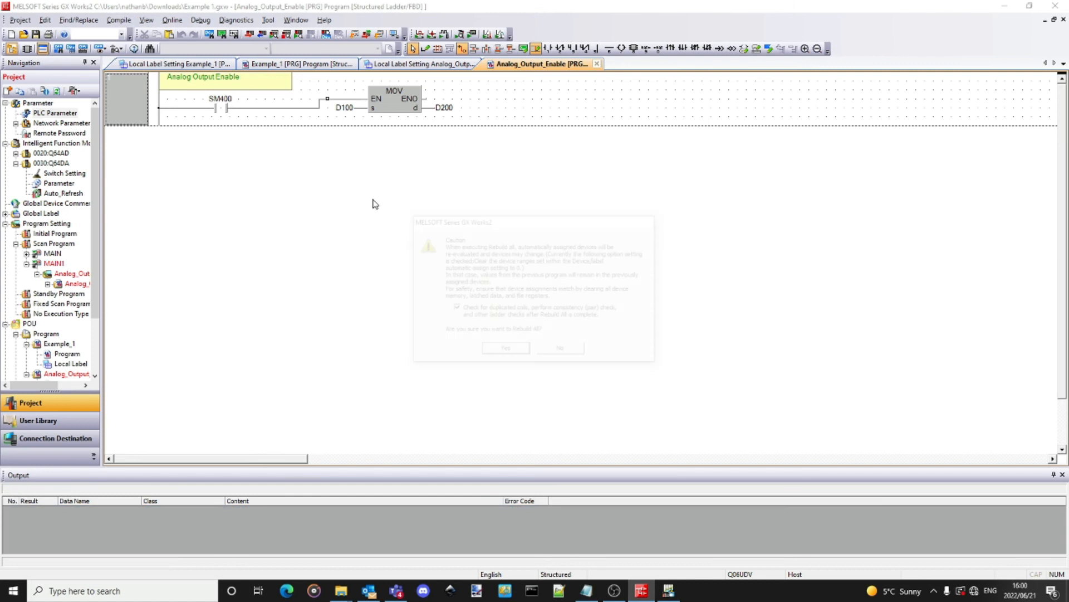
pyautogui.click(510, 349)
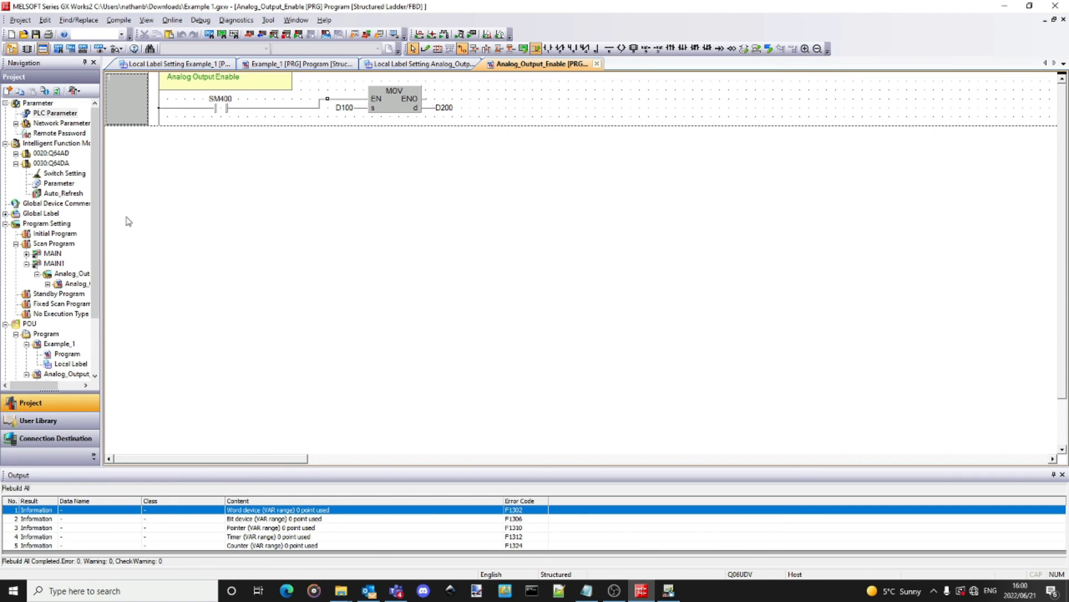
pyautogui.moveTo(95, 131)
pyautogui.mouseDown()
pyautogui.moveTo(96, 190)
pyautogui.moveTo(104, 124)
pyautogui.mouseUp()
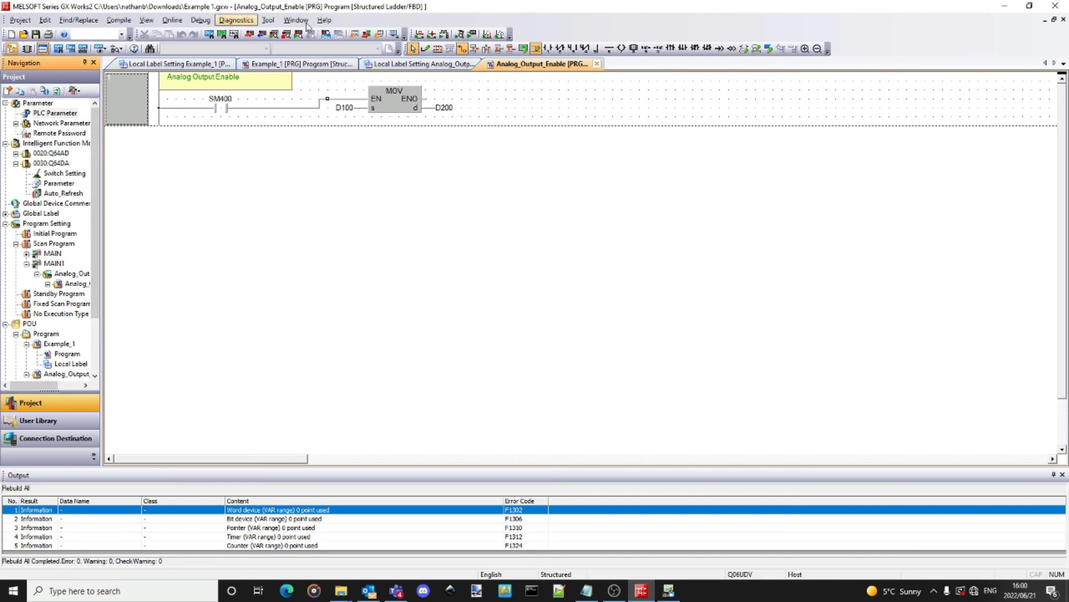
# Switch to the CPU Module Logging Configuration Tool and change the LOG01 logging type to continuous logging, accepting deletion of the trigger settings
pyautogui.click(269, 21)
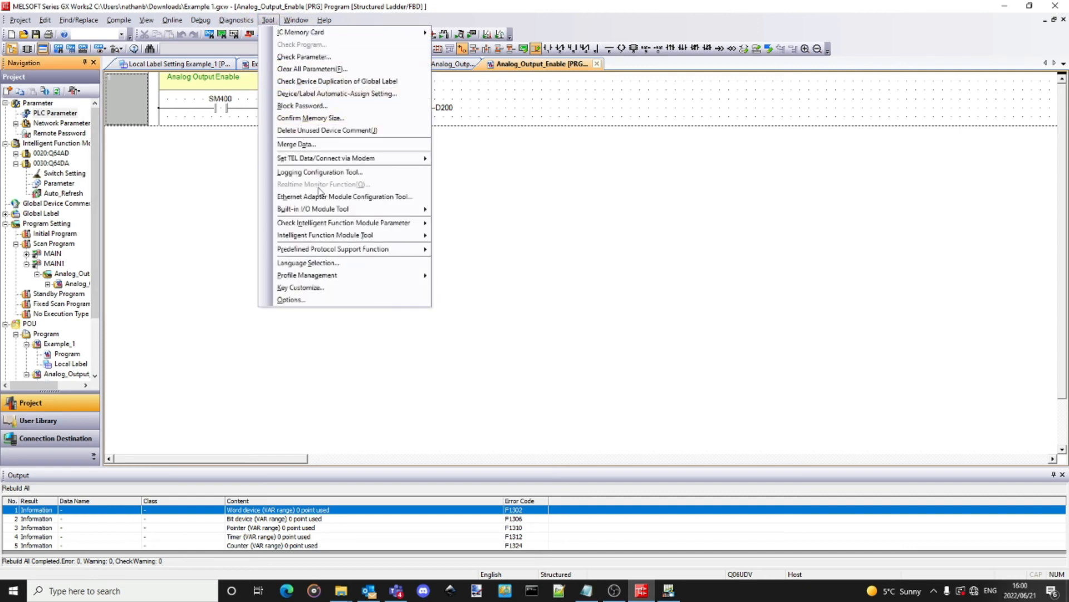
pyautogui.click(327, 176)
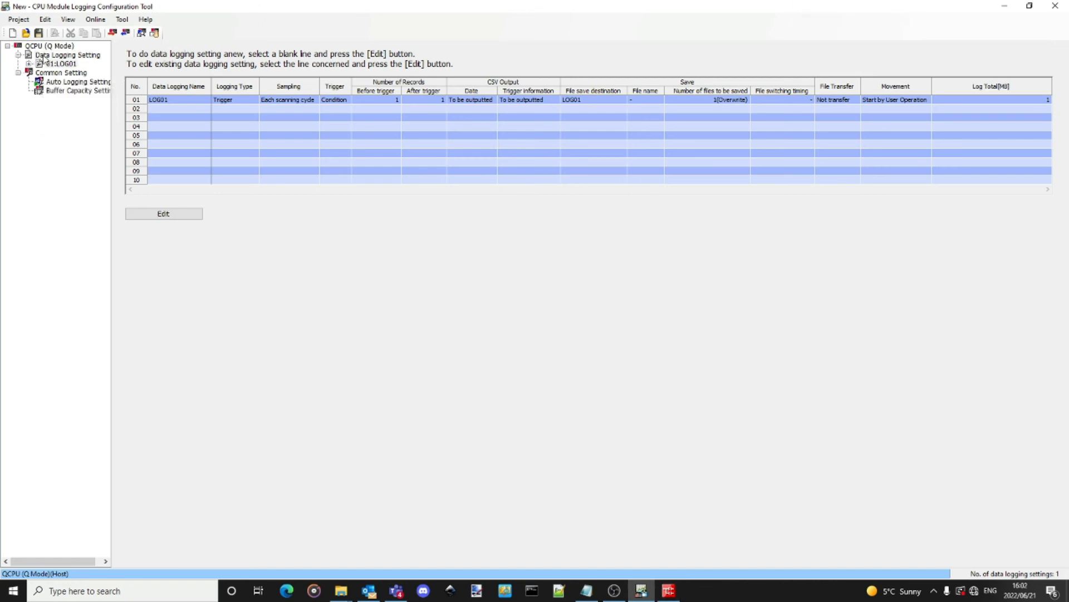
pyautogui.click(43, 57)
pyautogui.click(174, 212)
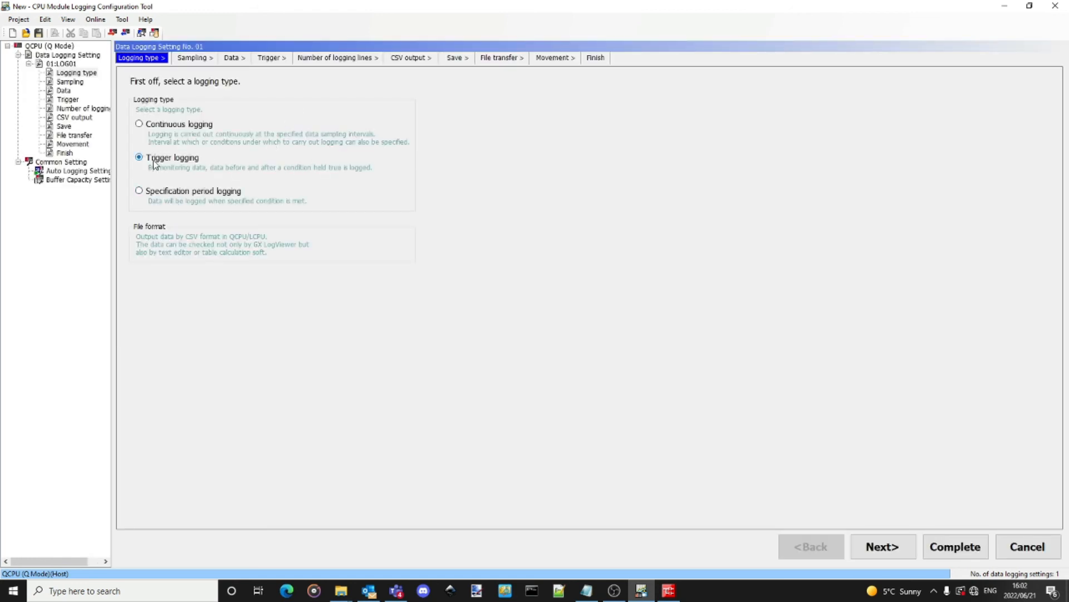
pyautogui.click(171, 127)
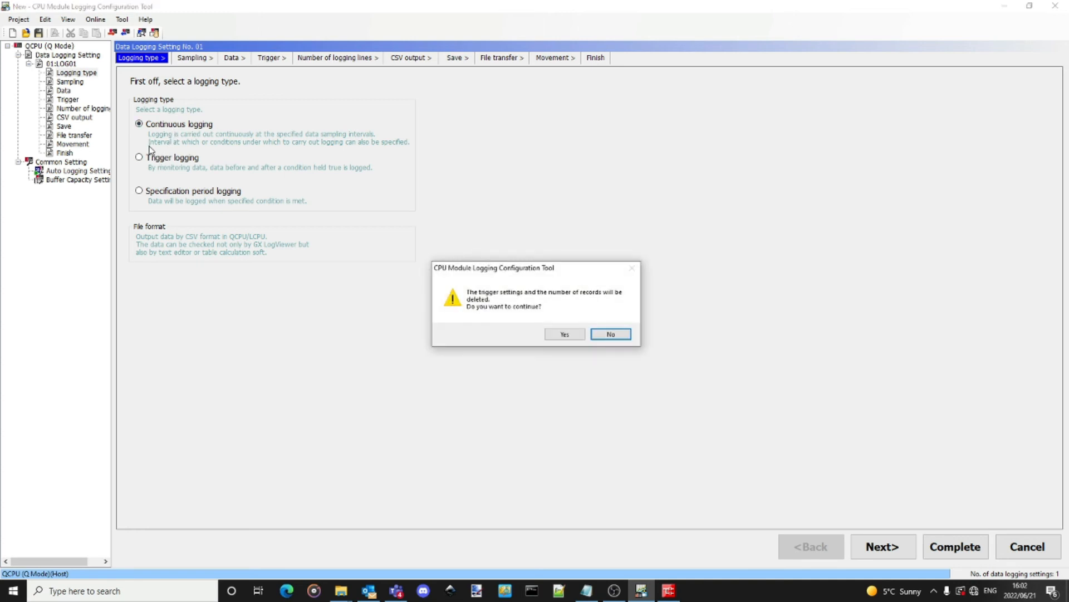
pyautogui.click(559, 335)
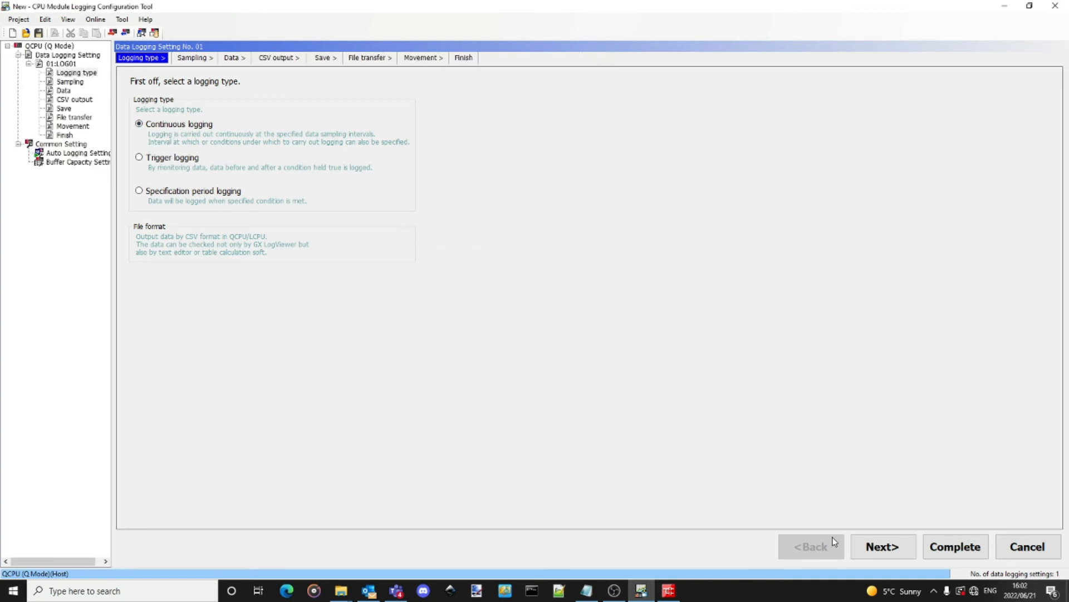
# Keep the LOG01 sampling settings and add D200 as the second logged device
pyautogui.click(889, 549)
pyautogui.click(889, 548)
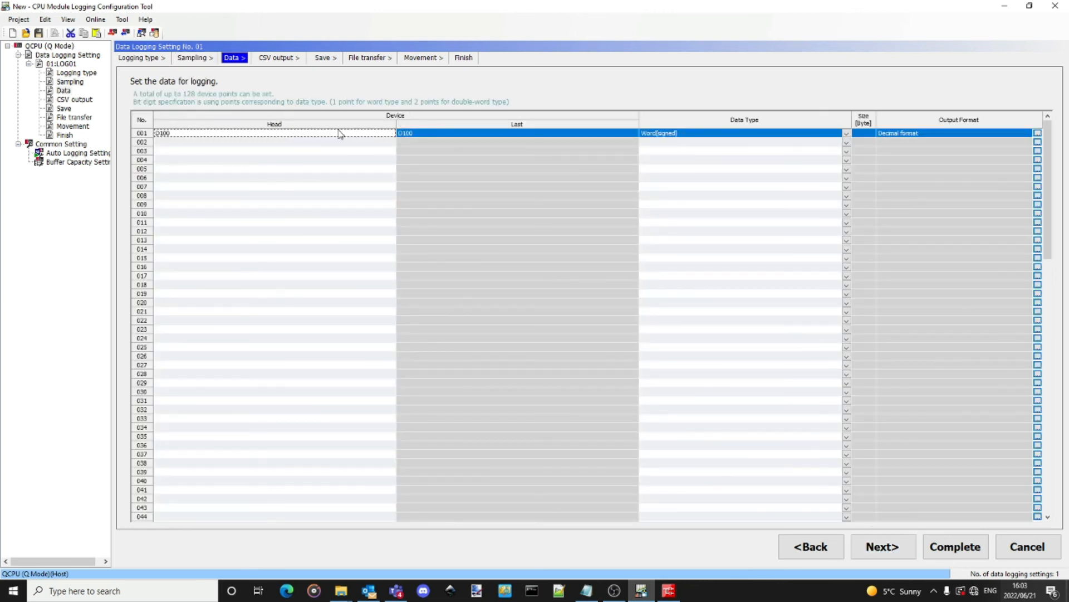
pyautogui.click(311, 142)
pyautogui.click(313, 144)
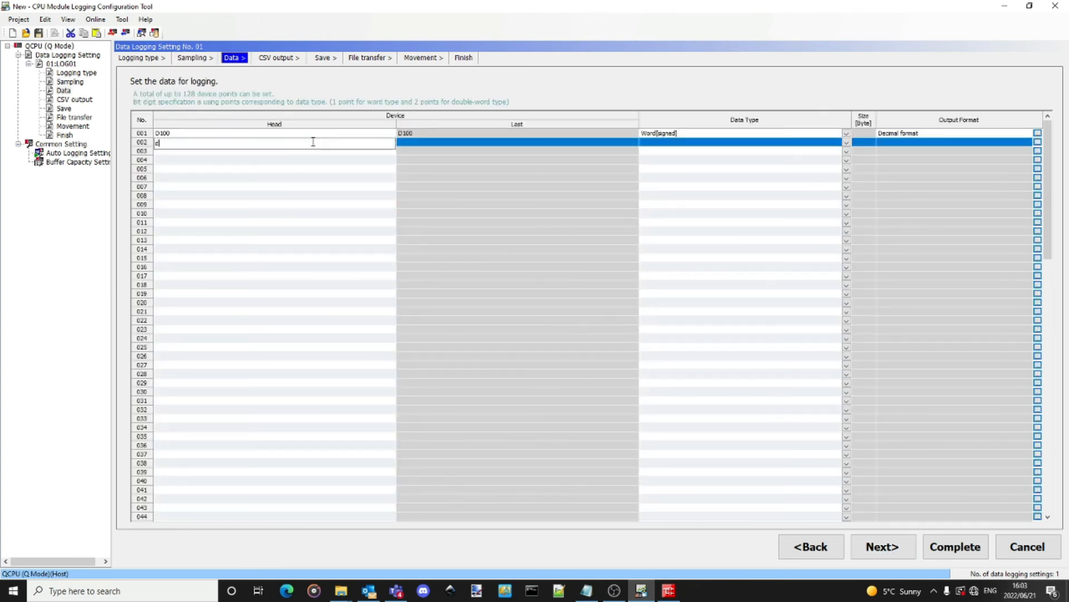
pyautogui.write('d200')
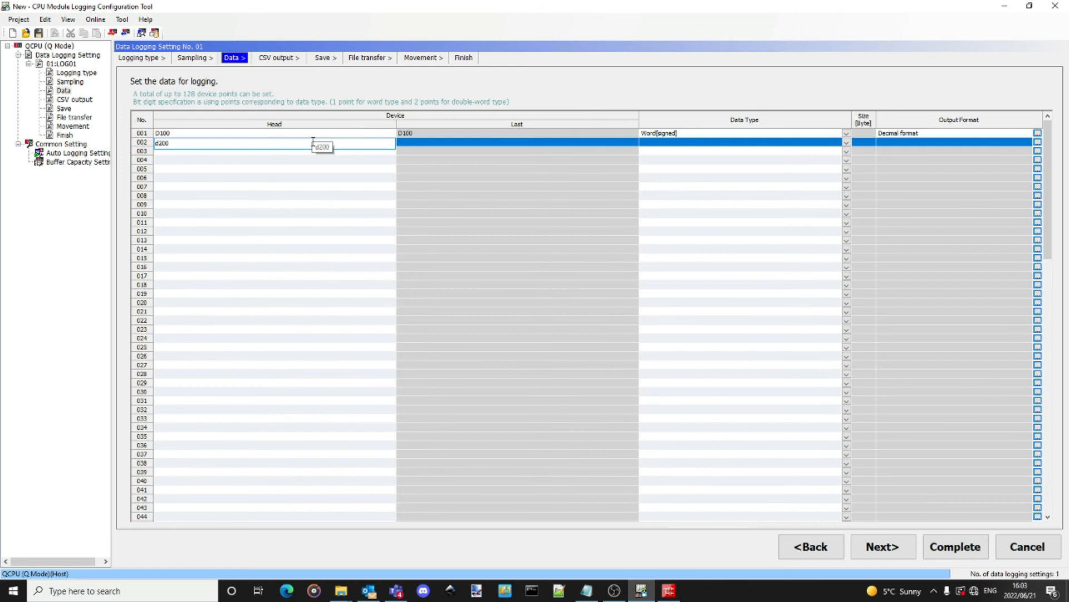
pyautogui.click(896, 548)
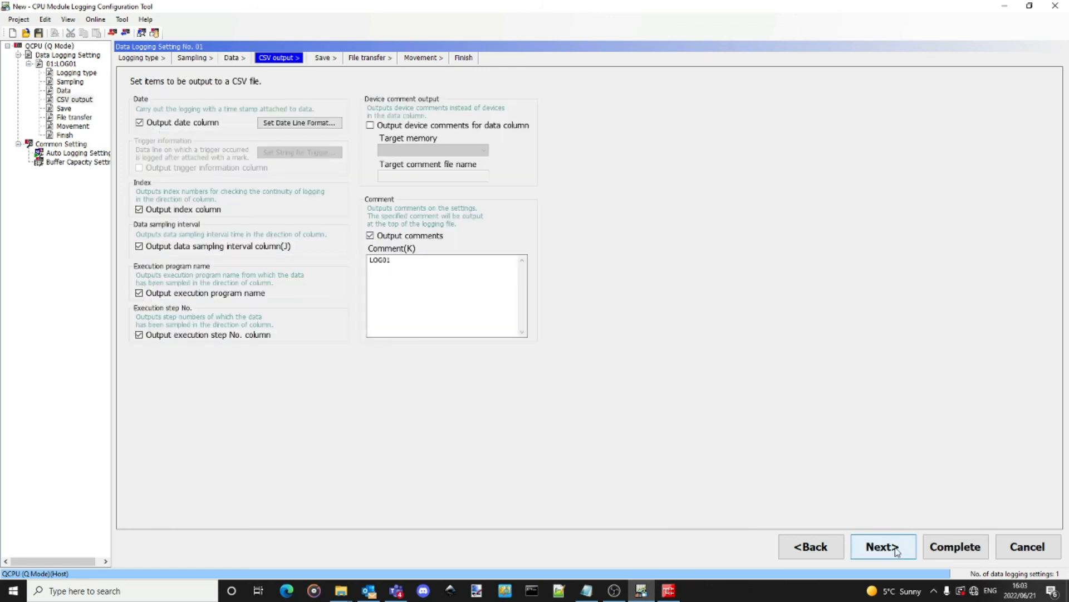
# Keep the CSV output, save and file transfer settings, use Auto Start for the operation at transition to RUN, and complete LOG01
pyautogui.click(885, 548)
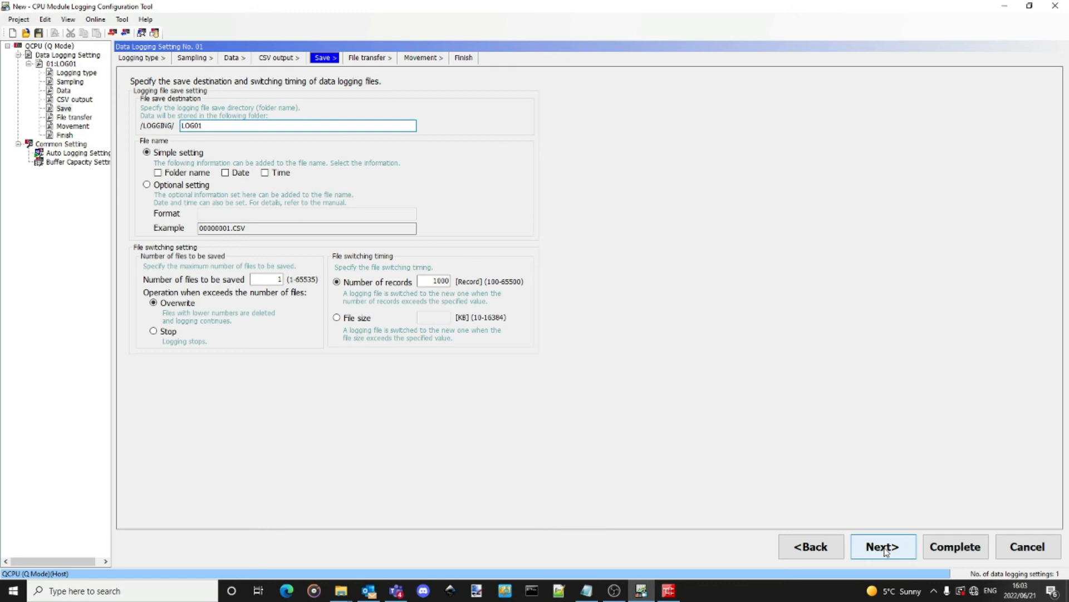
pyautogui.click(885, 548)
pyautogui.click(885, 548)
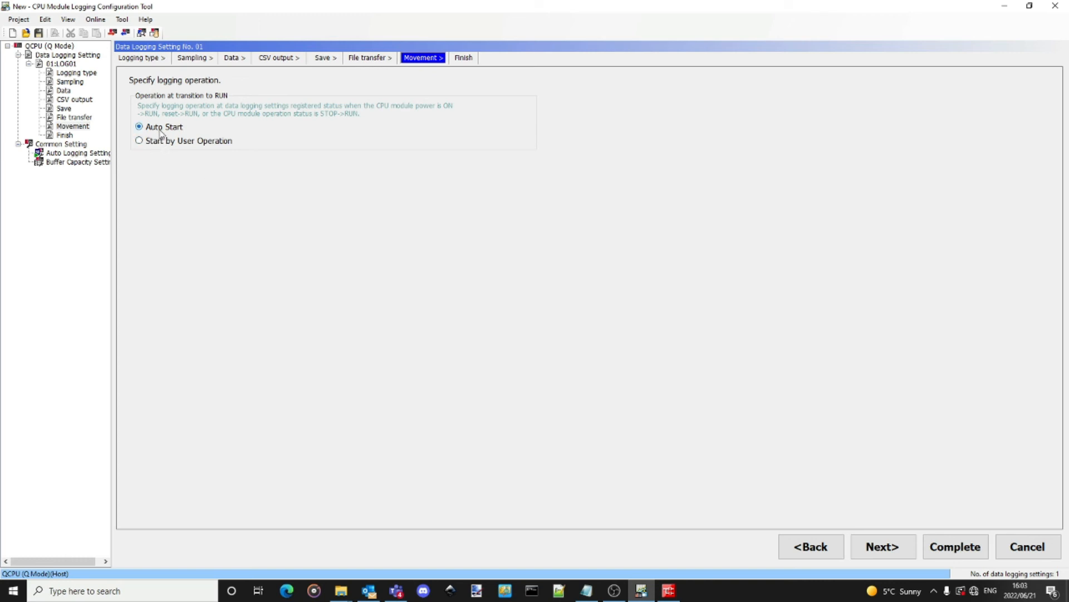
pyautogui.click(900, 537)
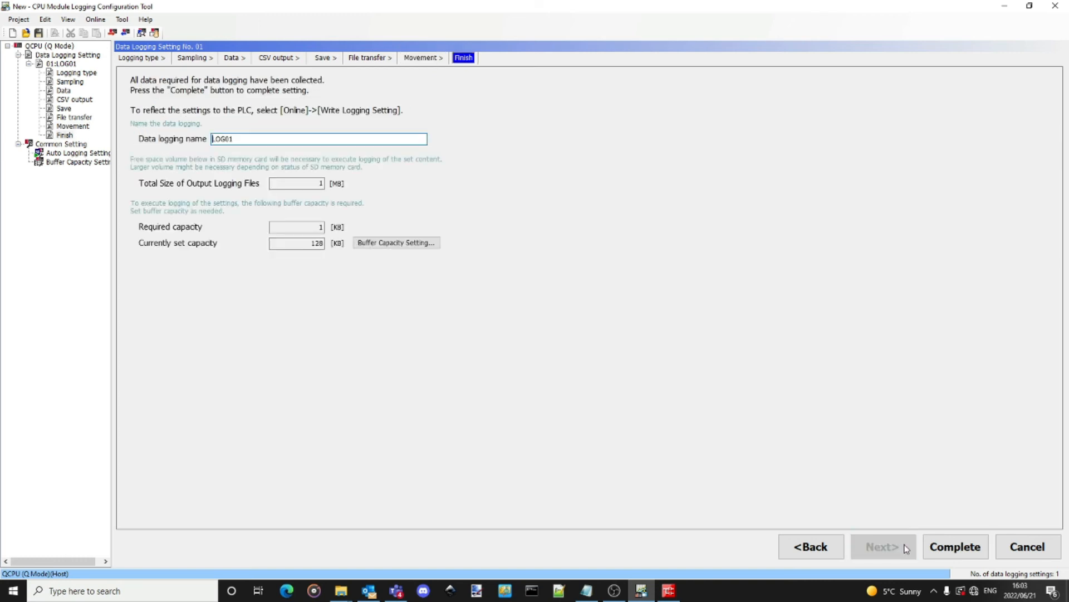
pyautogui.click(965, 553)
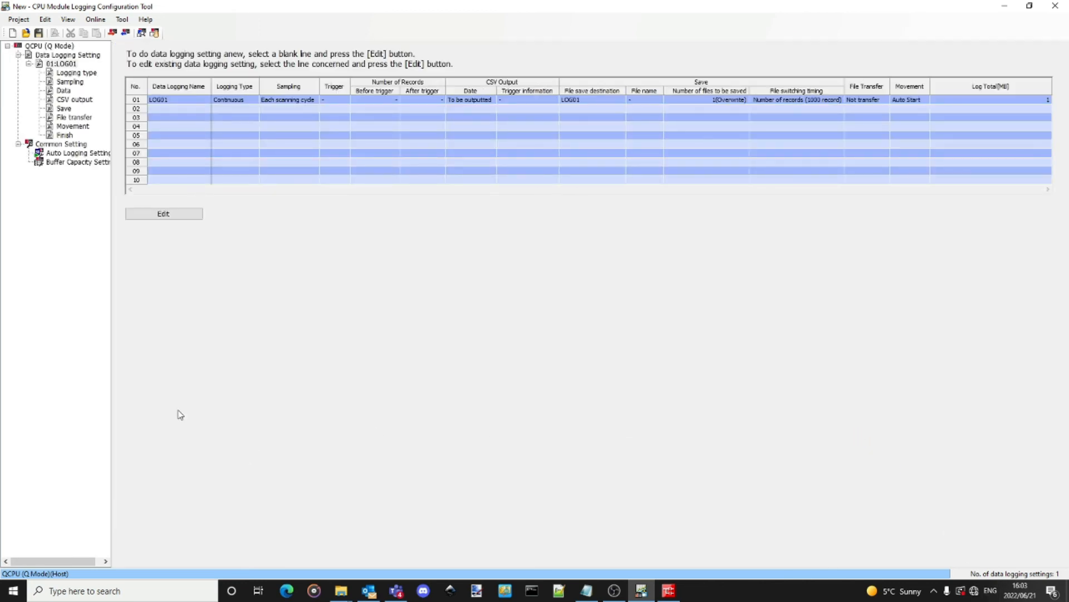
# Write the logging settings to the PLC's SD memory card, overwriting the existing ones
pyautogui.click(112, 32)
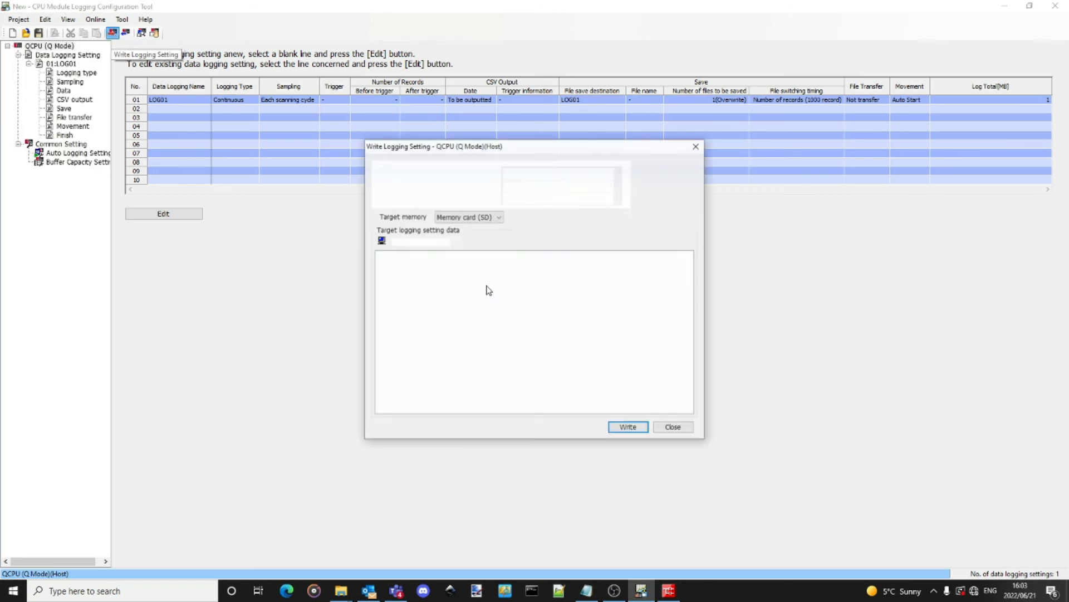
pyautogui.click(645, 427)
pyautogui.click(568, 367)
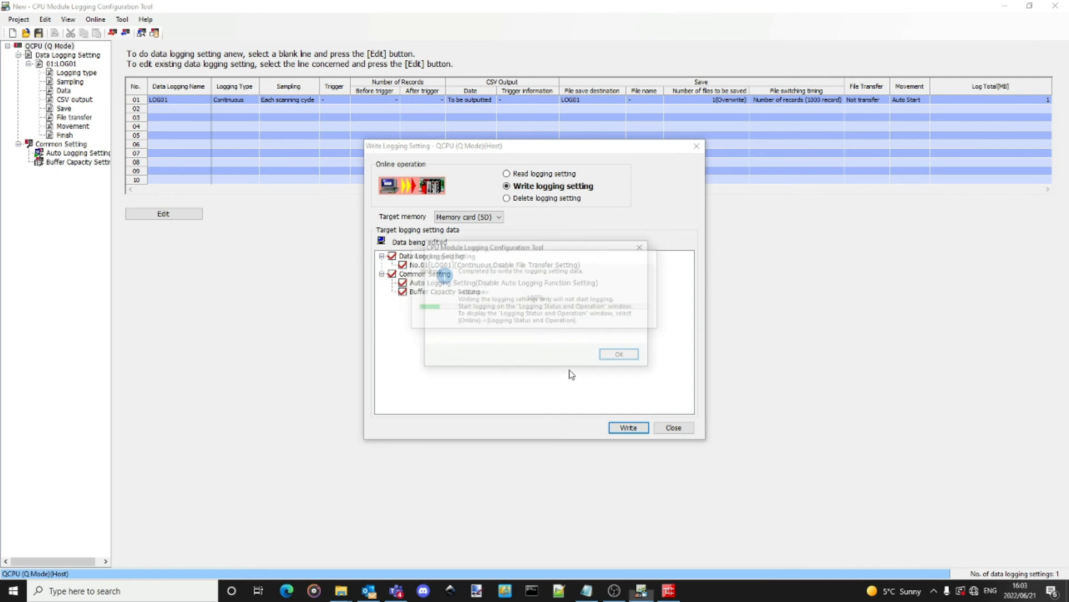
pyautogui.click(621, 359)
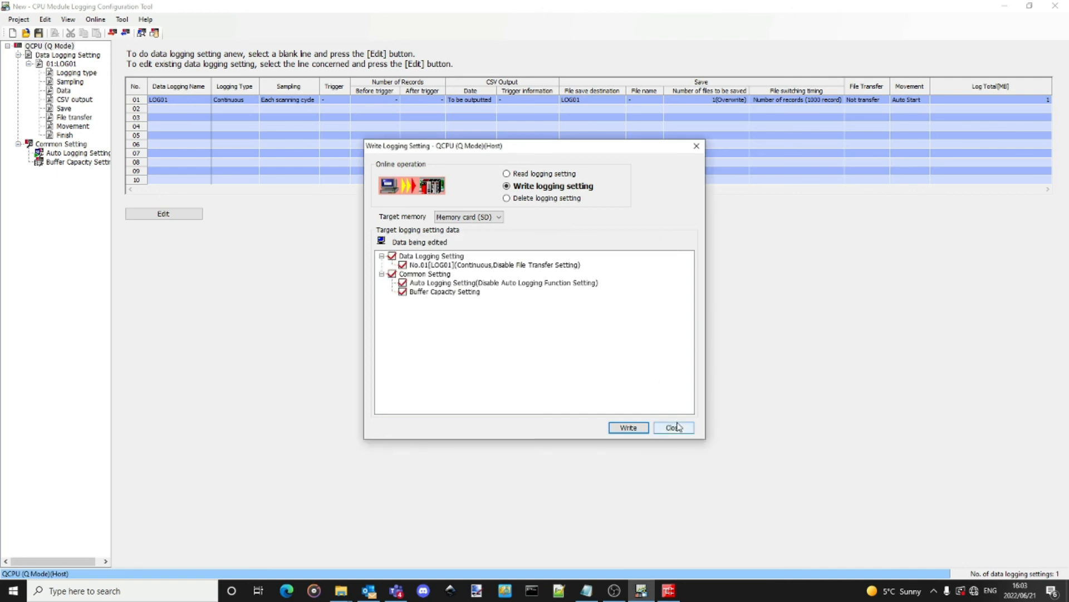
pyautogui.click(674, 427)
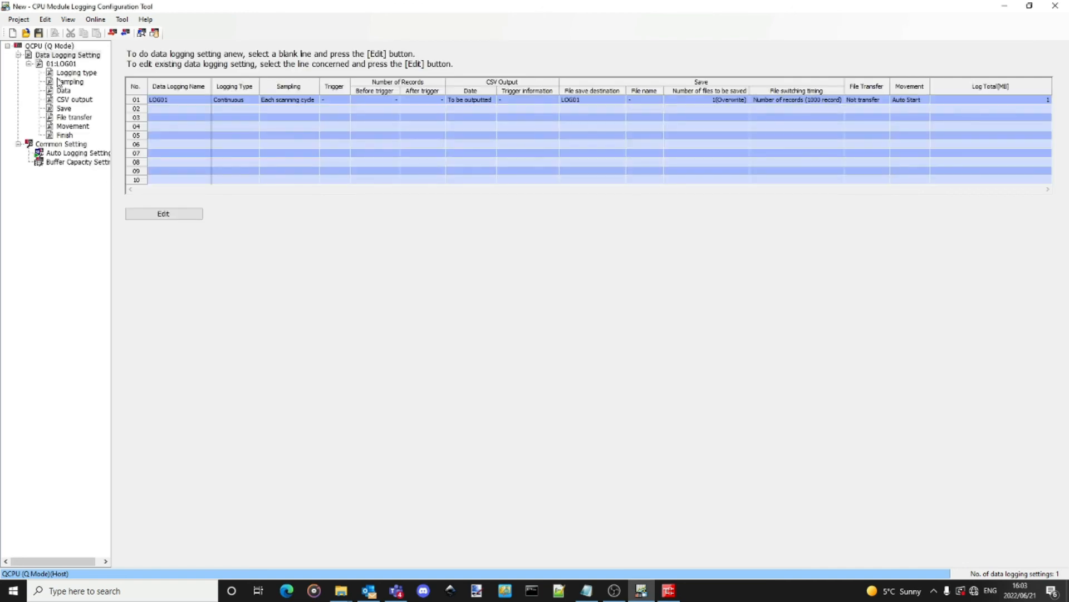
# Start the LOG01 data logging on the PLC from the logging status and operation window
pyautogui.click(142, 33)
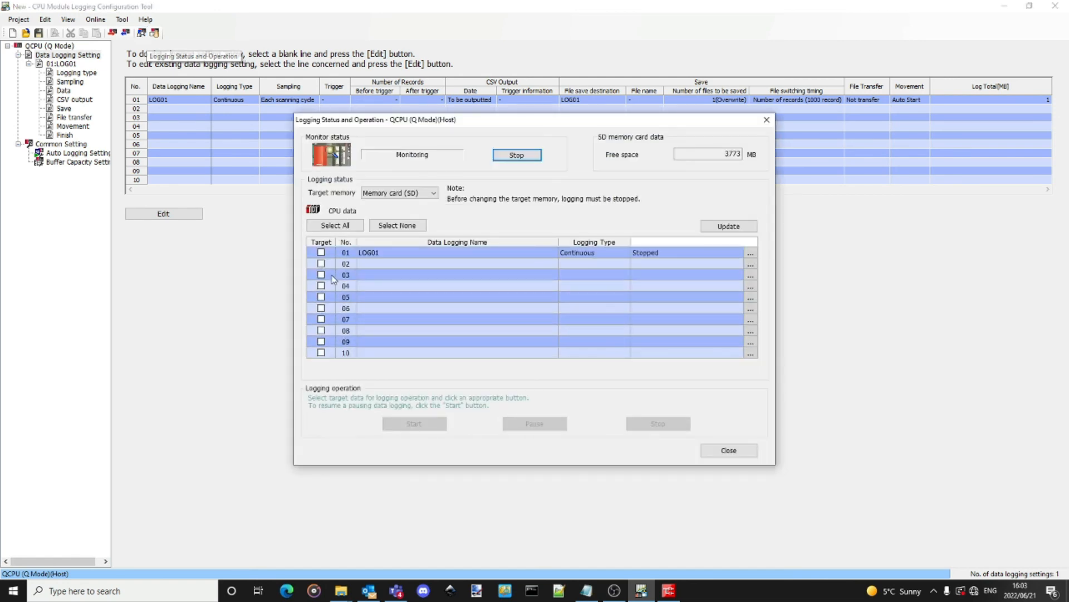
pyautogui.click(322, 252)
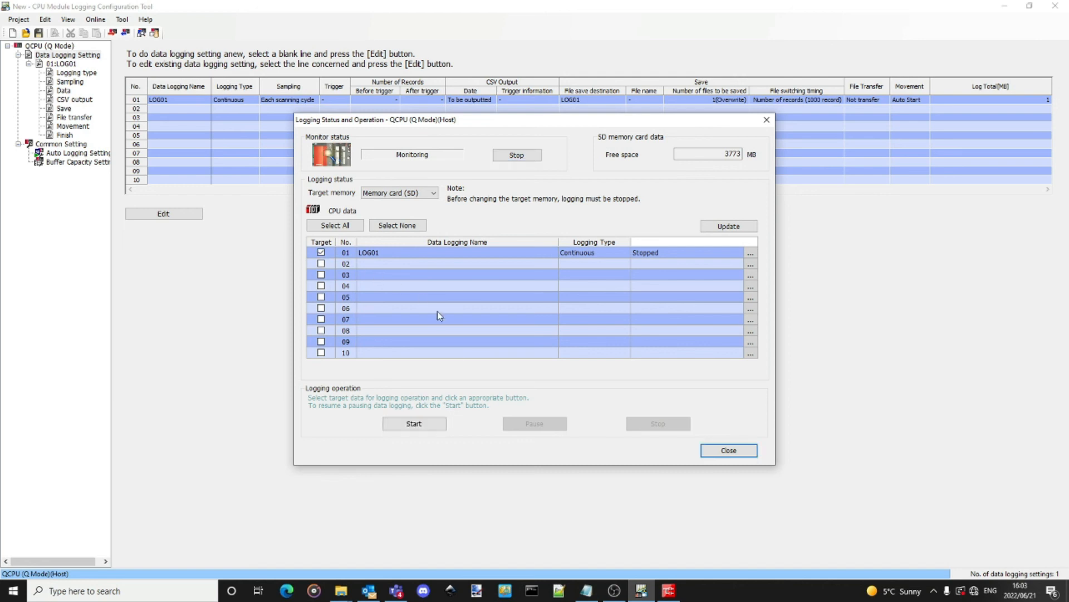
pyautogui.click(433, 425)
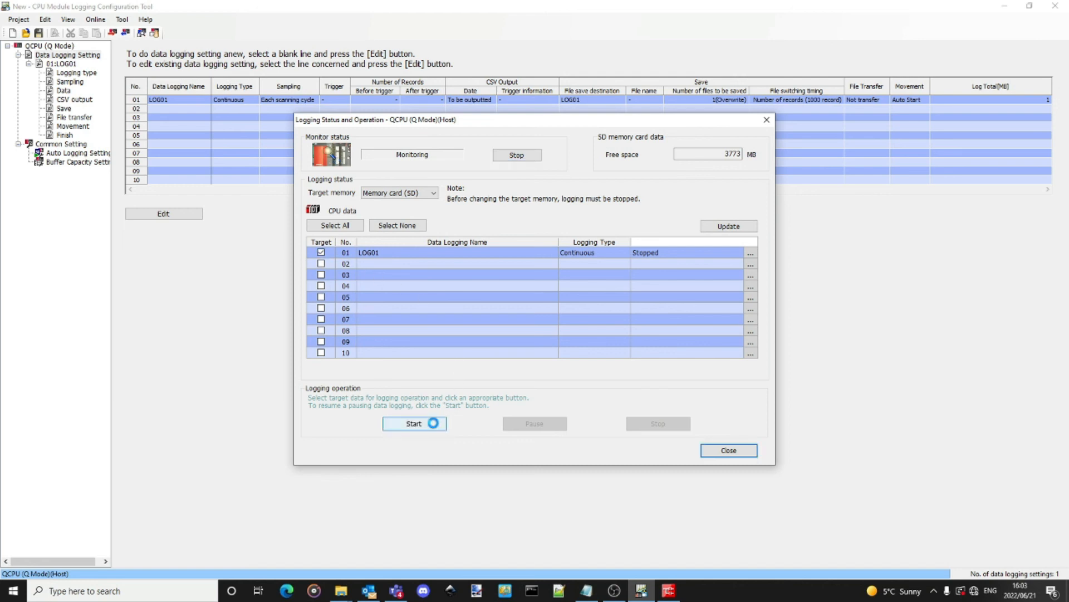
pyautogui.click(576, 344)
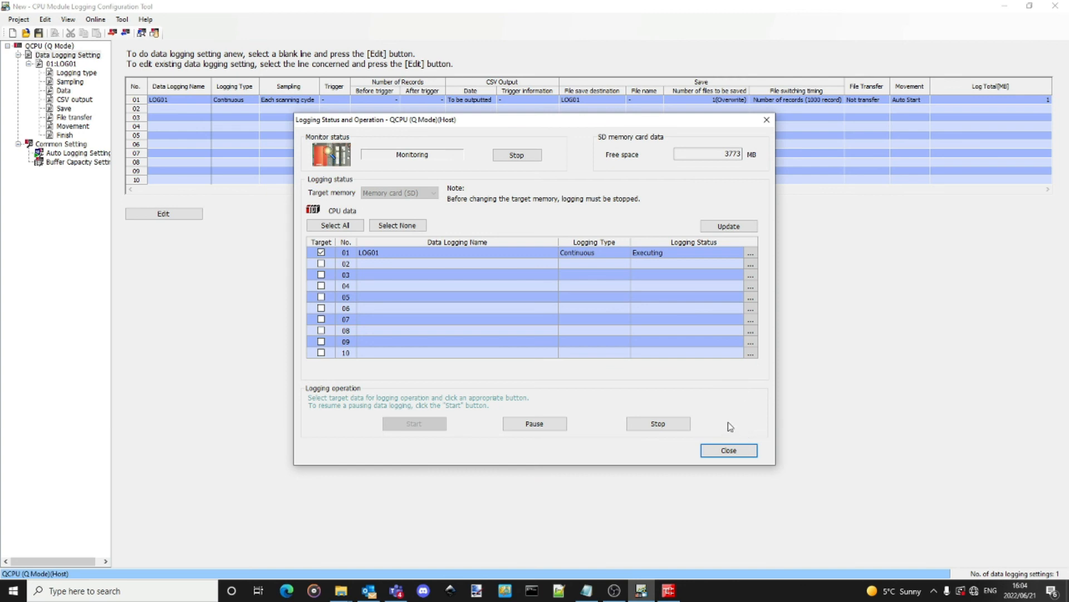
# Stop the LOG01 data logging and close the logging status and operation window
pyautogui.click(665, 424)
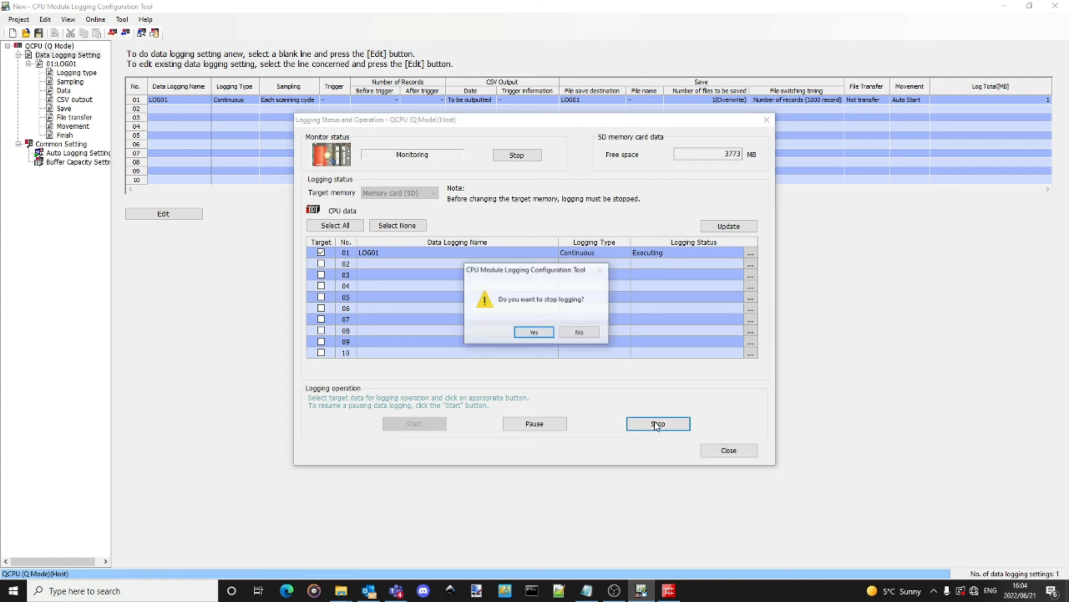
pyautogui.click(534, 332)
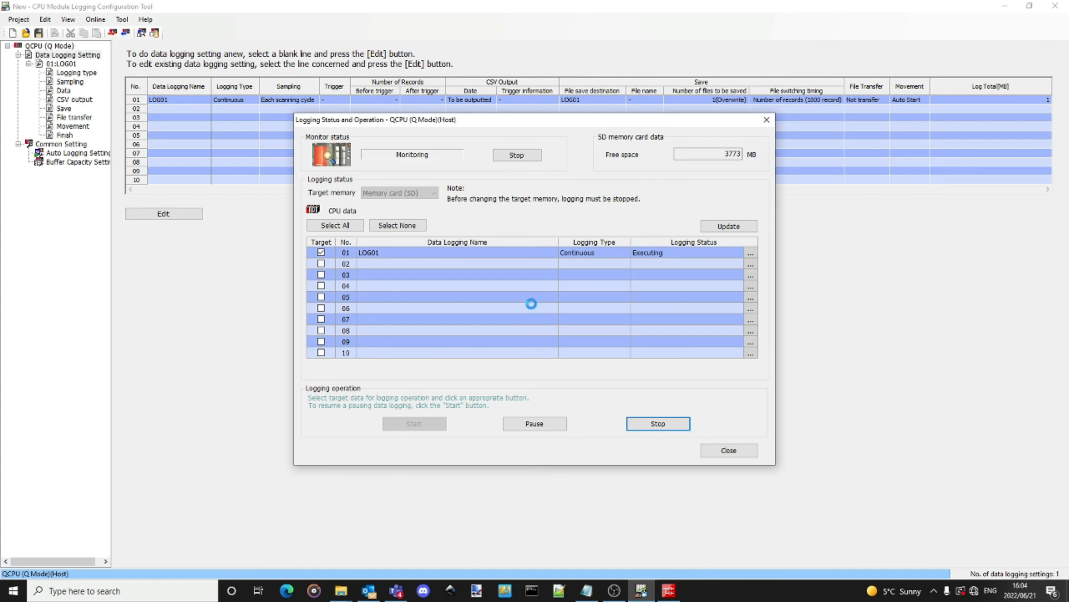
pyautogui.click(744, 452)
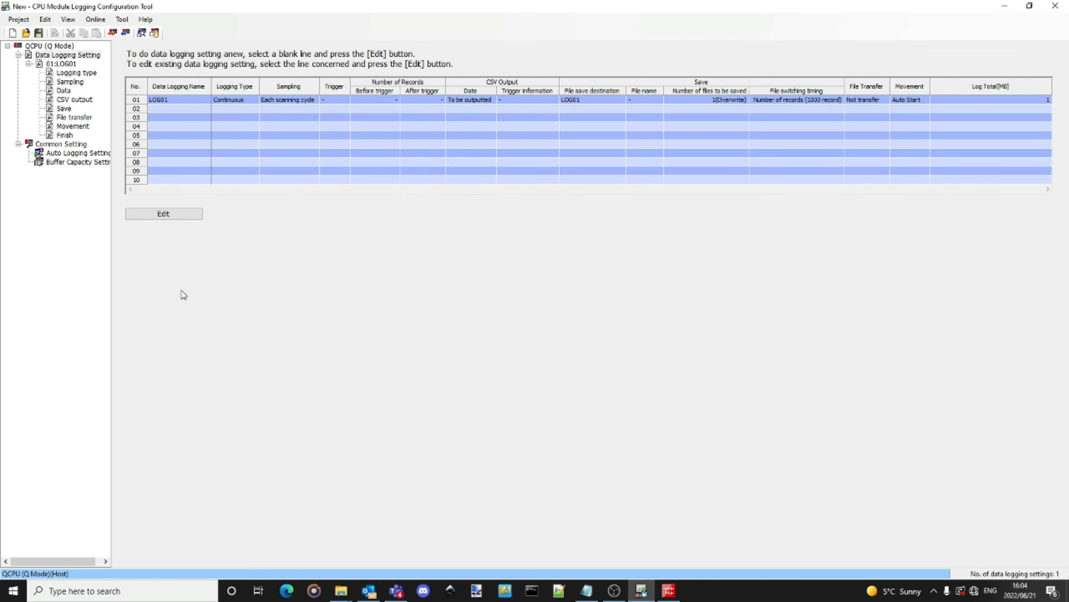
# Save the logging file 00000255.CSV from the PLC's /LOGGING/LOG01/00000201 directory to the PC's Desktop and close the logging file operation window
pyautogui.click(154, 33)
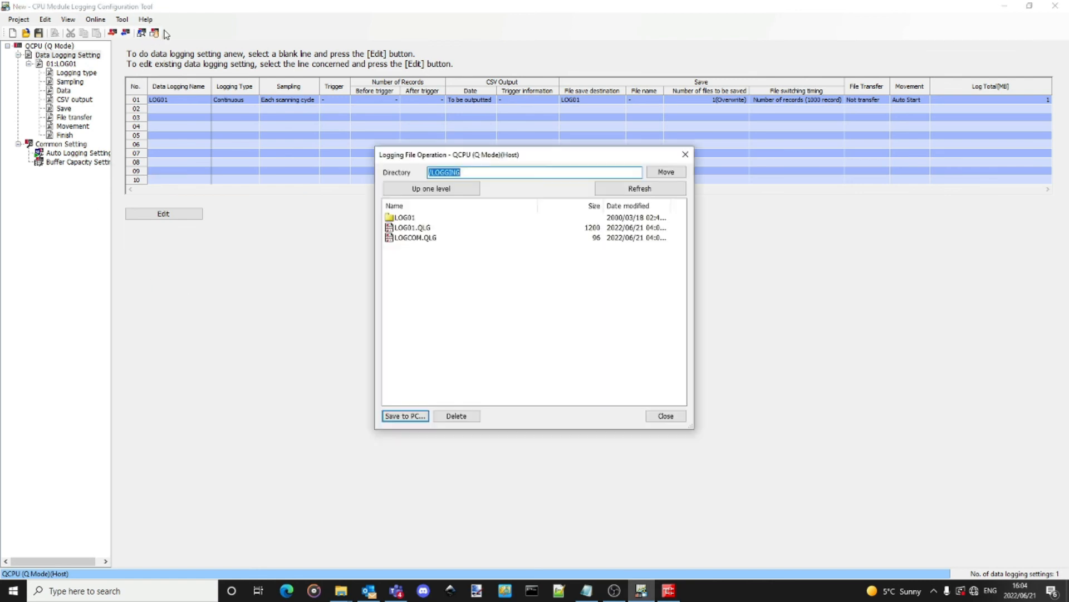
pyautogui.click(402, 217)
pyautogui.doubleClick(403, 217)
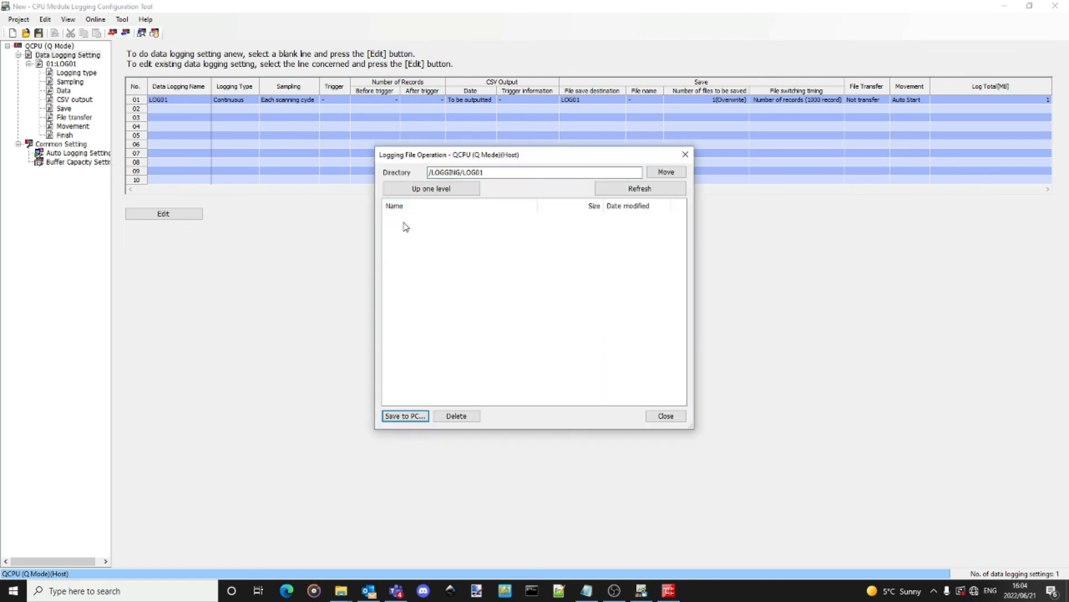
pyautogui.doubleClick(409, 217)
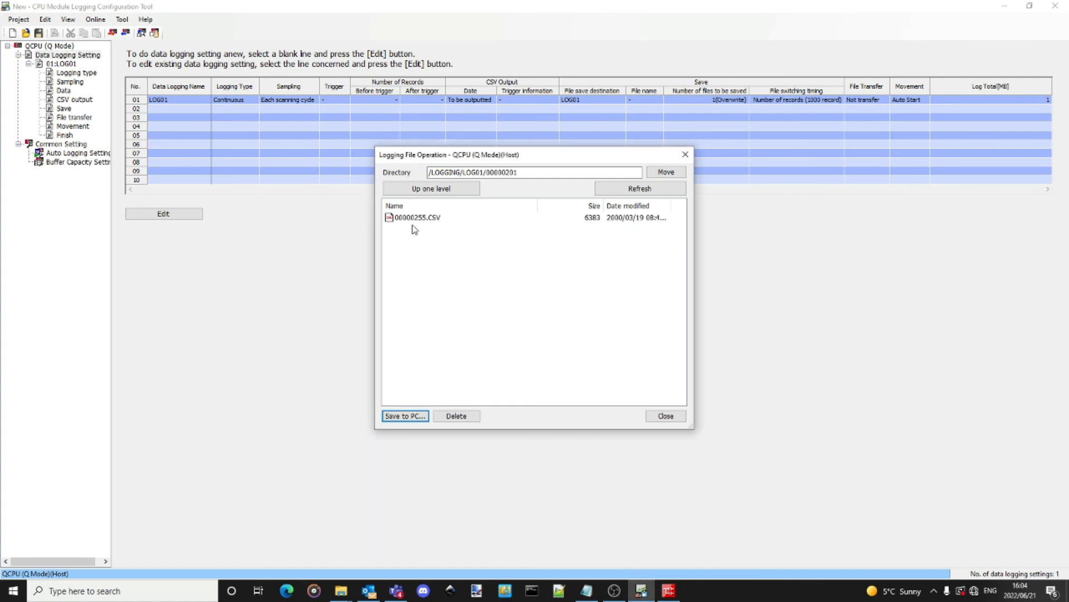
pyautogui.click(415, 416)
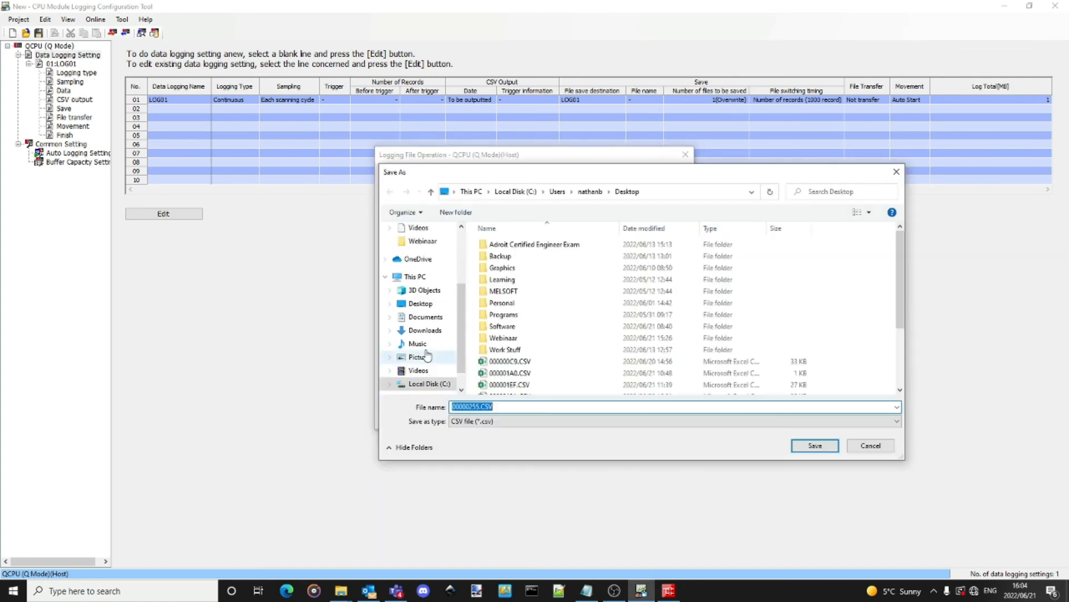
pyautogui.click(815, 446)
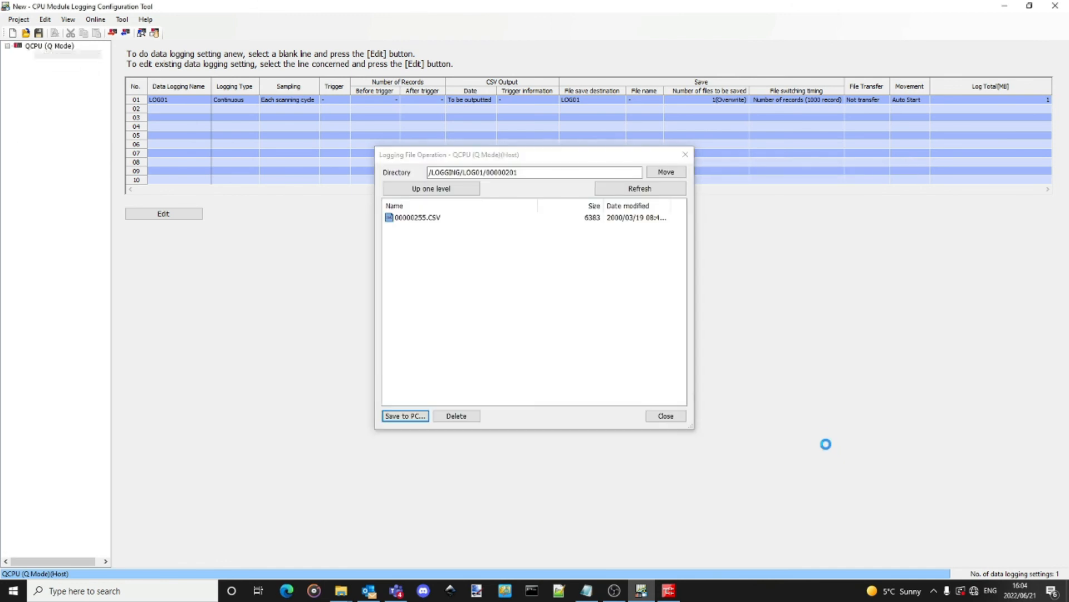
pyautogui.click(666, 416)
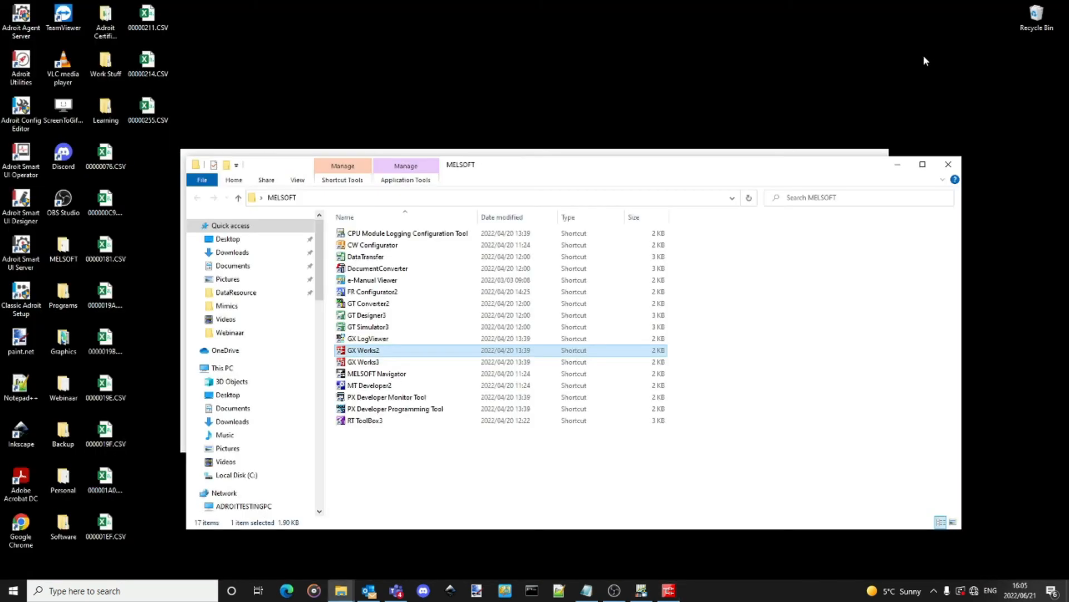
# Open 00000255.CSV from the desktop in Excel, examine the logged D100 and D200 records, and minimise the workbook
pyautogui.click(897, 164)
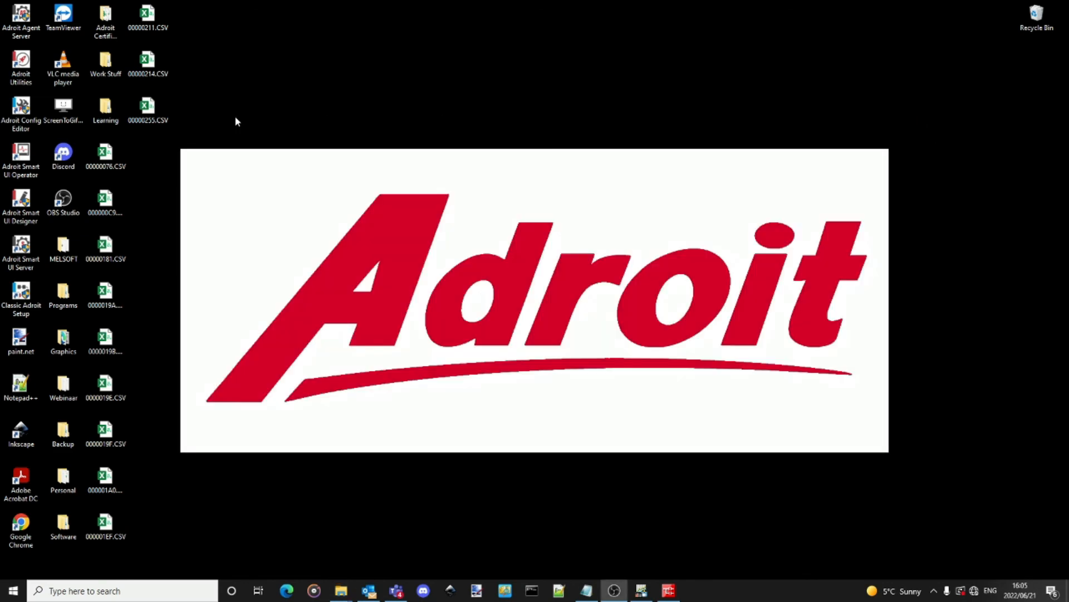
pyautogui.click(137, 116)
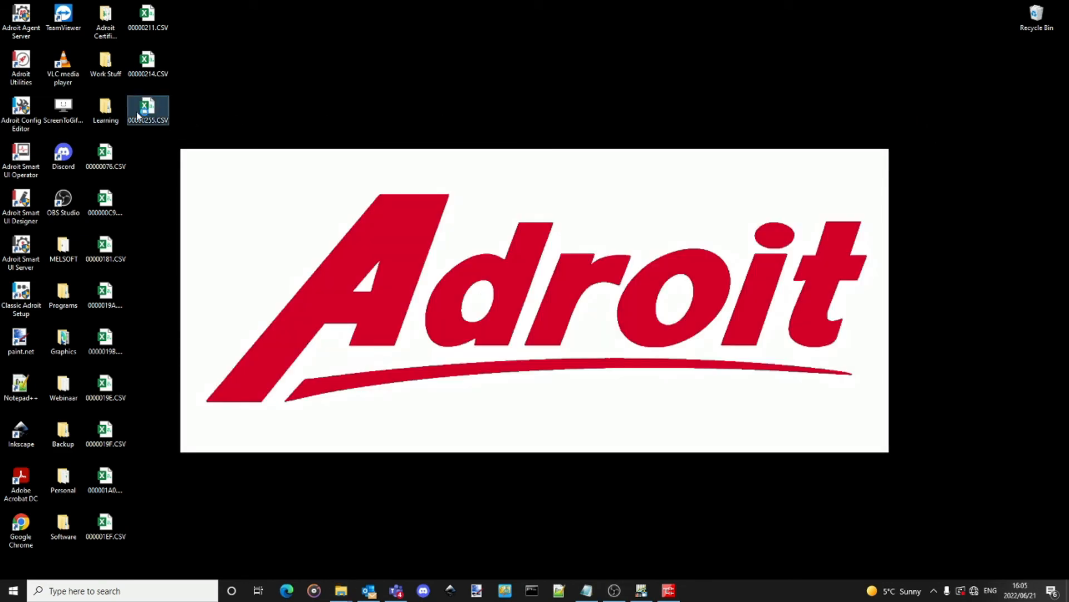
pyautogui.doubleClick(137, 116)
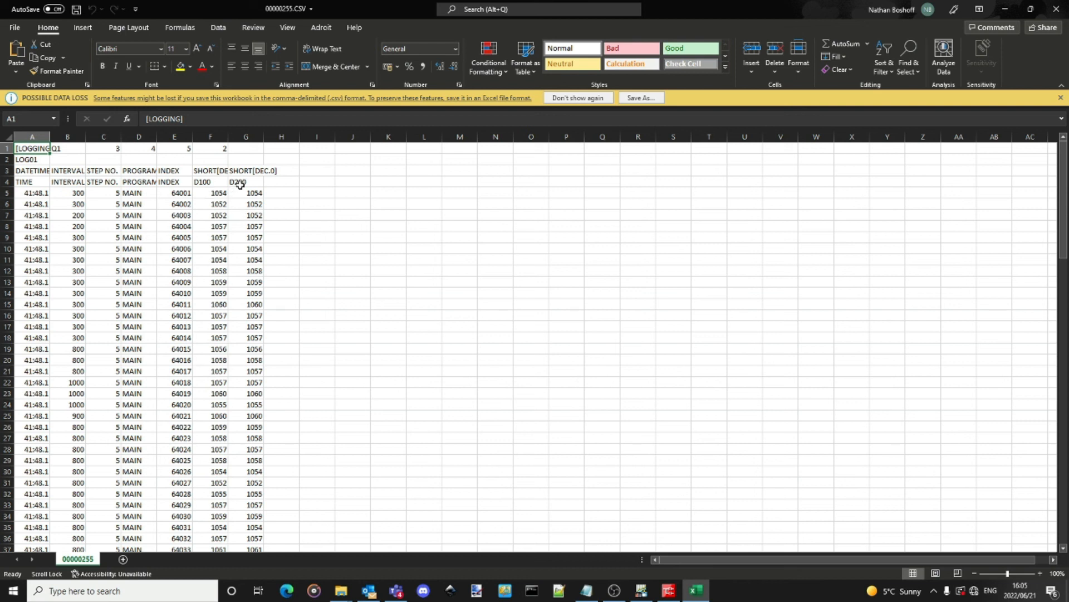
pyautogui.scroll(-1, 265, 178)
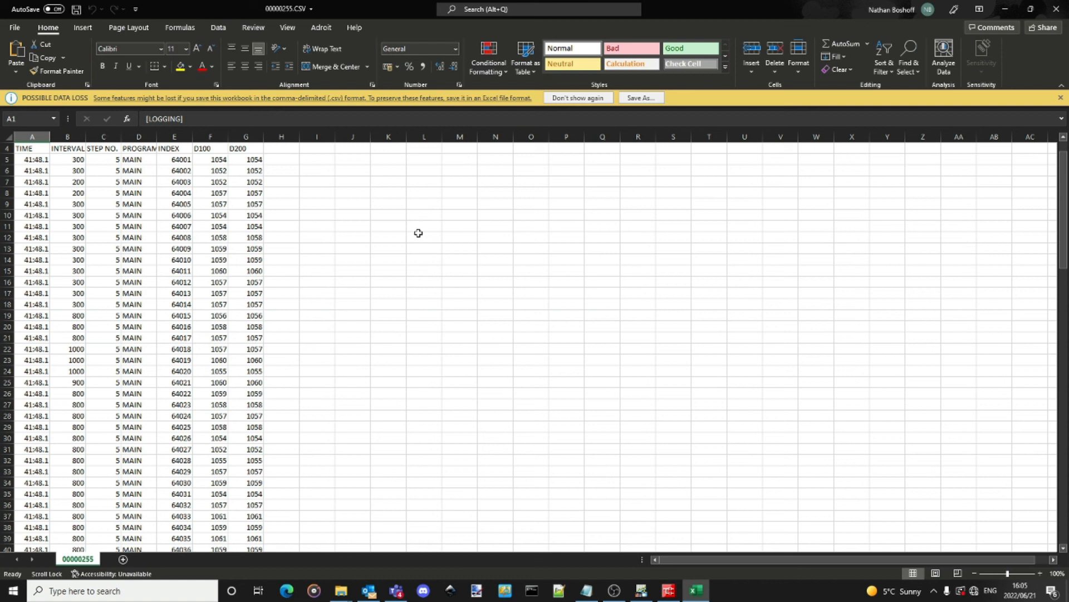
pyautogui.moveTo(1063, 161); pyautogui.dragTo(874, 175)
pyautogui.scroll(-12, 322, 205)
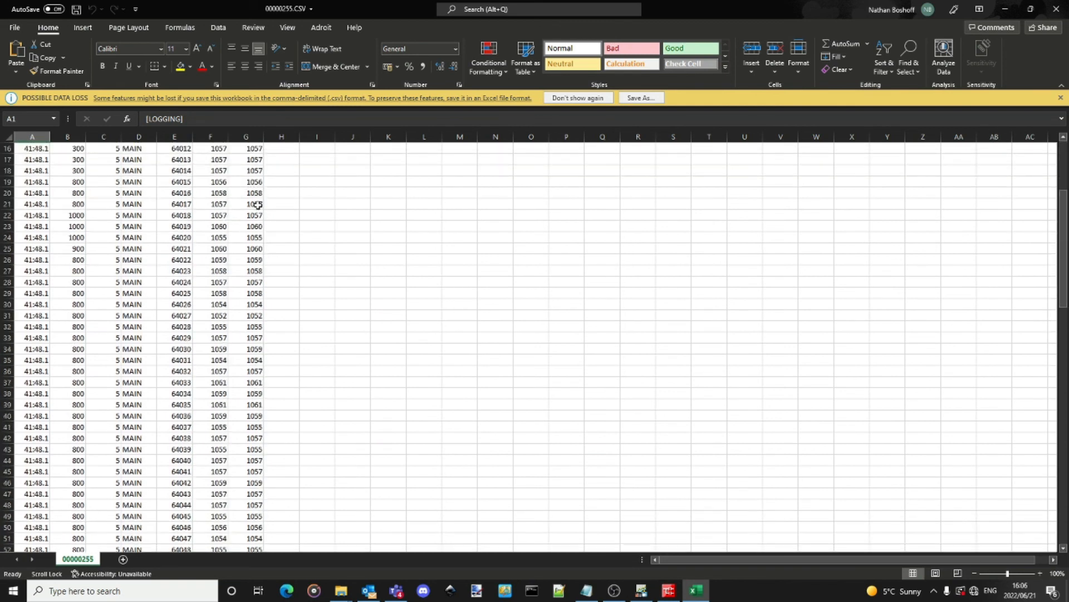
pyautogui.scroll(-19, 351, 273)
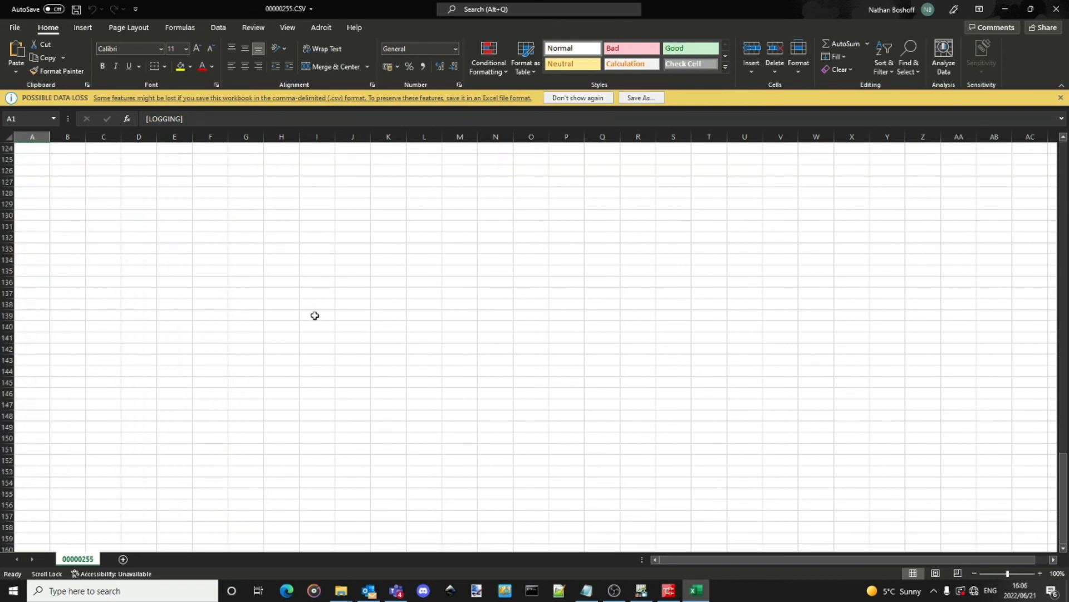
pyautogui.scroll(20, 315, 316)
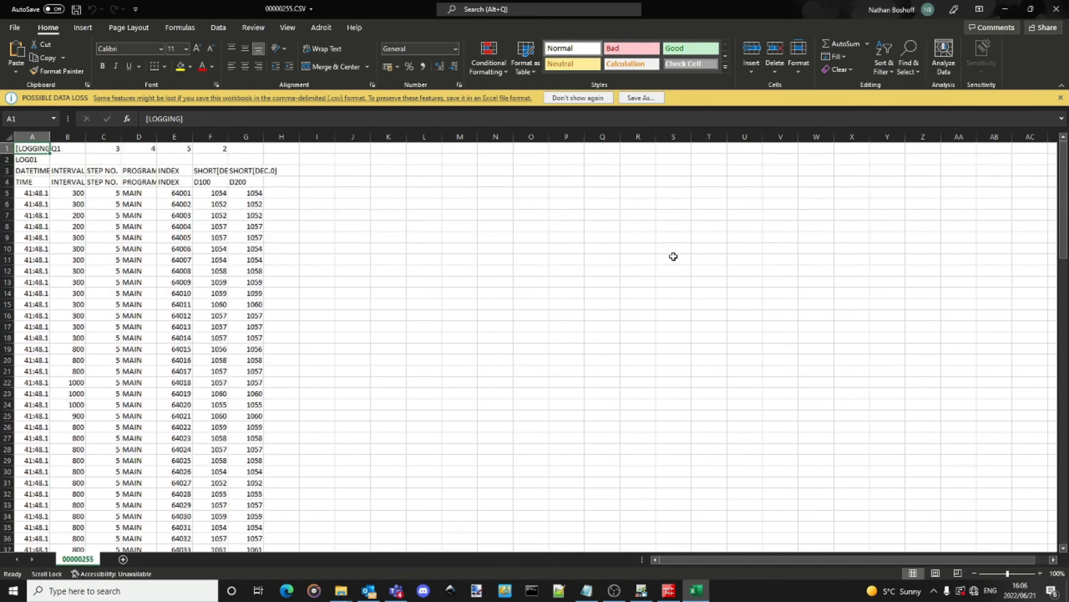
pyautogui.click(1007, 9)
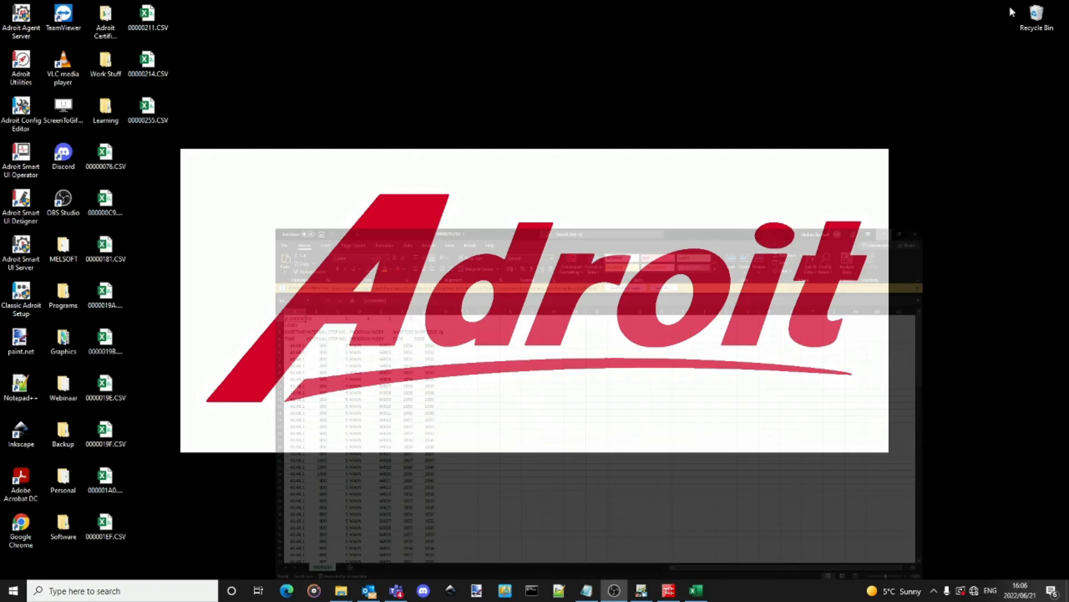
# Start GX LogViewer from the CPU Module Logging Configuration Tool and show the logged device status of the QnUDVCPU over the USB connection
pyautogui.click(646, 590)
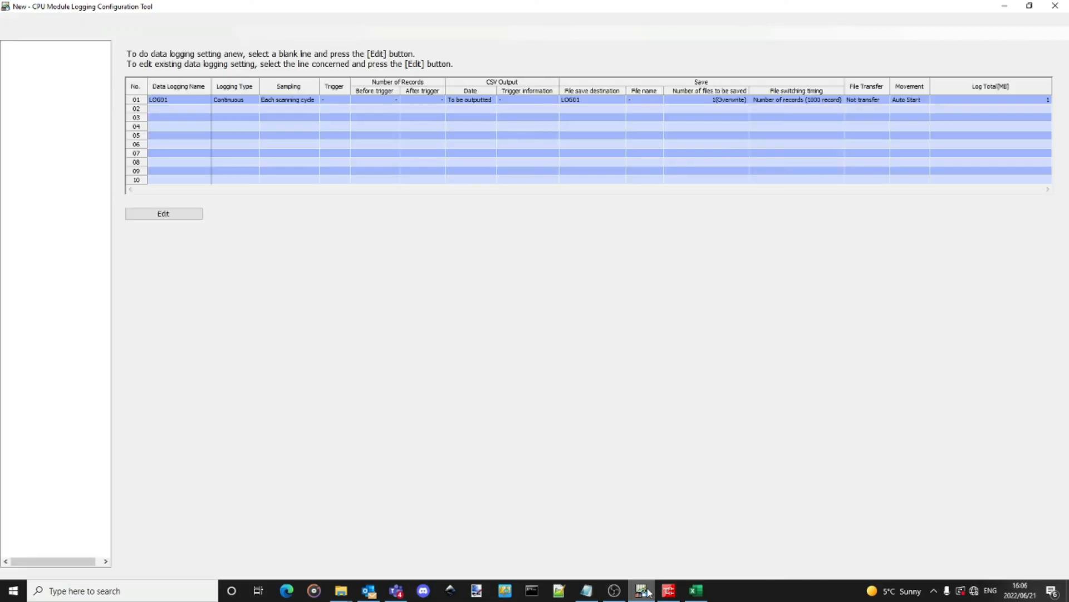
pyautogui.click(122, 20)
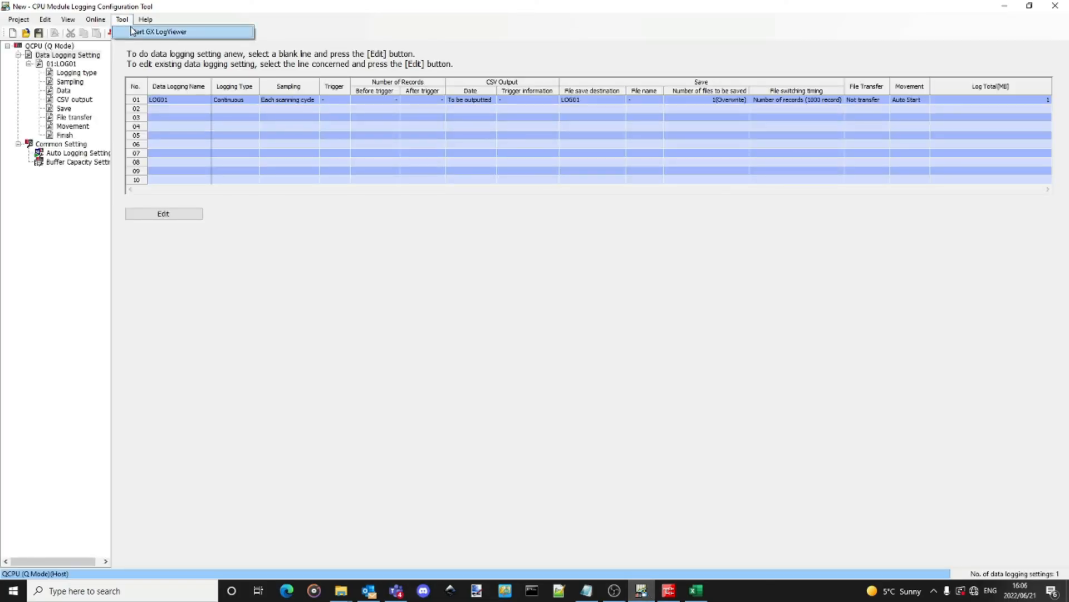
pyautogui.click(144, 33)
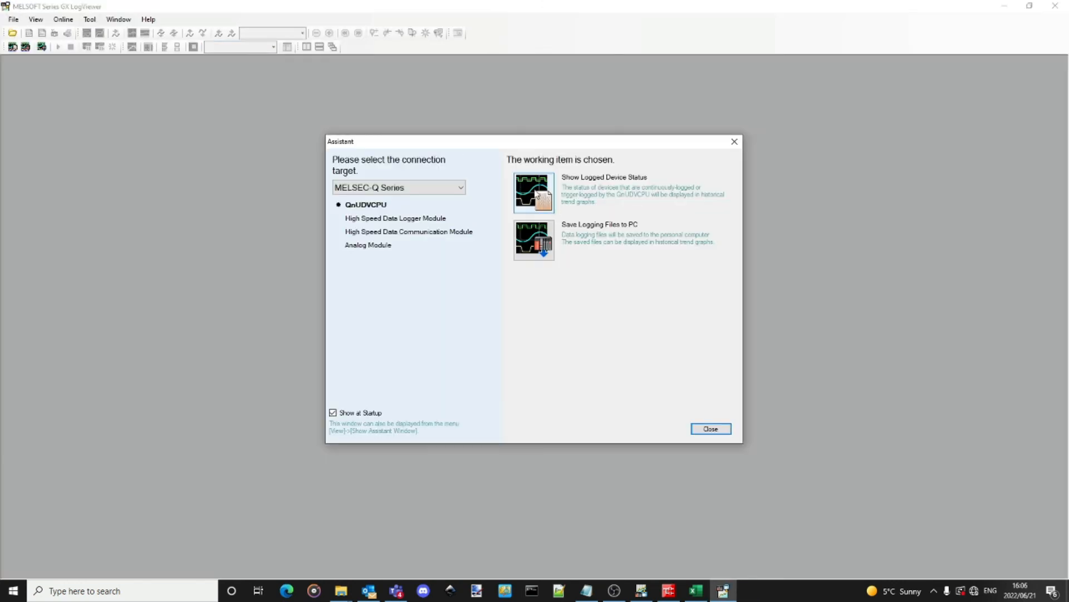
pyautogui.click(536, 194)
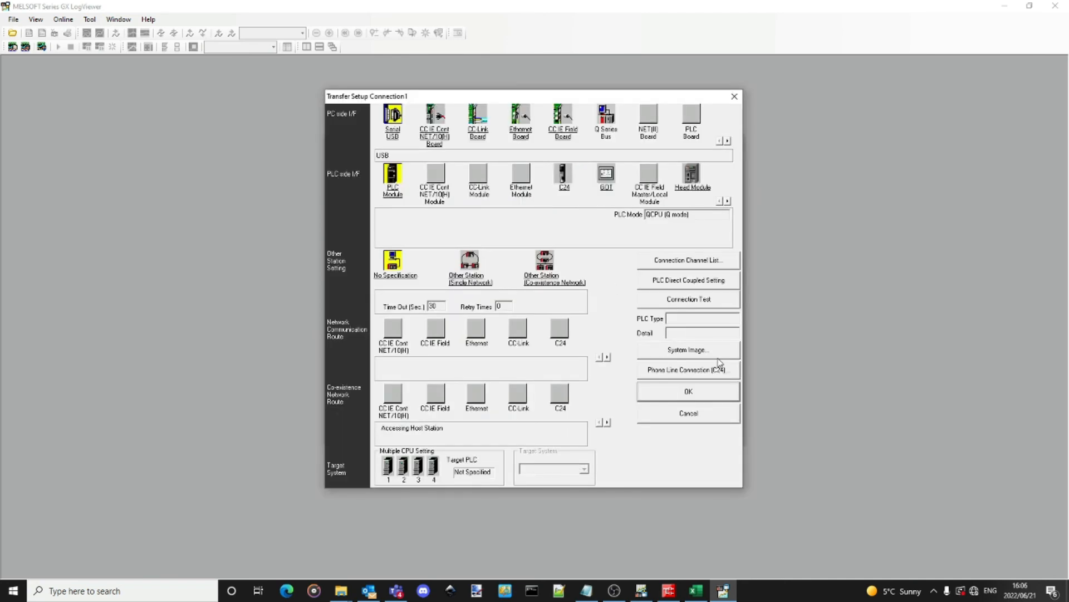
pyautogui.click(711, 397)
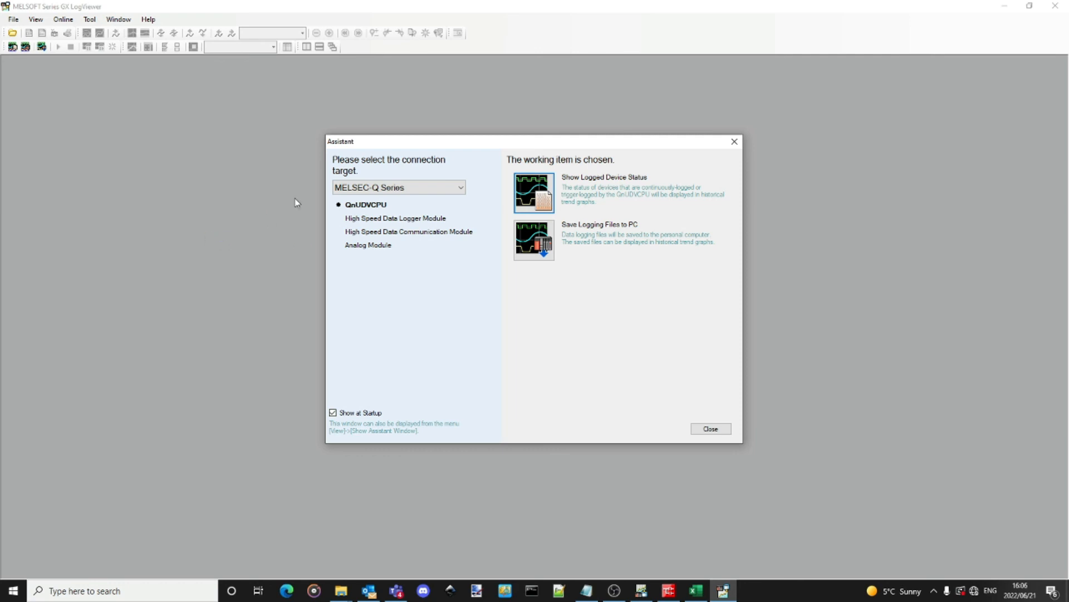
# Open 00000255.CSV from the PLC's LOG01/00000201 folder as a historical trend and close the file and assistant windows
pyautogui.click(428, 241)
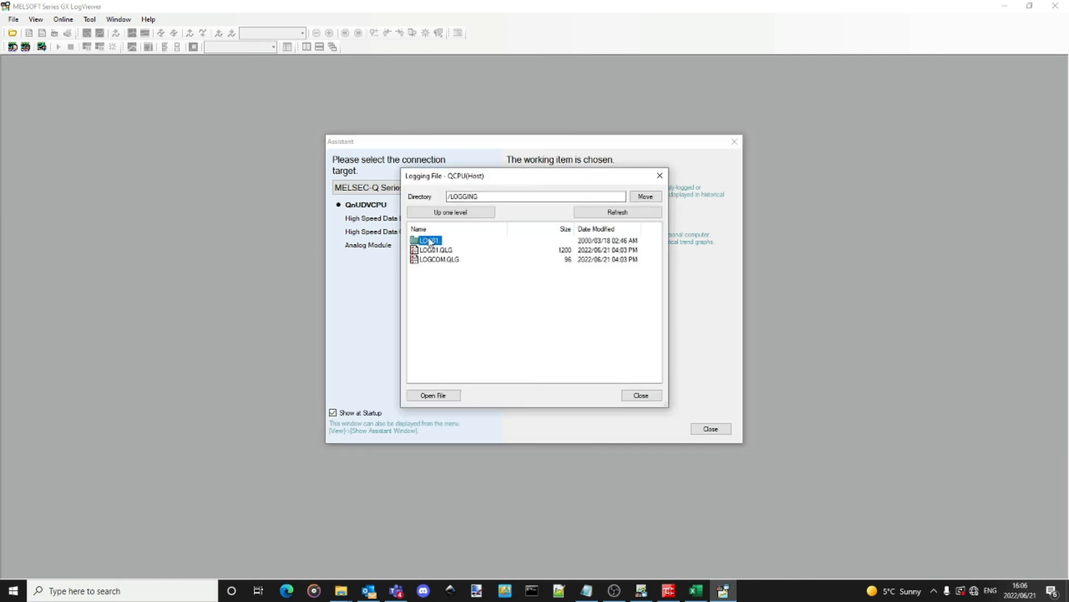
pyautogui.doubleClick(425, 240)
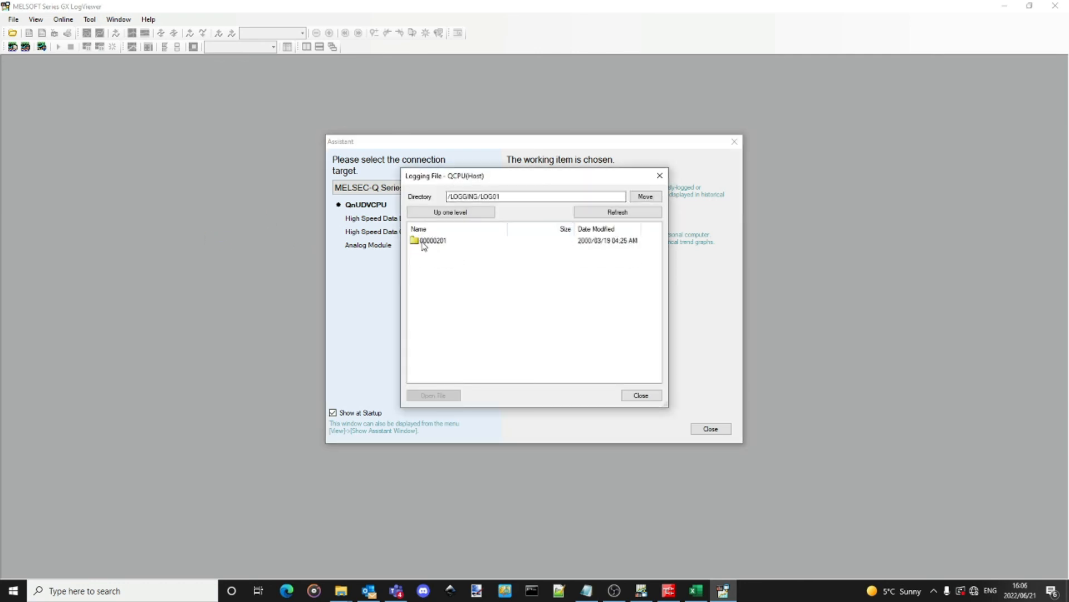
pyautogui.doubleClick(427, 240)
pyautogui.click(434, 244)
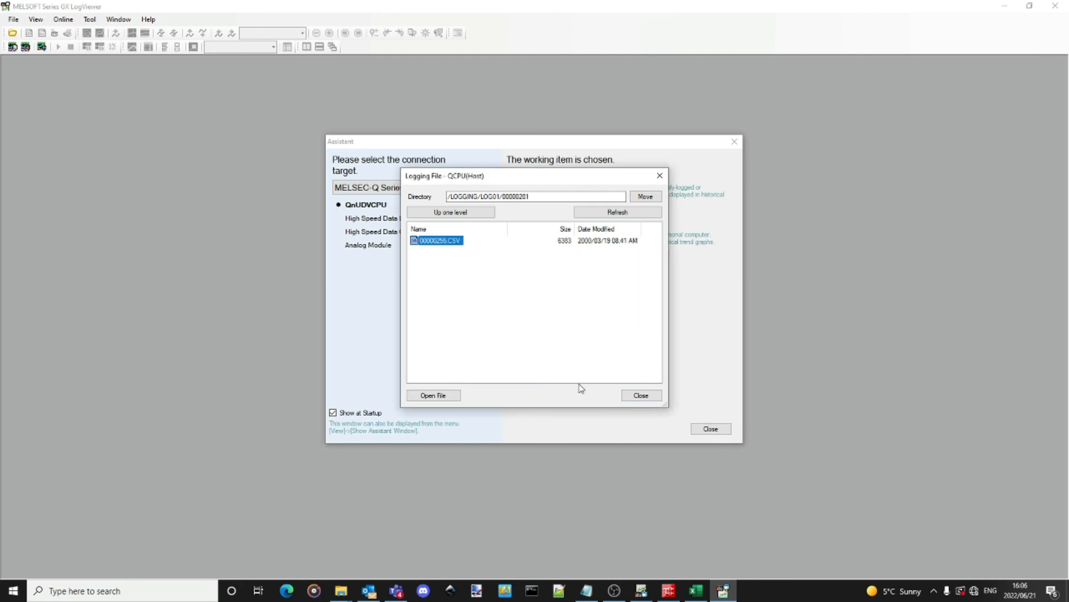
pyautogui.click(446, 396)
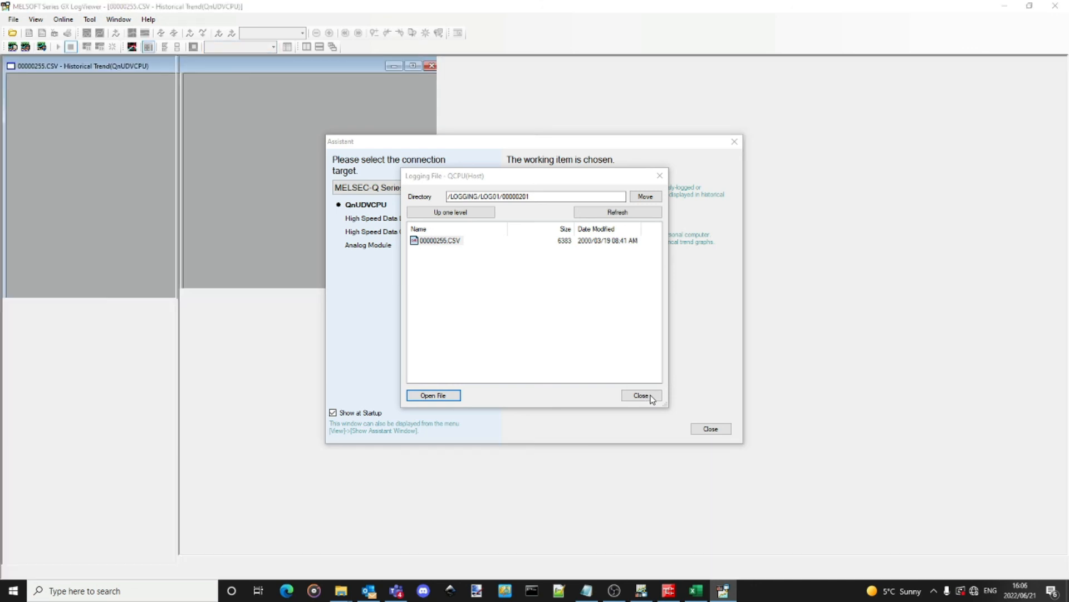
pyautogui.click(650, 396)
pyautogui.click(706, 429)
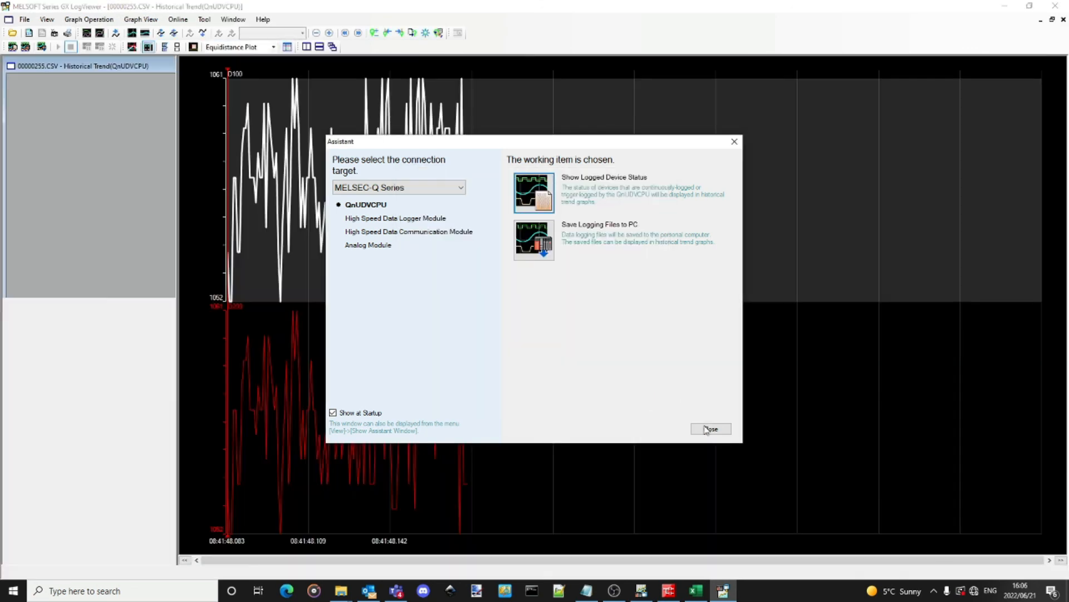
# Select the D100 graph in the historical trend and adjust its height by enlarging and narrowing it, ending with a narrower graph
pyautogui.click(359, 338)
pyautogui.click(369, 262)
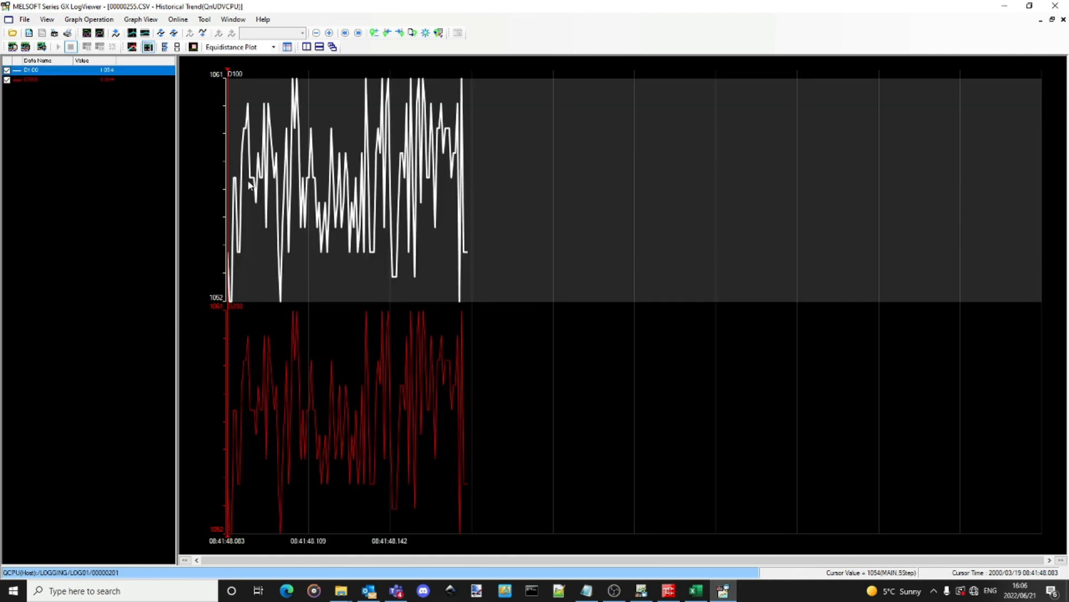
pyautogui.click(332, 310)
pyautogui.click(328, 186)
pyautogui.click(161, 33)
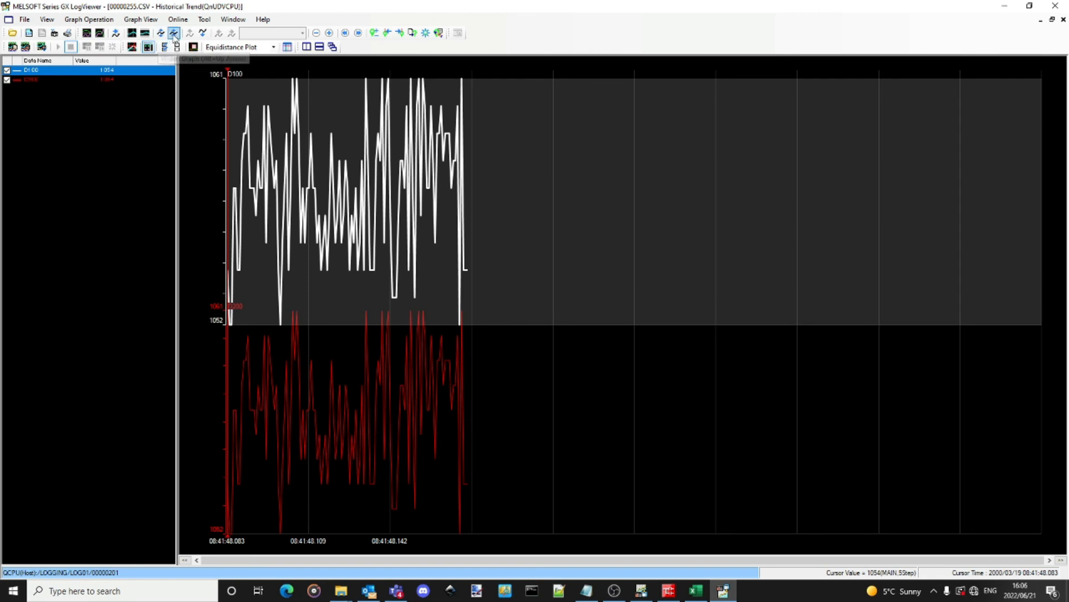
pyautogui.click(175, 35)
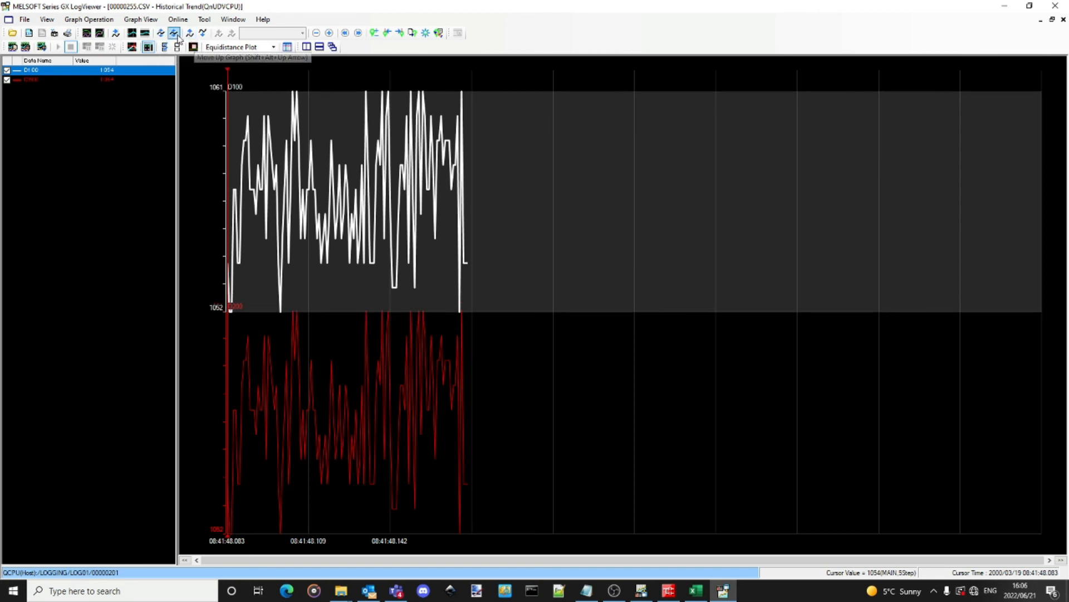
pyautogui.click(161, 33)
pyautogui.click(175, 35)
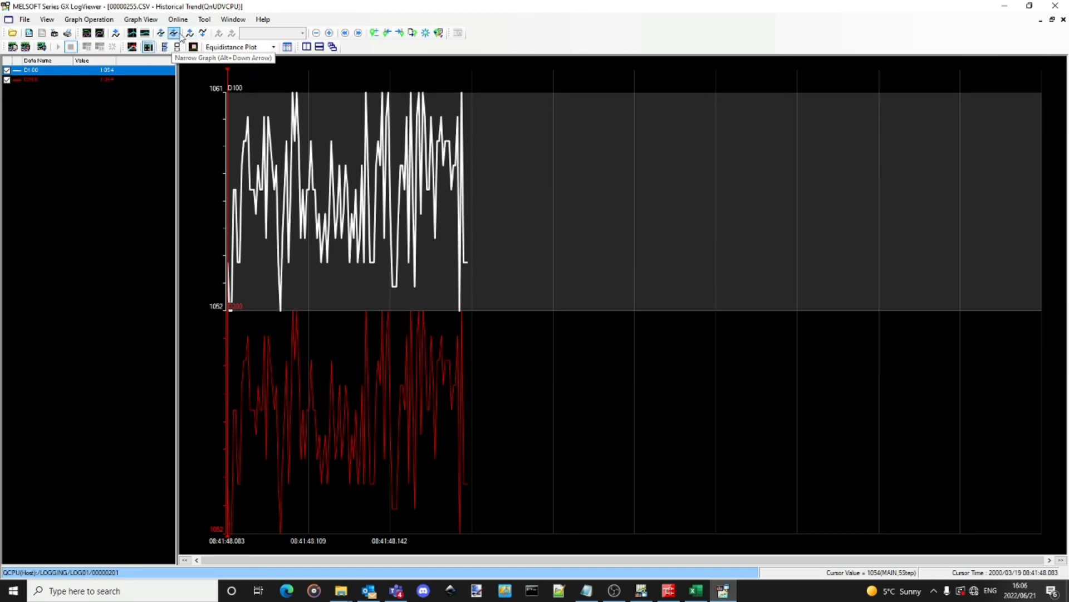
pyautogui.click(175, 34)
pyautogui.click(391, 296)
pyautogui.click(467, 294)
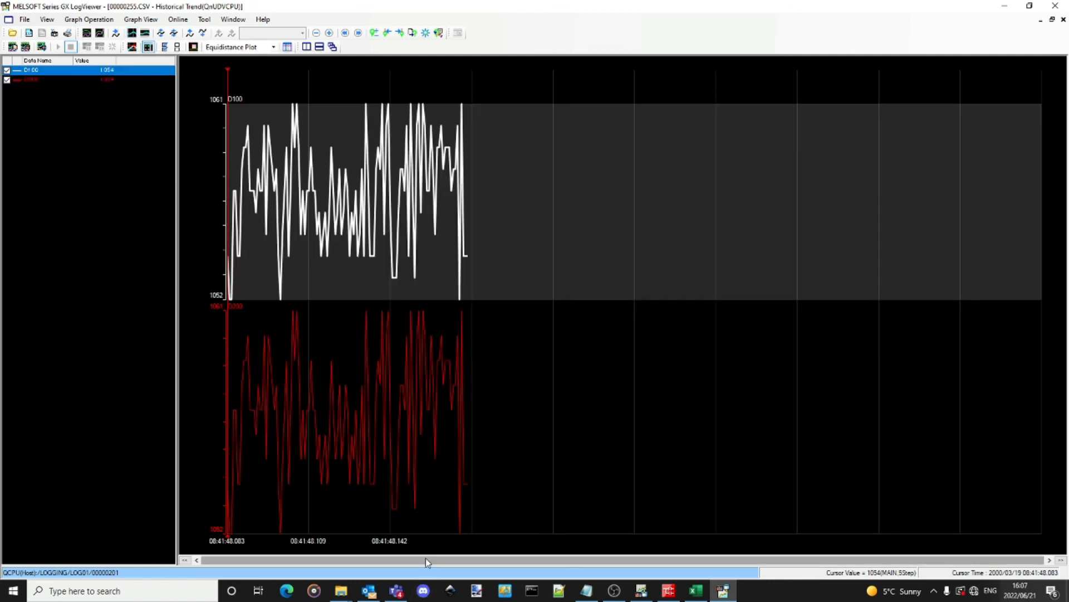
# Select the D200 graph in the historical trend, and minimise GX LogViewer and the CPU Module Logging Configuration Tool
pyautogui.click(438, 397)
pyautogui.moveTo(439, 383); pyautogui.dragTo(435, 473)
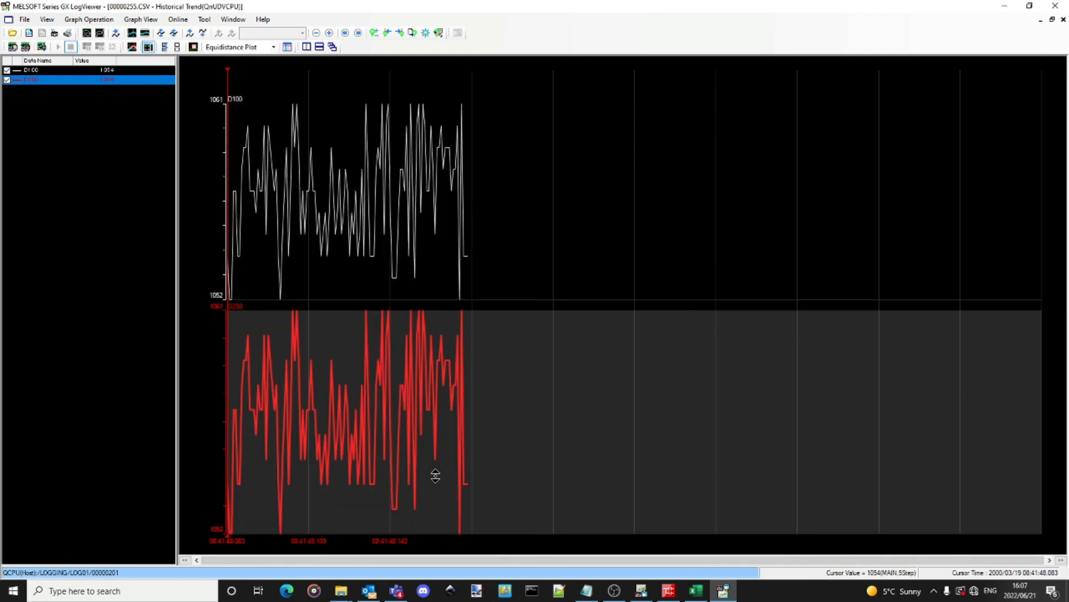
pyautogui.click(1010, 7)
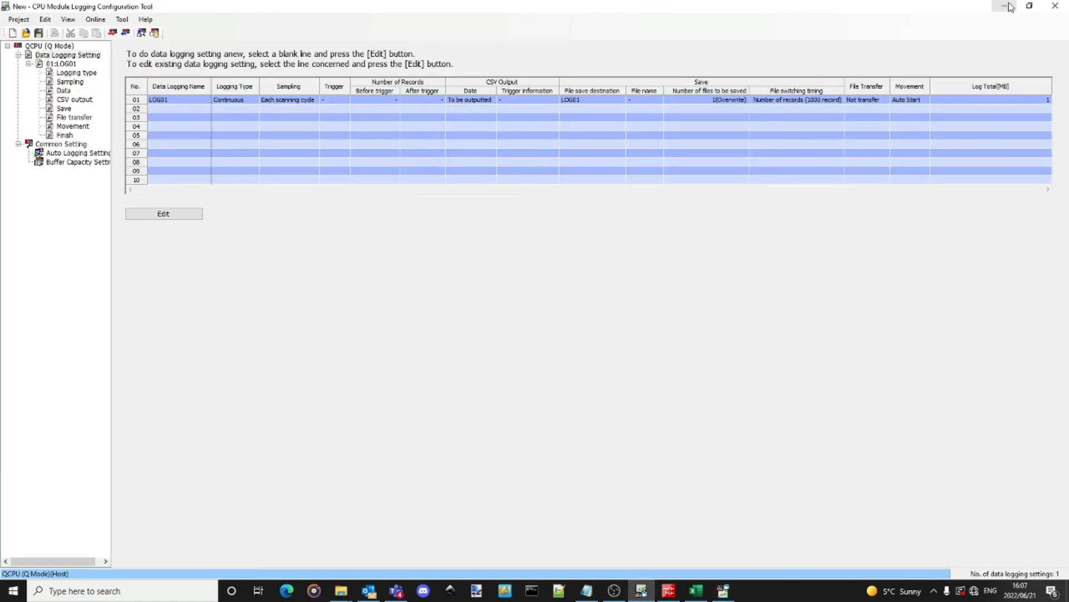
pyautogui.click(1006, 6)
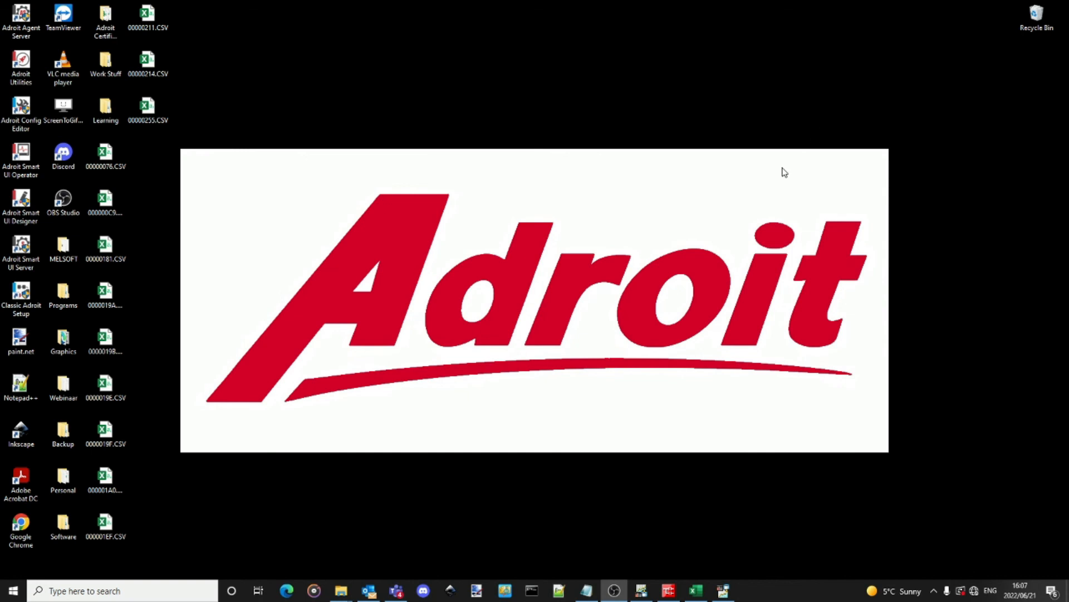